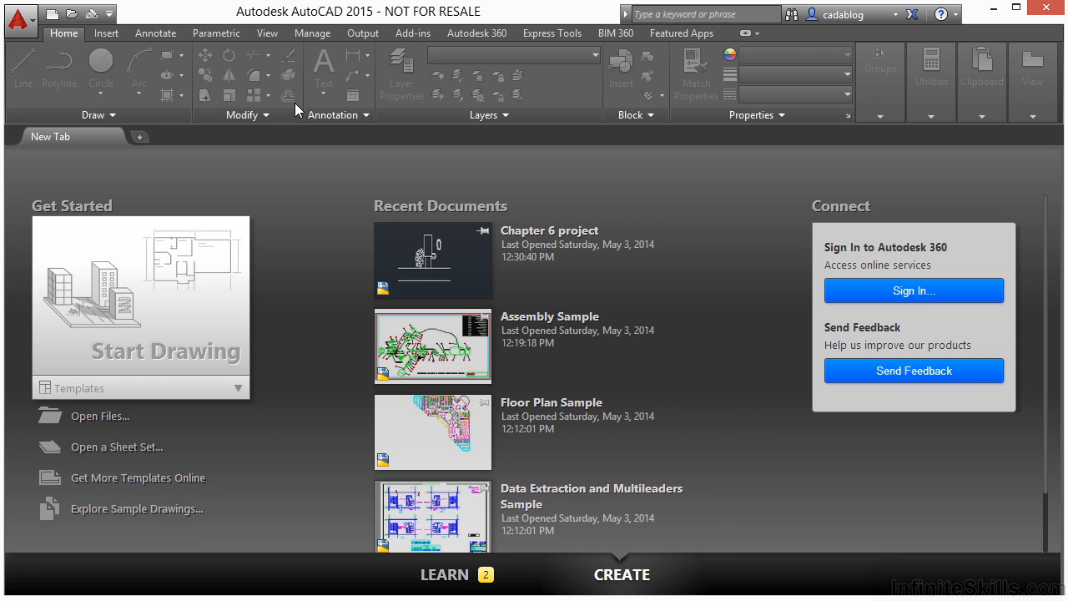
Step: Open the drawing Chapter 5 project-final.dwg from the 05 working files folder in Google Drive
click(90, 419)
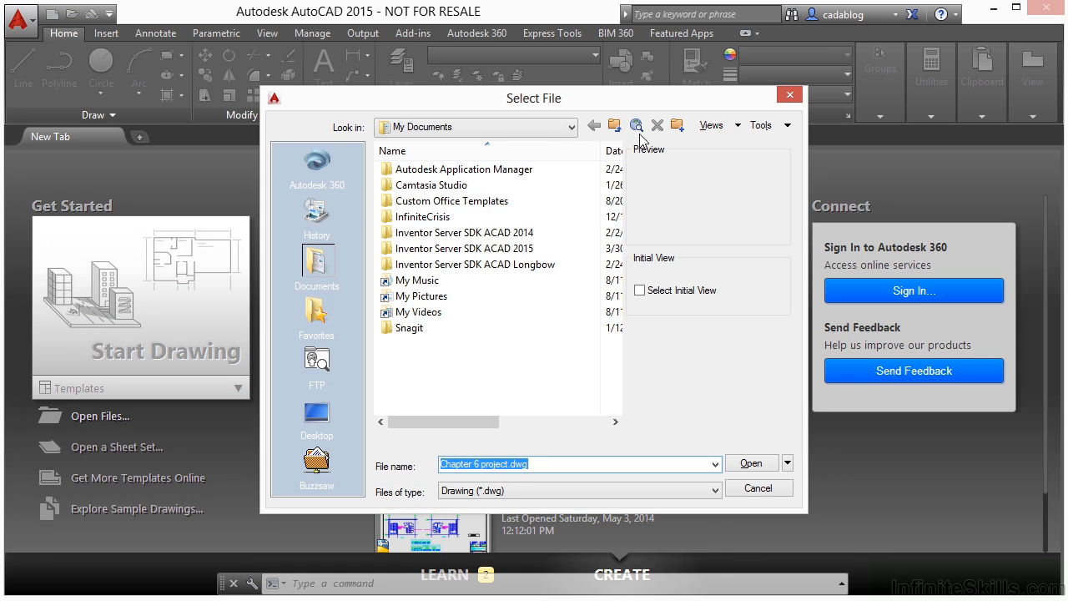
click(517, 127)
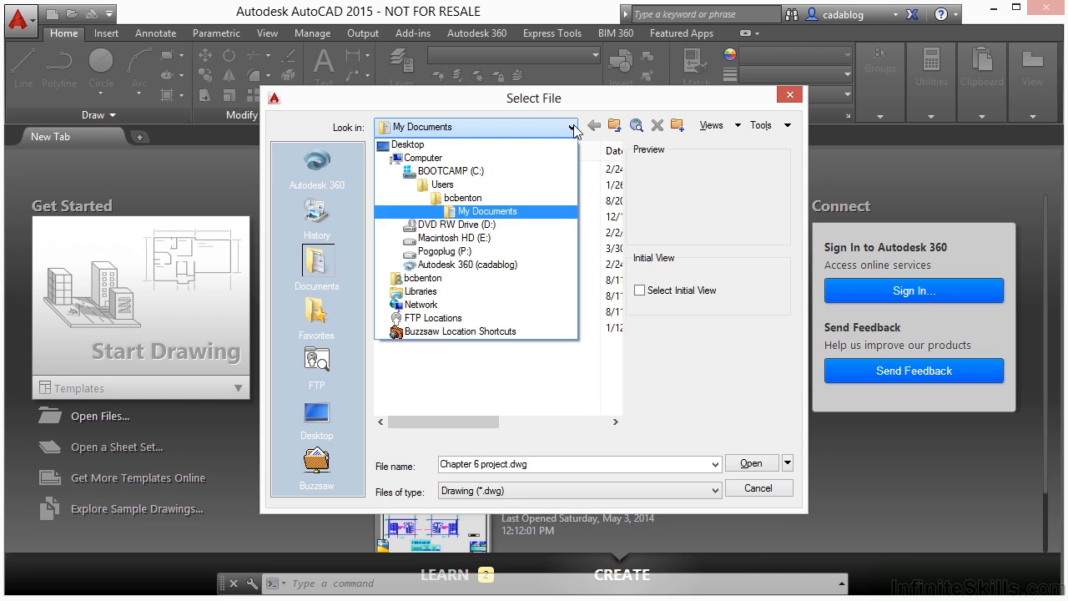
click(480, 199)
double_click(468, 296)
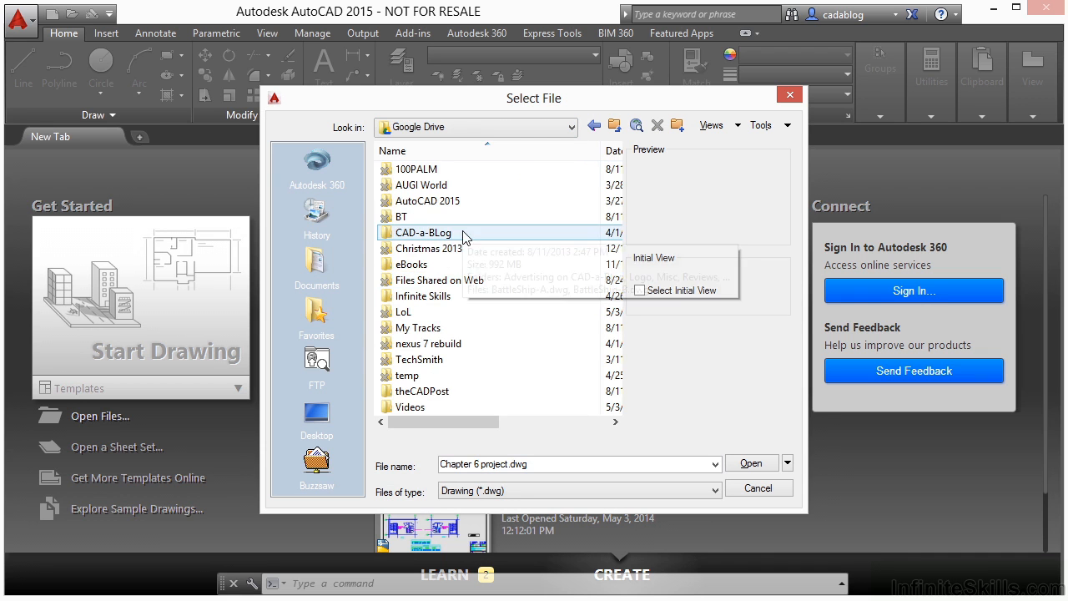
double_click(446, 297)
double_click(438, 170)
double_click(449, 189)
double_click(446, 182)
double_click(447, 182)
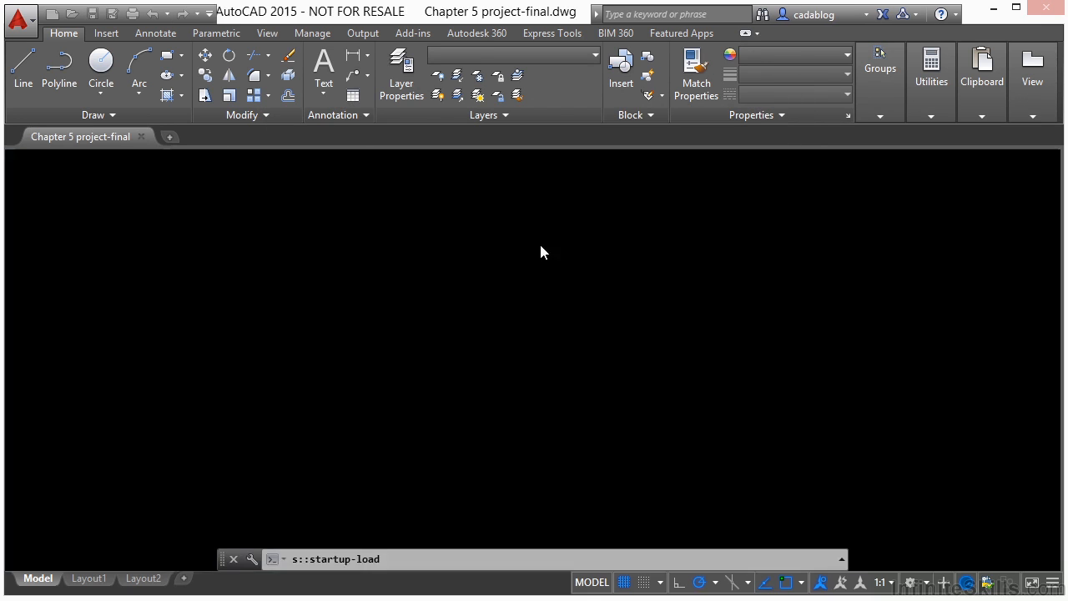
Step: Save the drawing as Chapter 6 project.dwg in the 06 folder, replacing the existing file
text(save)
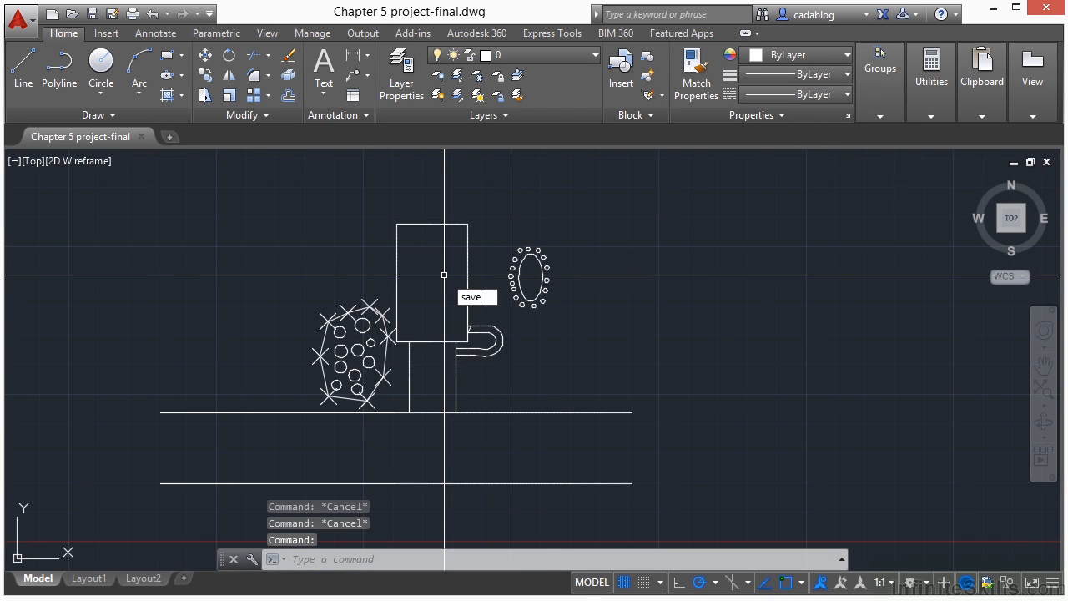
text(as)
key(Return)
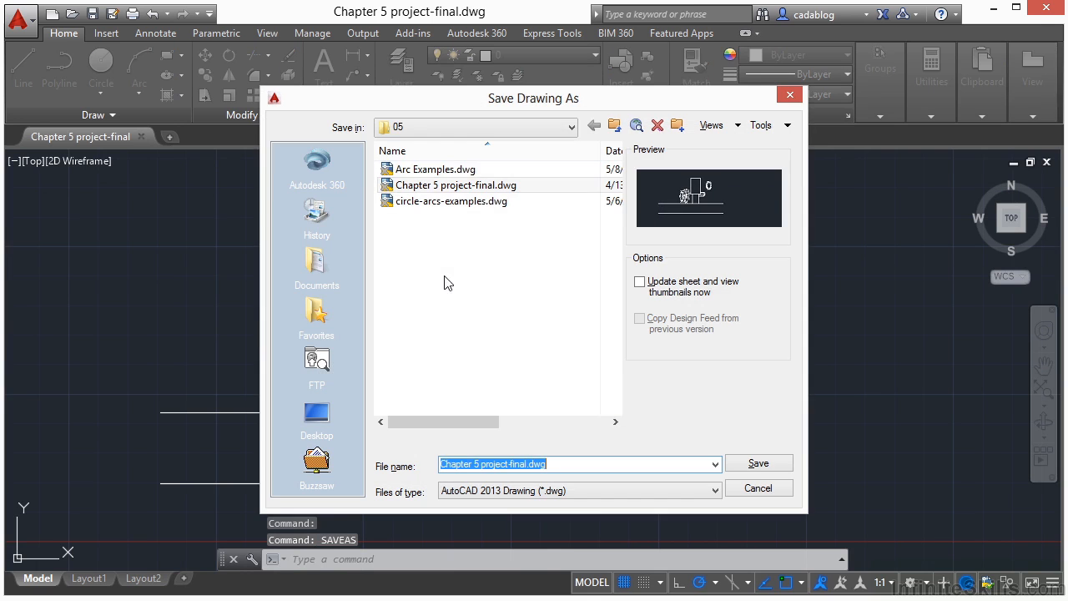
click(615, 127)
double_click(417, 202)
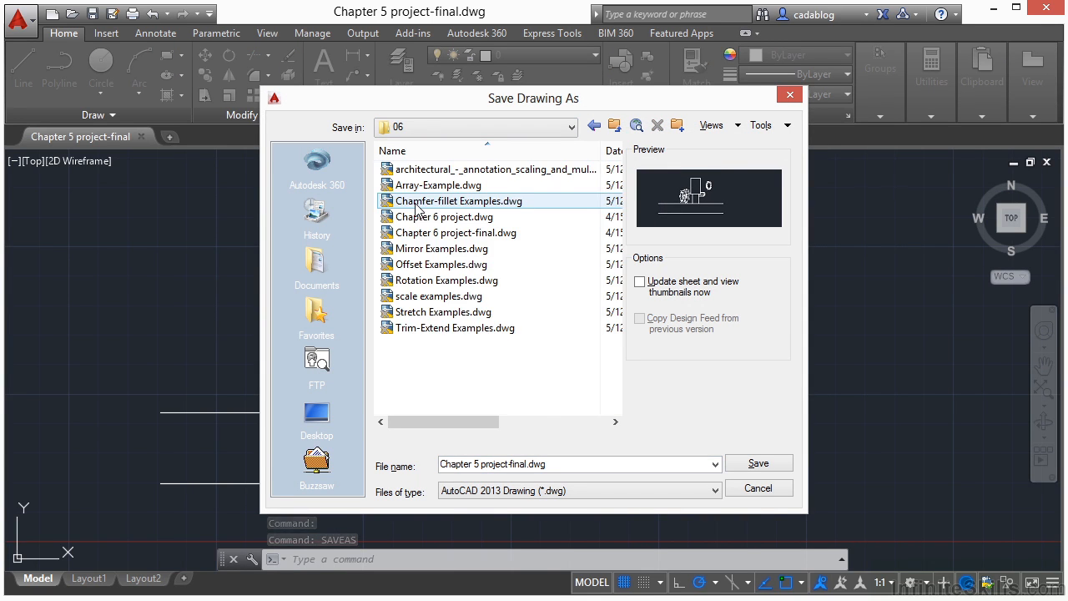
click(480, 218)
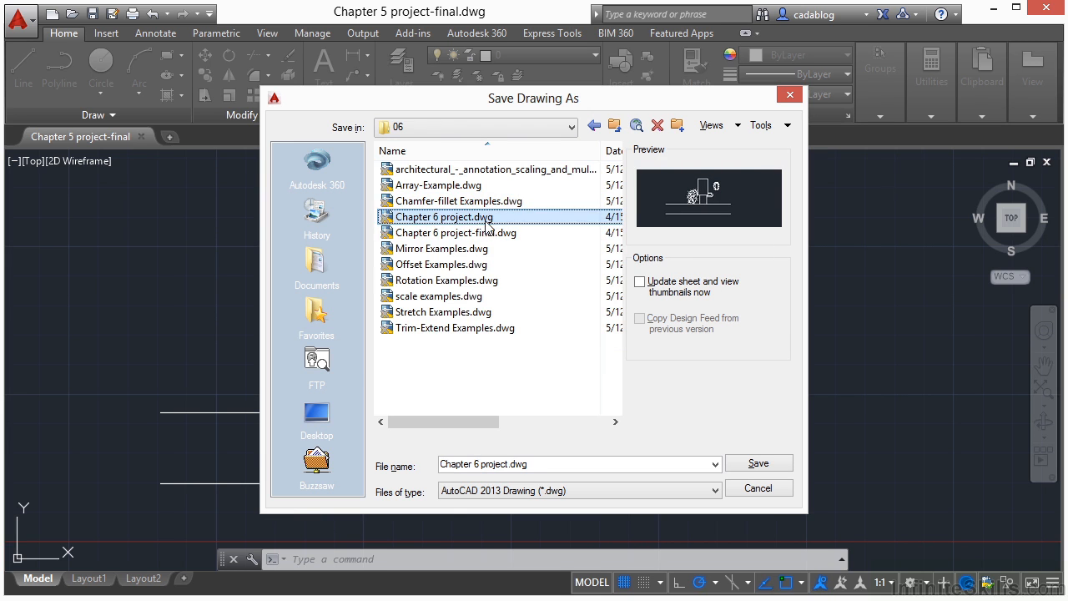
click(756, 464)
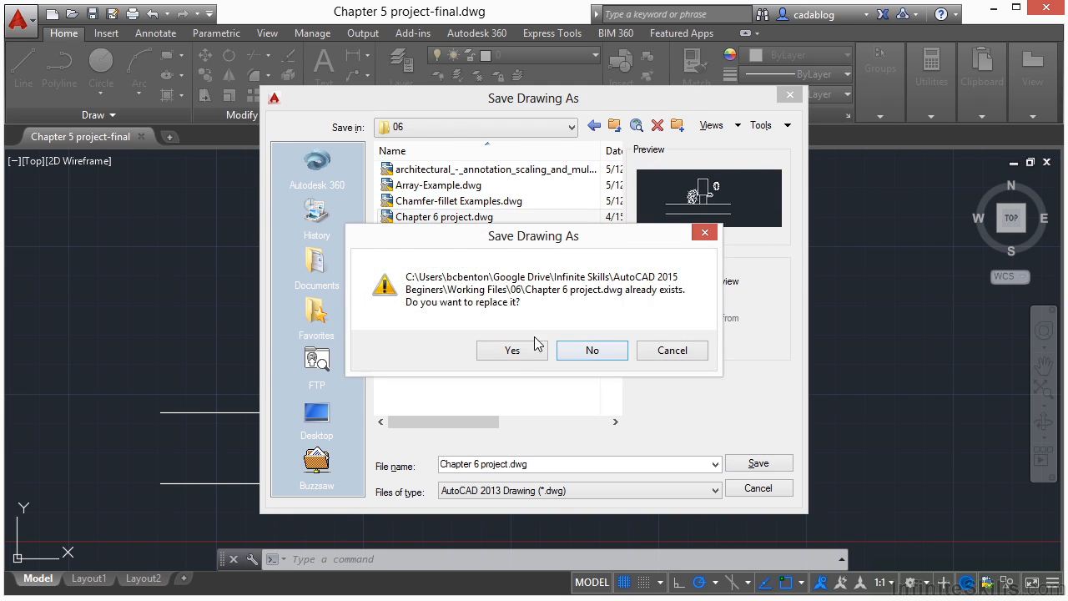
click(512, 351)
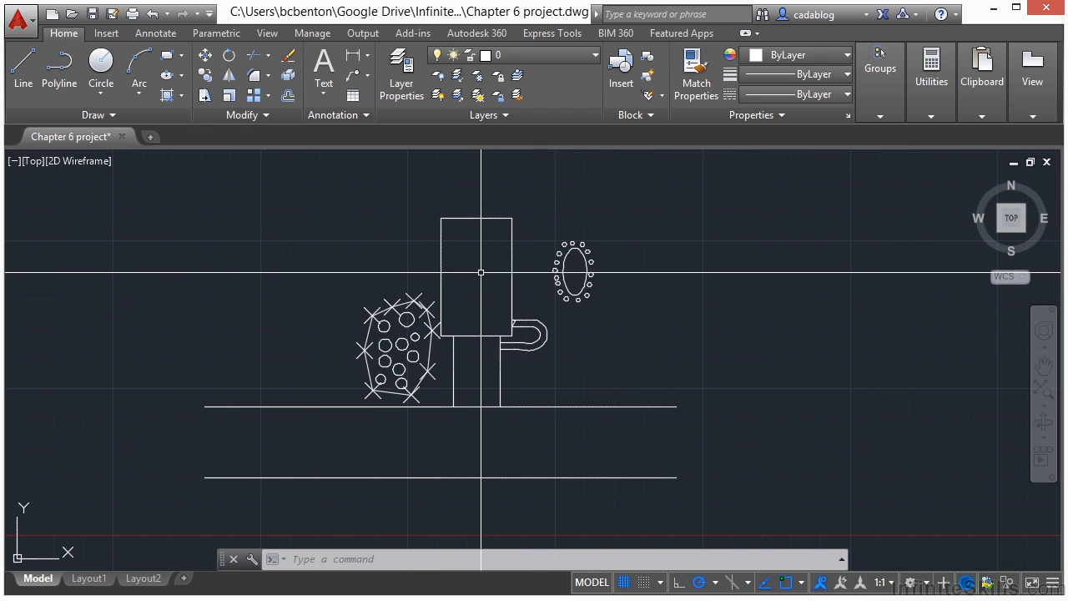
Step: Erase all the X-shaped point markers on the polygon outline around the circles, using Quick Select with object type Point
scroll(372, 346, up, 2)
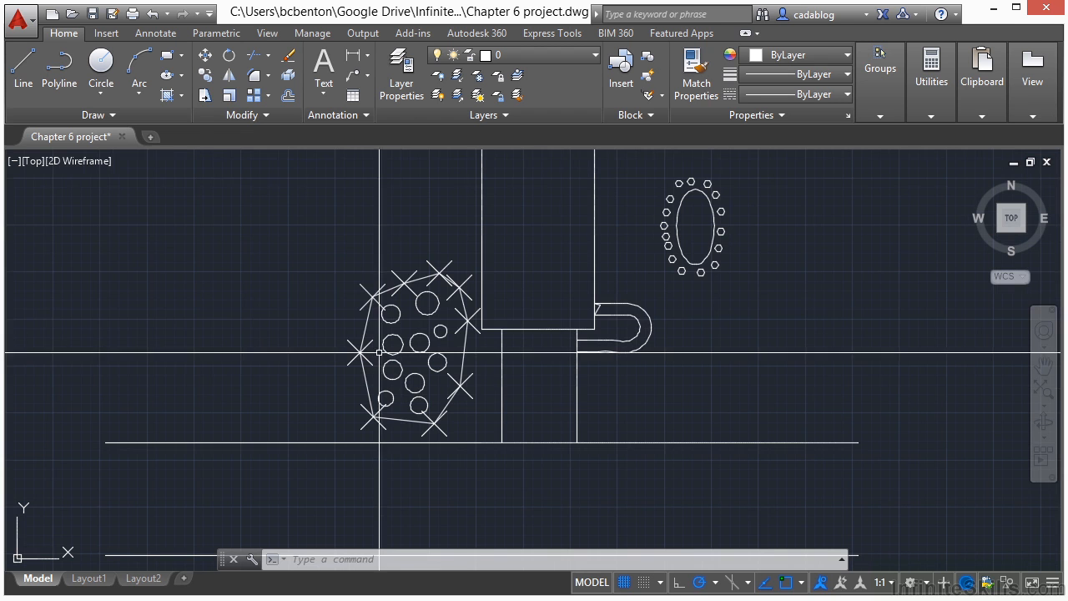
key(ctrl+1)
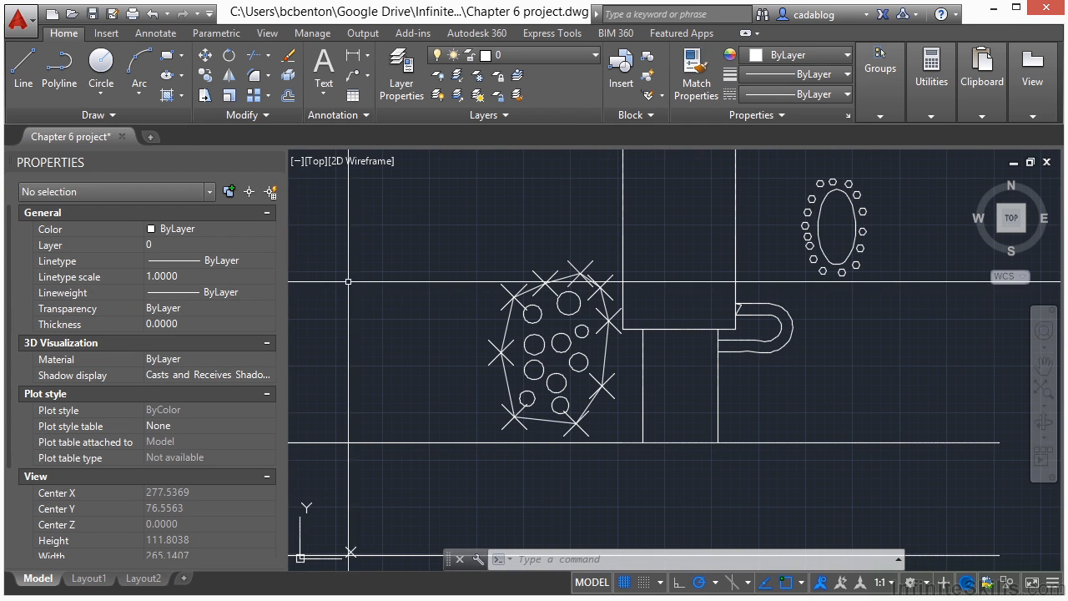
scroll(477, 291, up, 3)
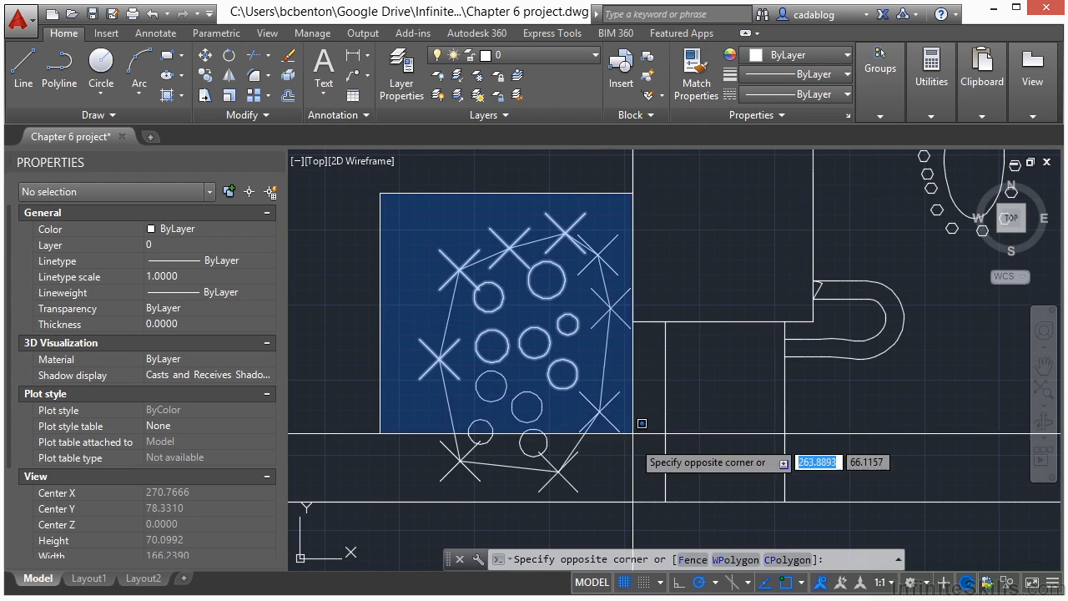
click(653, 508)
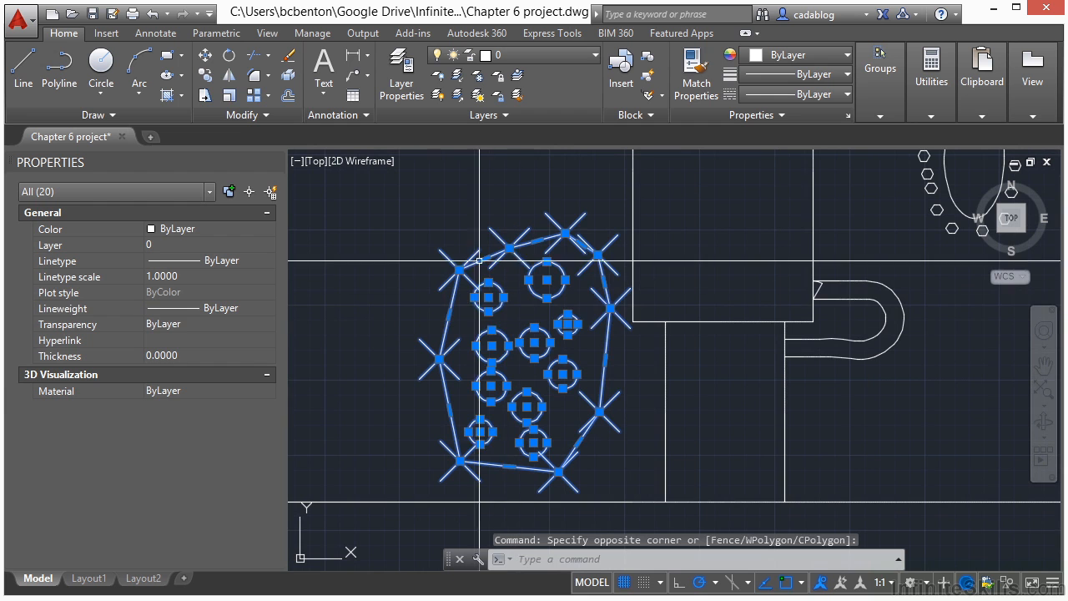
click(272, 192)
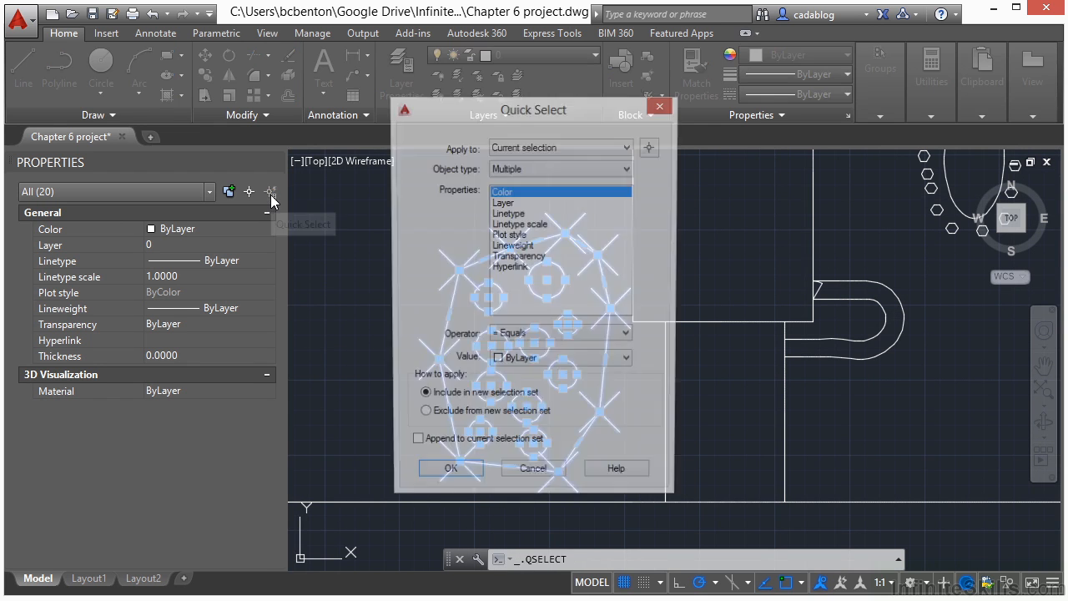
click(551, 169)
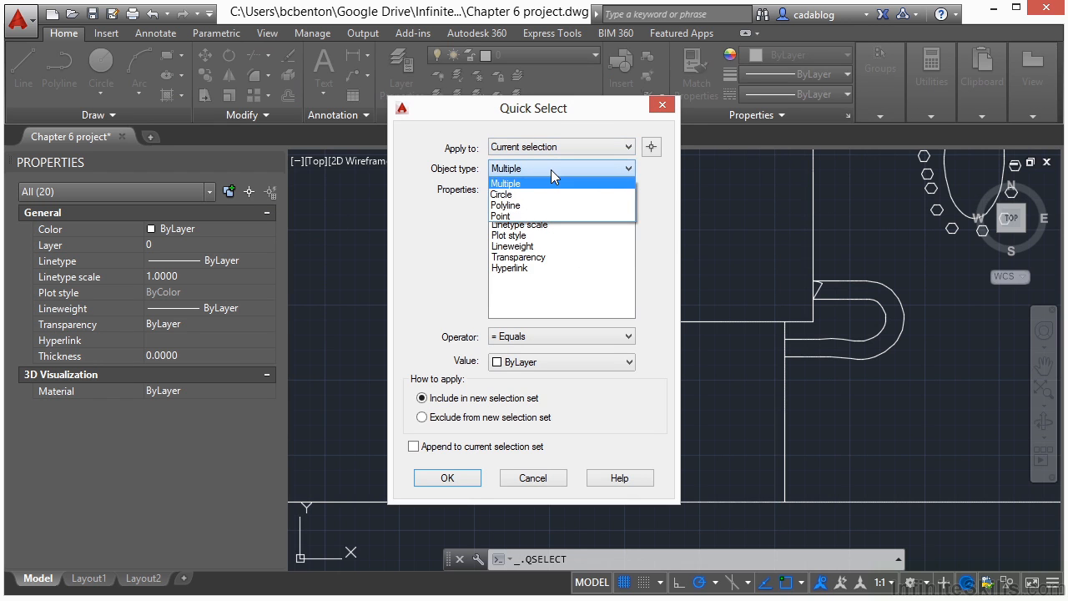
click(517, 216)
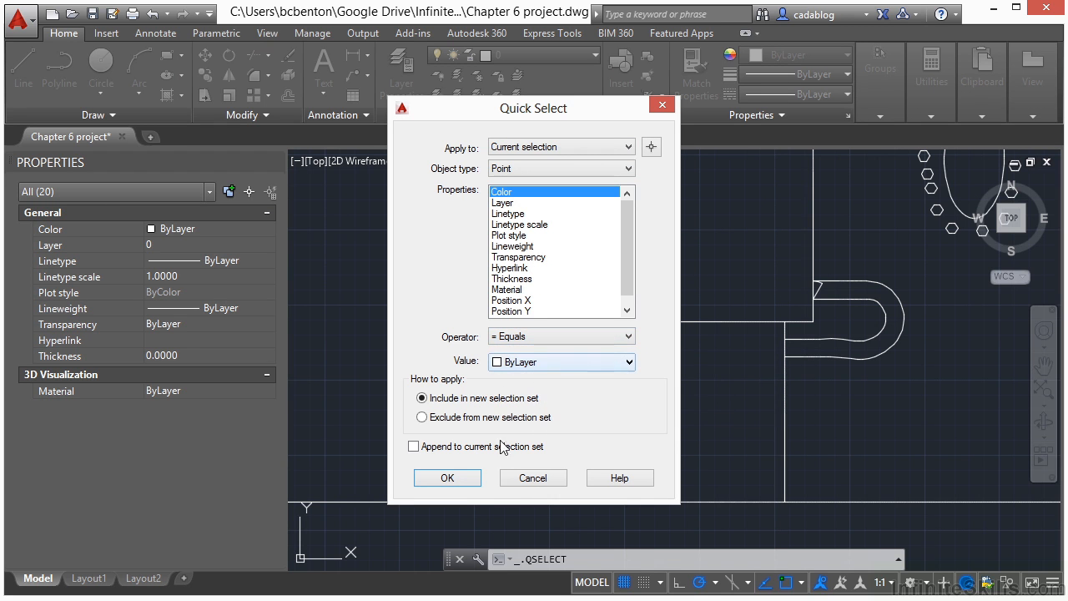
click(448, 478)
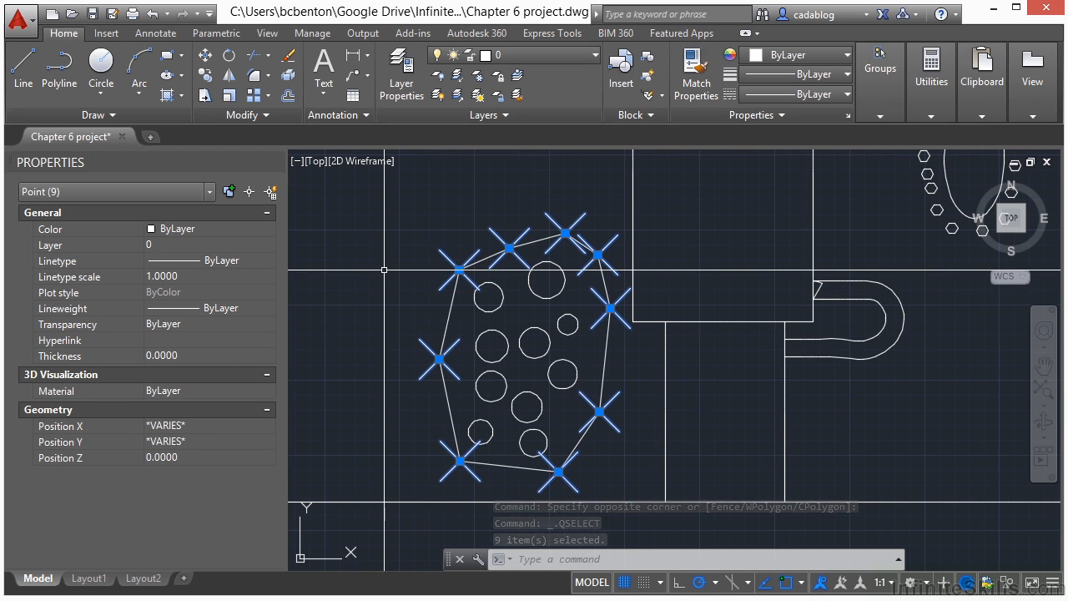
click(289, 59)
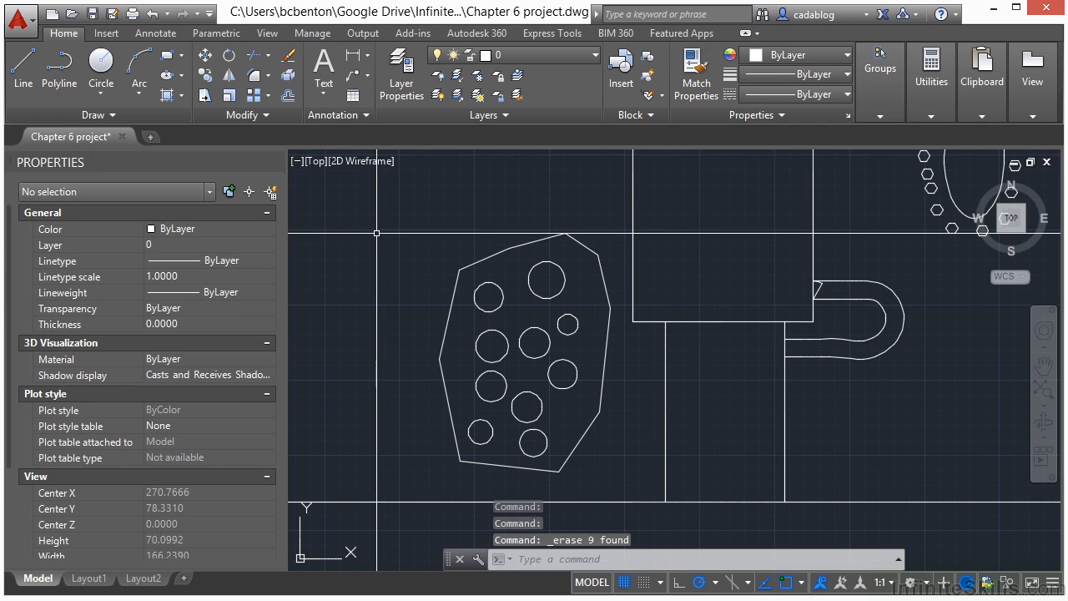
Step: Offset the ellipse inside the ring of hexagons outward by a distance of 3
scroll(376, 233, down, 4)
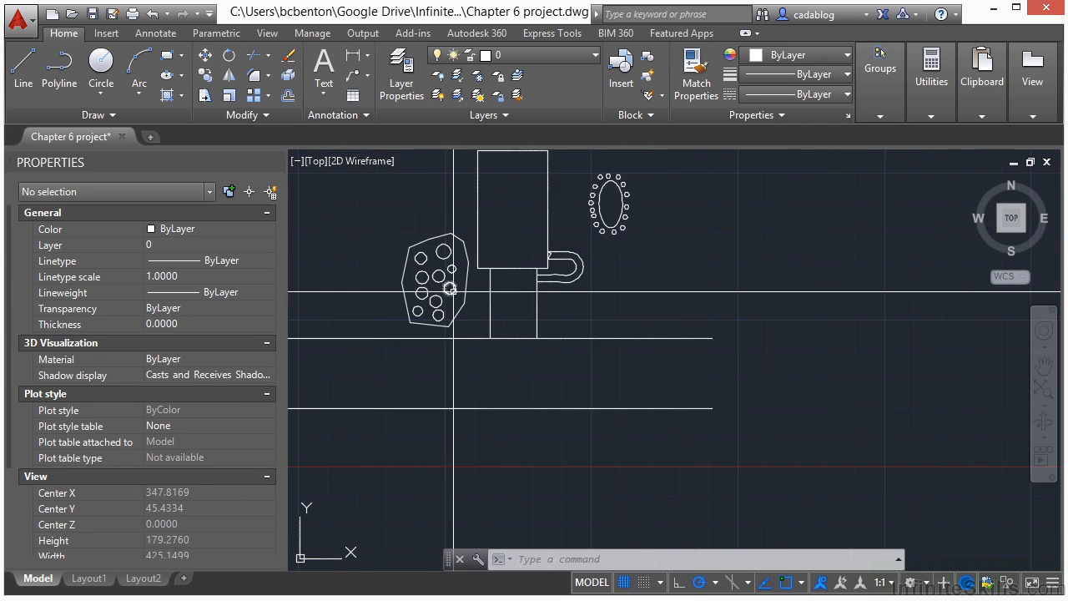
scroll(592, 284, up, 4)
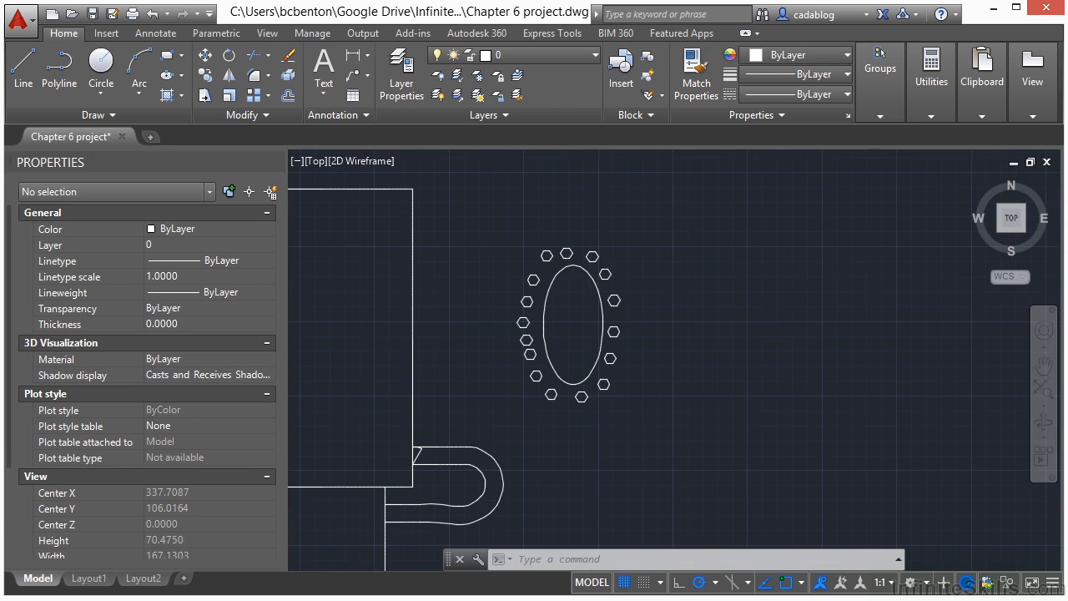
scroll(592, 284, up, 2)
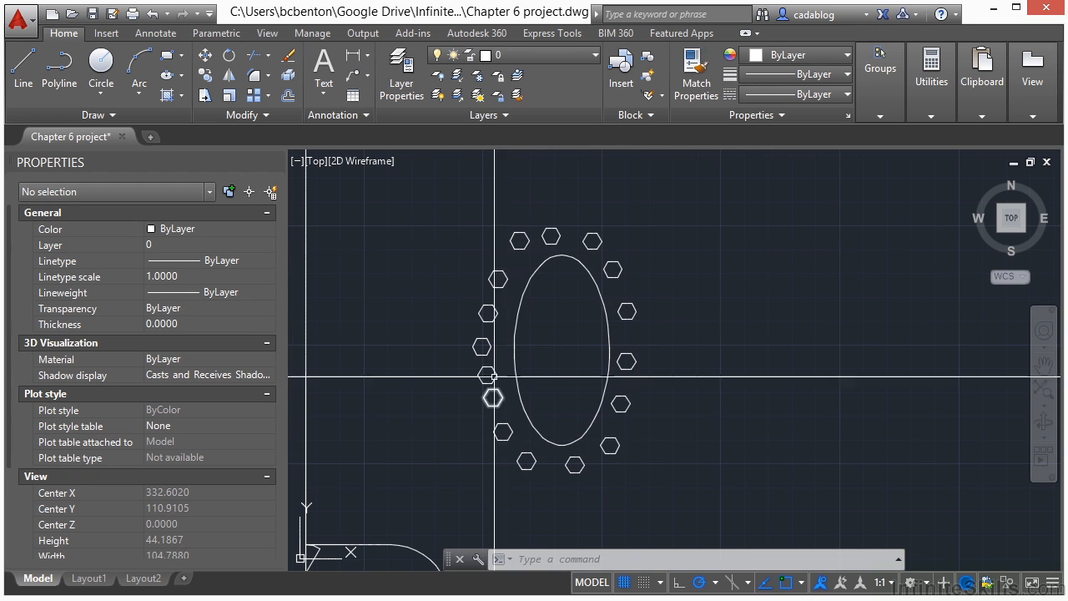
middle_drag(580, 374, 588, 371)
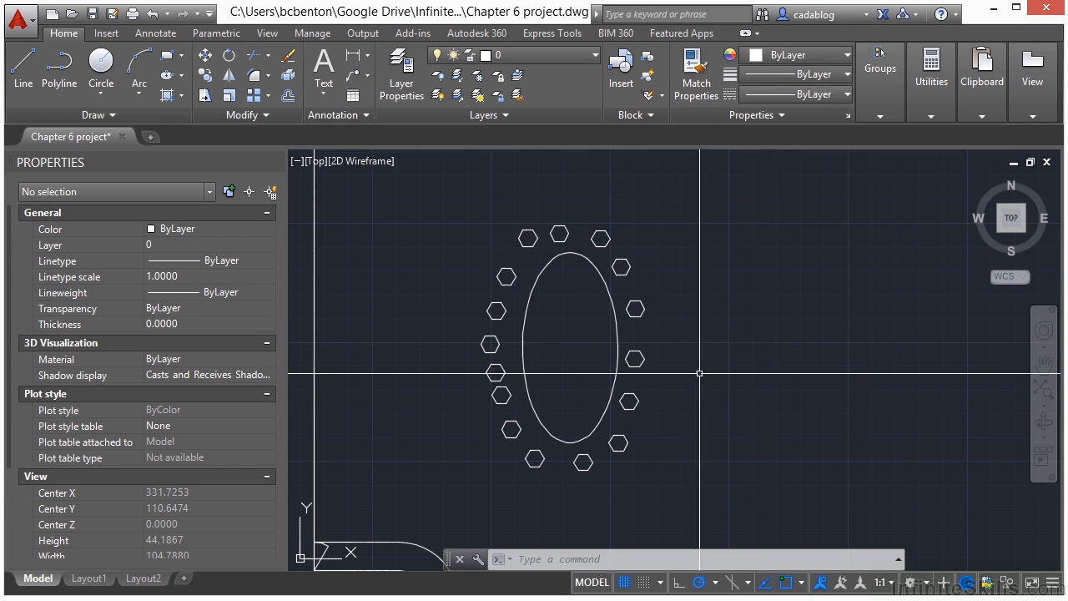
click(268, 102)
scroll(558, 336, up, 4)
text(o)
key(Return)
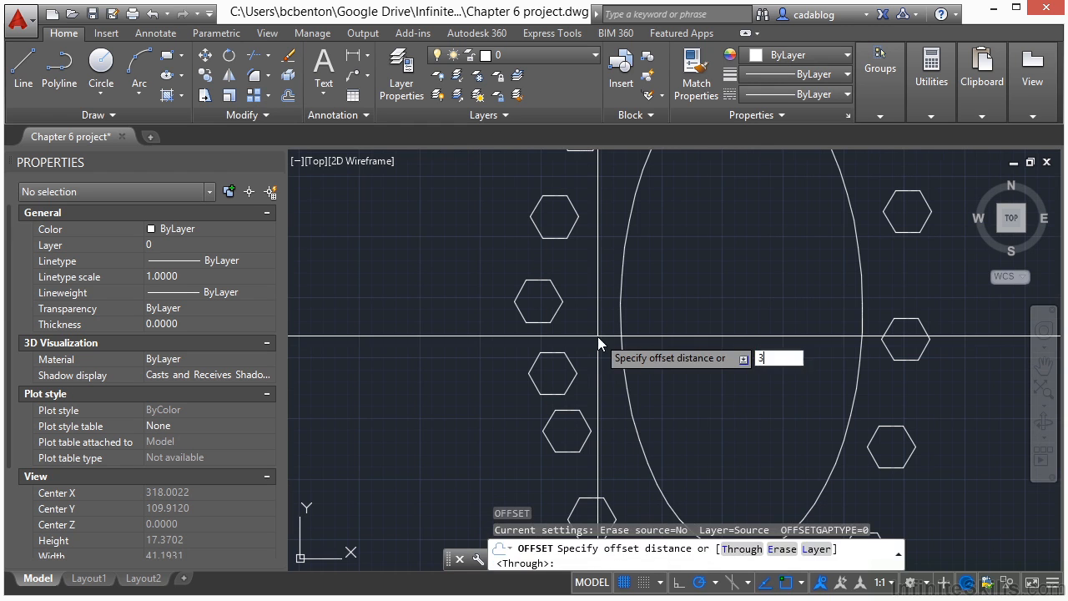
text(3)
key(Return)
click(619, 327)
click(576, 324)
key(Return)
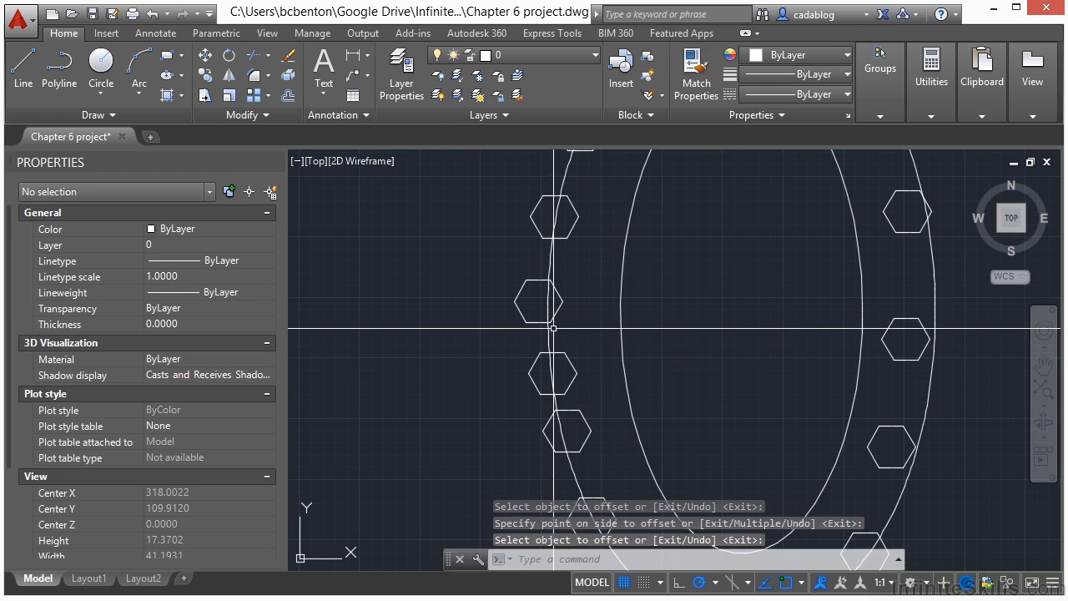
key(Return)
click(547, 331)
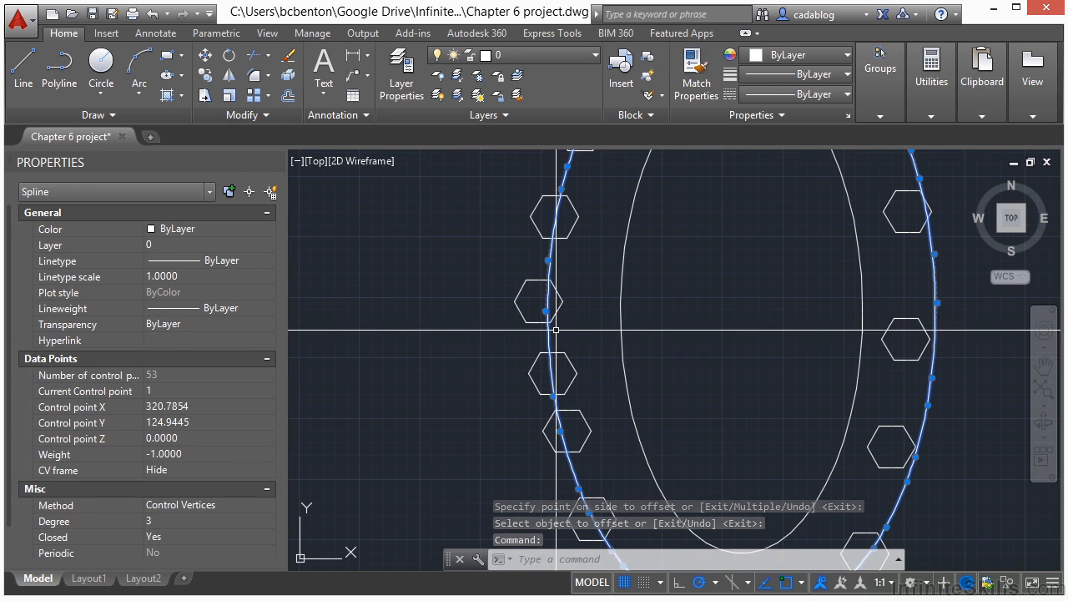
key(Escape)
key(Escape)
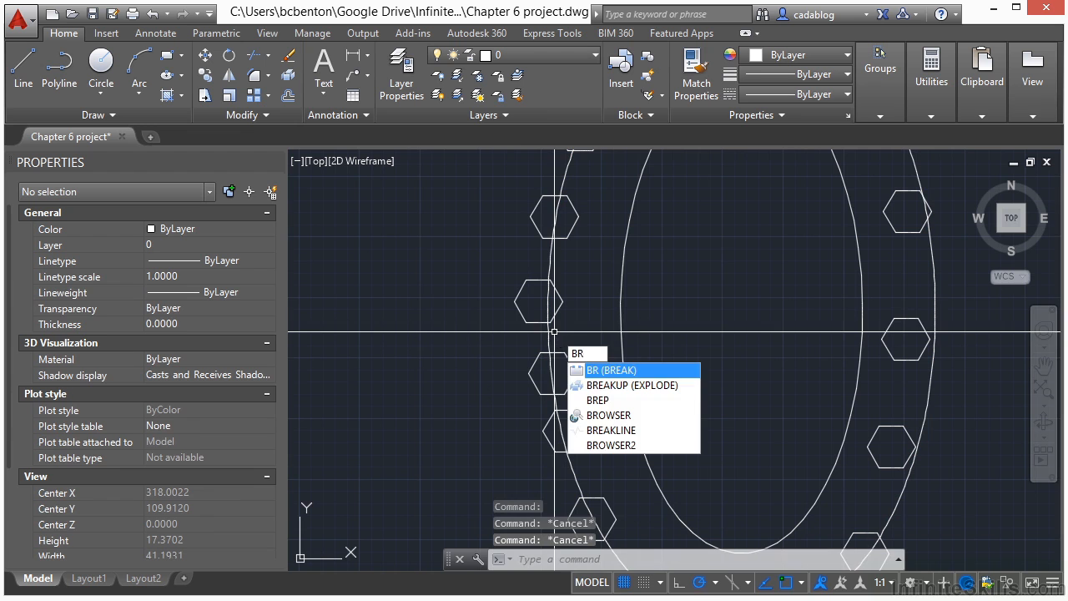
Step: Break the outer offset curve on its left side, opening a gap between two neighbouring hexagons
key(Return)
scroll(554, 331, up, 4)
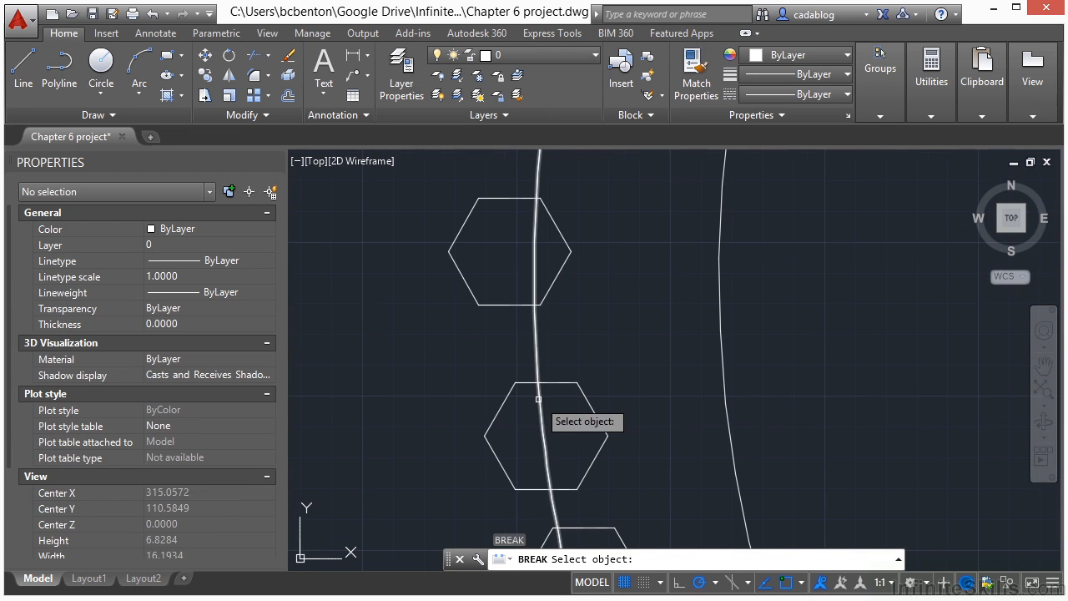
click(539, 399)
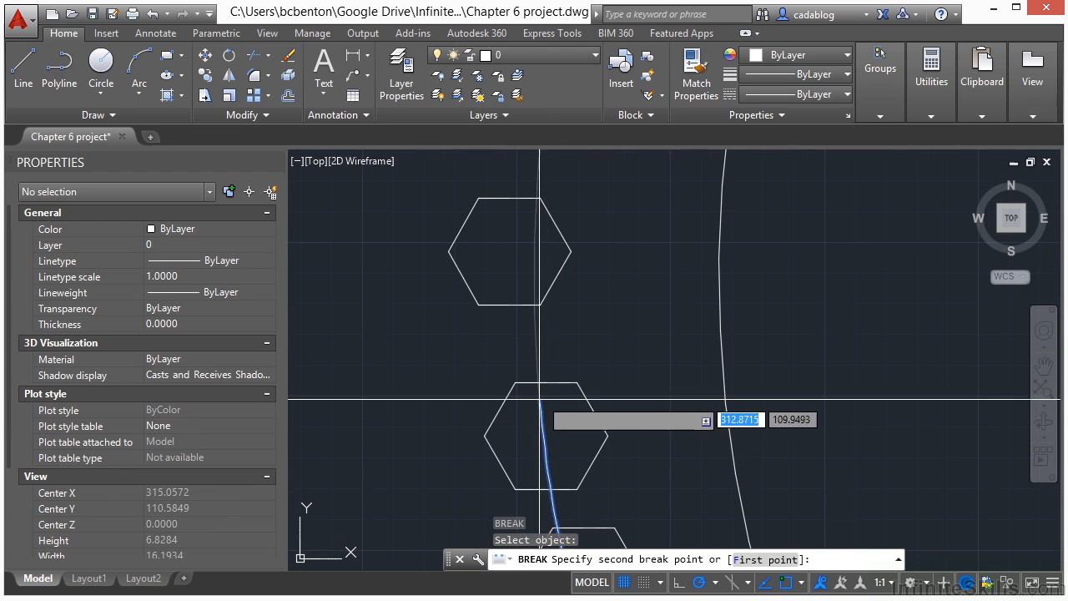
click(561, 324)
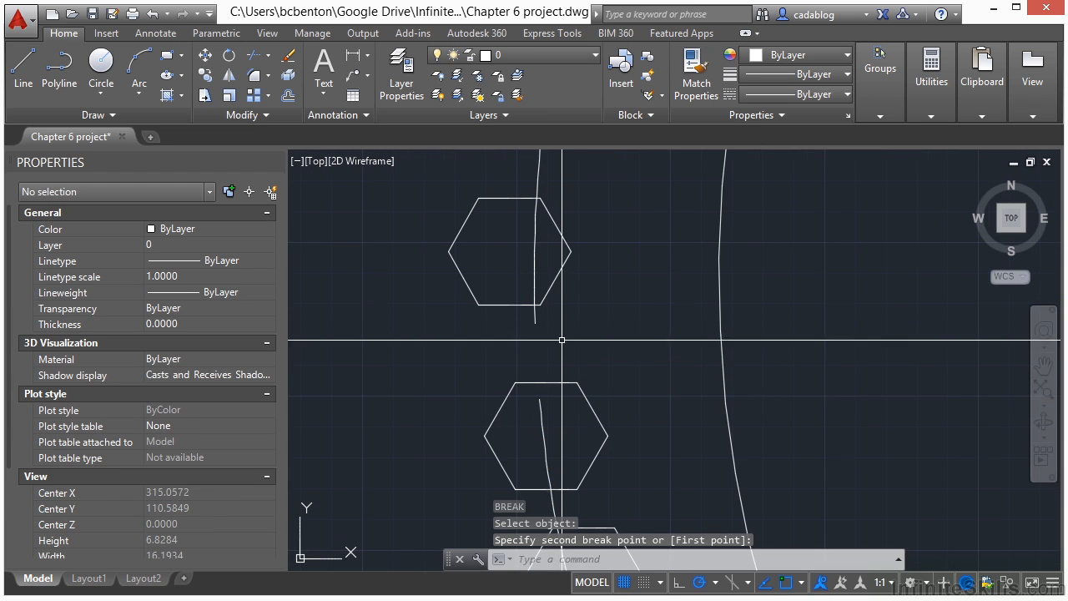
Step: Erase all hexagons except the one just above the gap, isolating them with Quick Select filtered to object type Polyline
scroll(557, 340, down, 2)
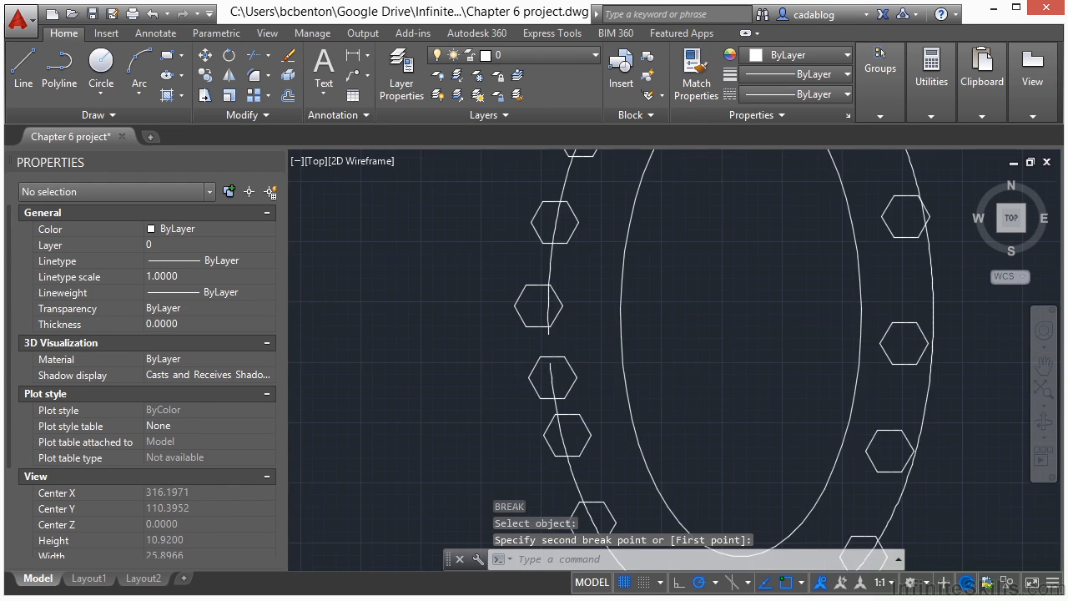
scroll(556, 340, down, 4)
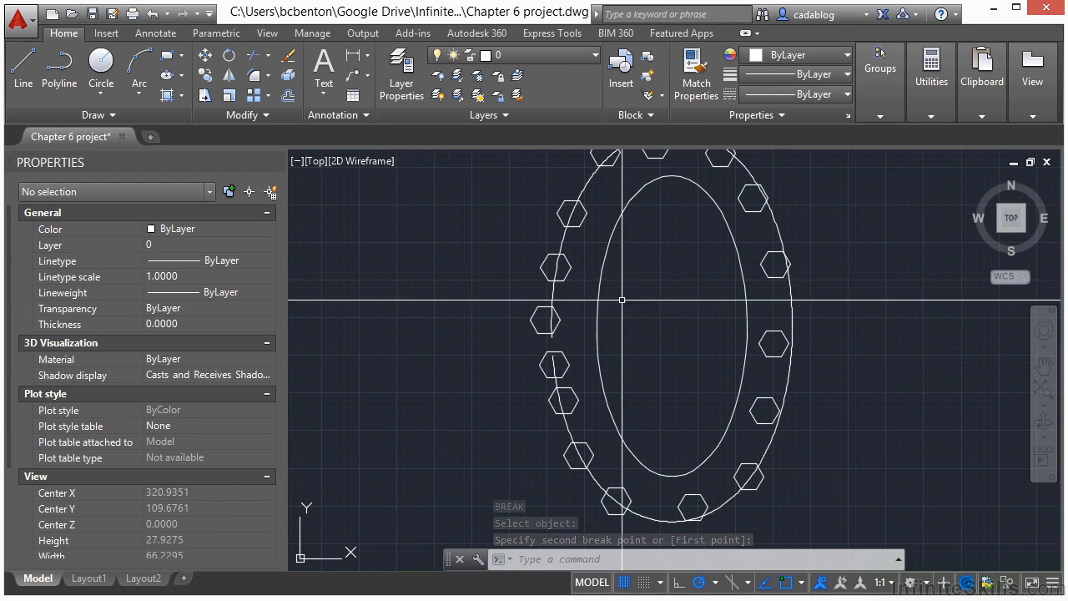
scroll(485, 378, down, 2)
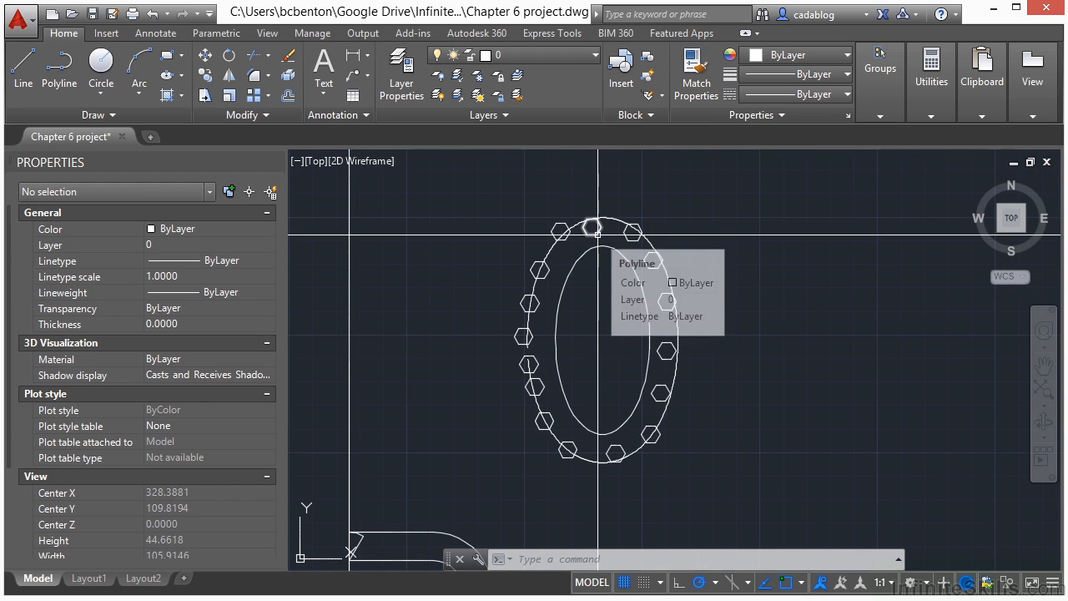
click(465, 187)
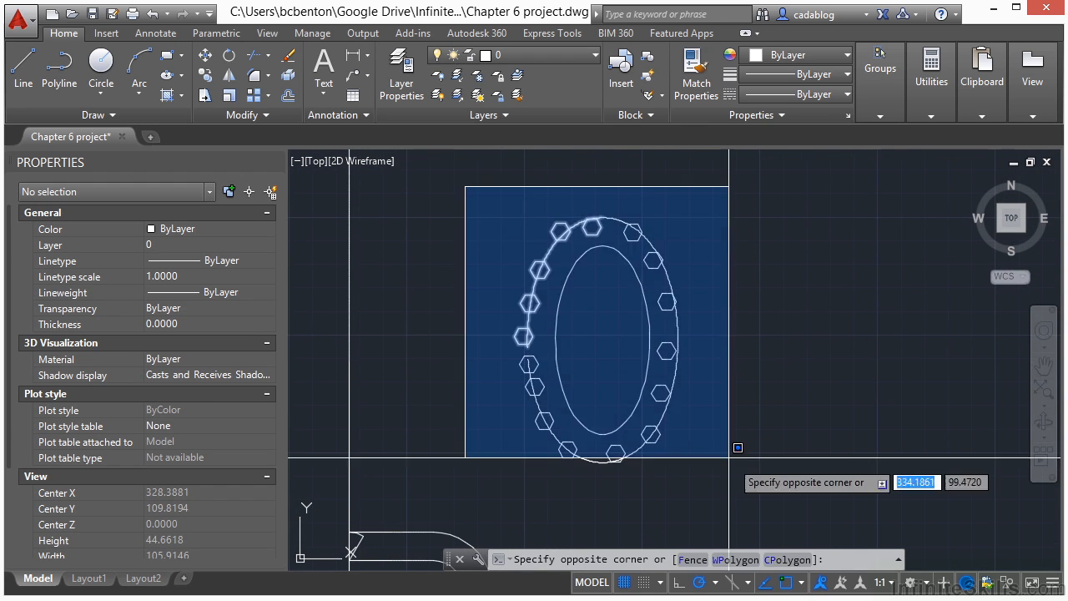
click(749, 492)
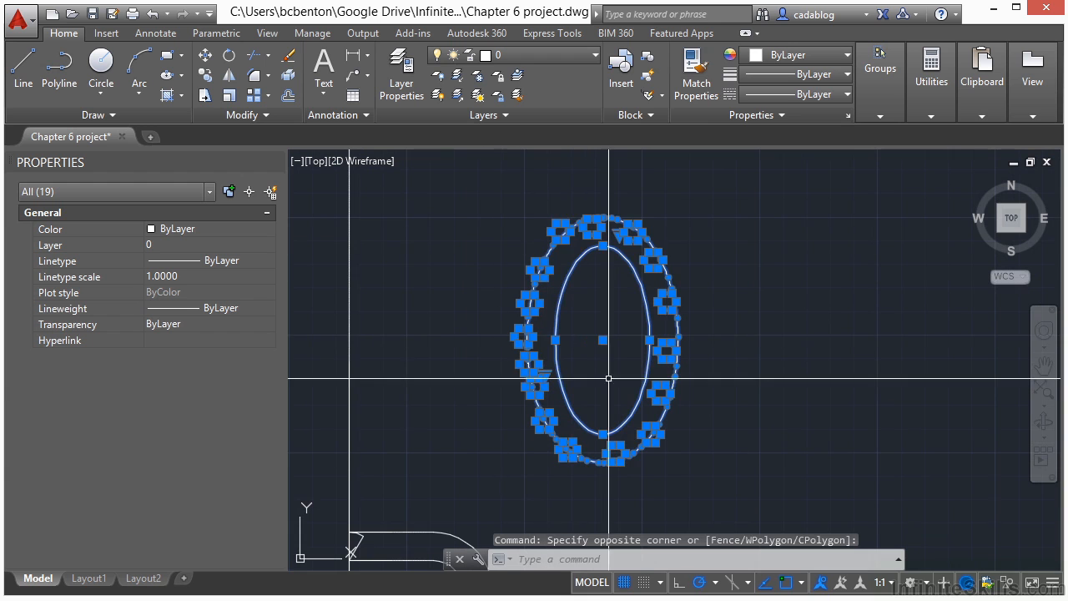
click(272, 194)
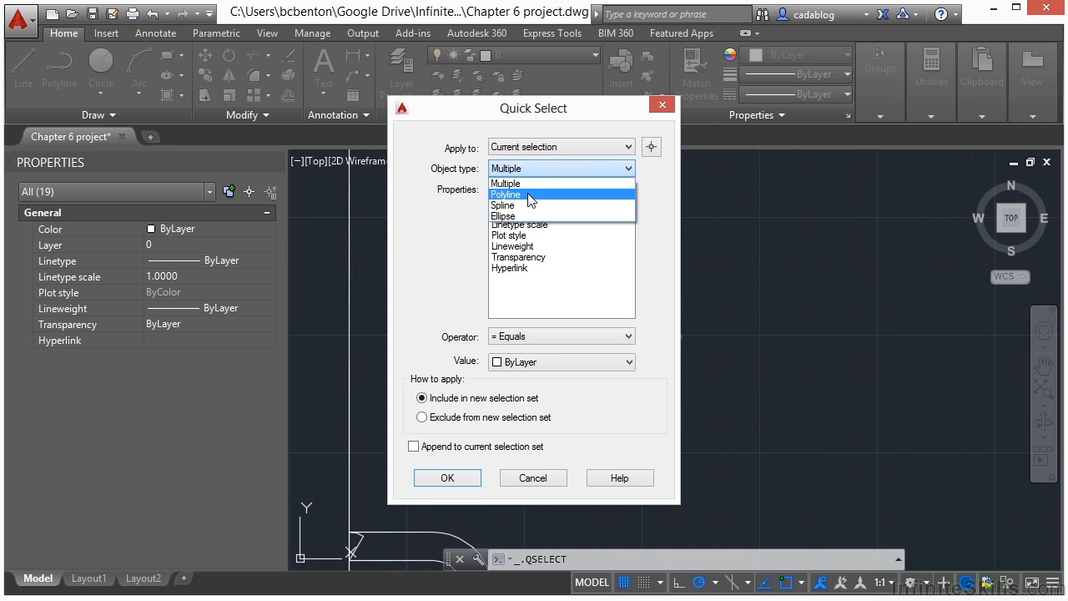
click(529, 195)
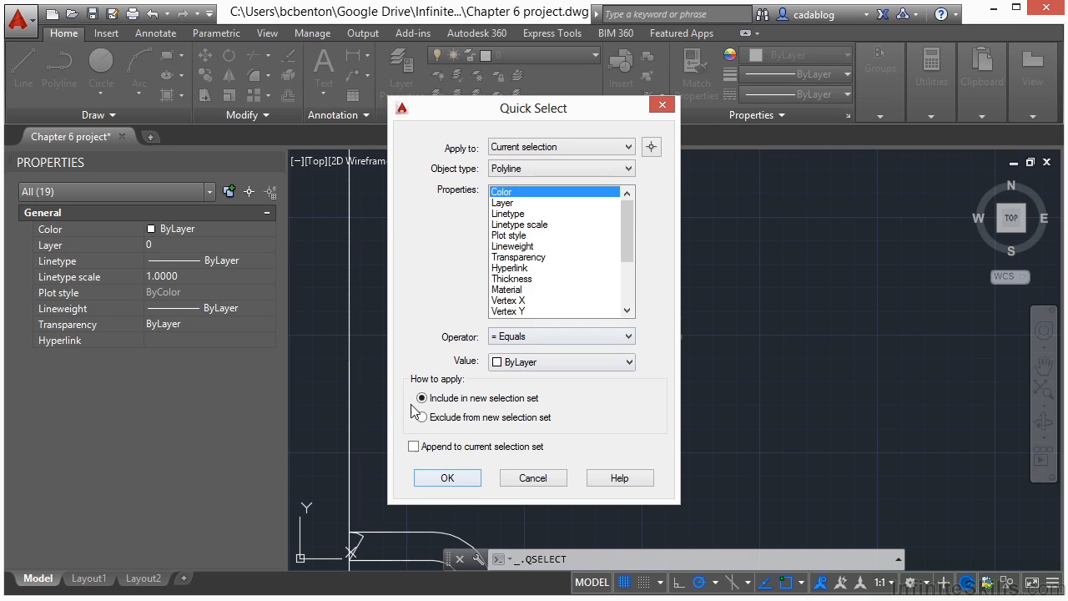
click(445, 480)
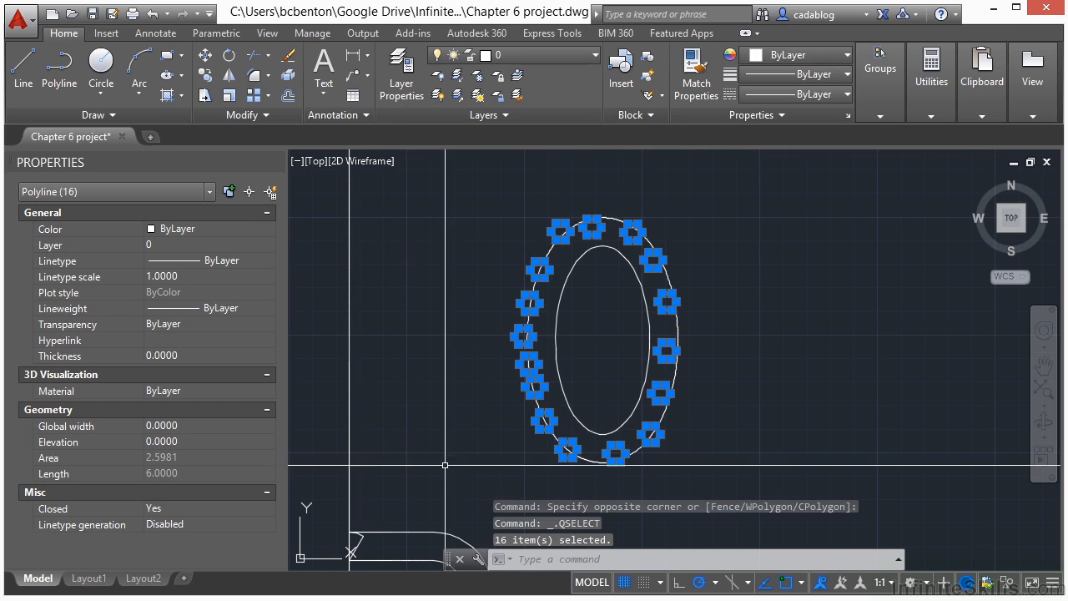
mouse_move(529, 342)
scroll(534, 351, up, 4)
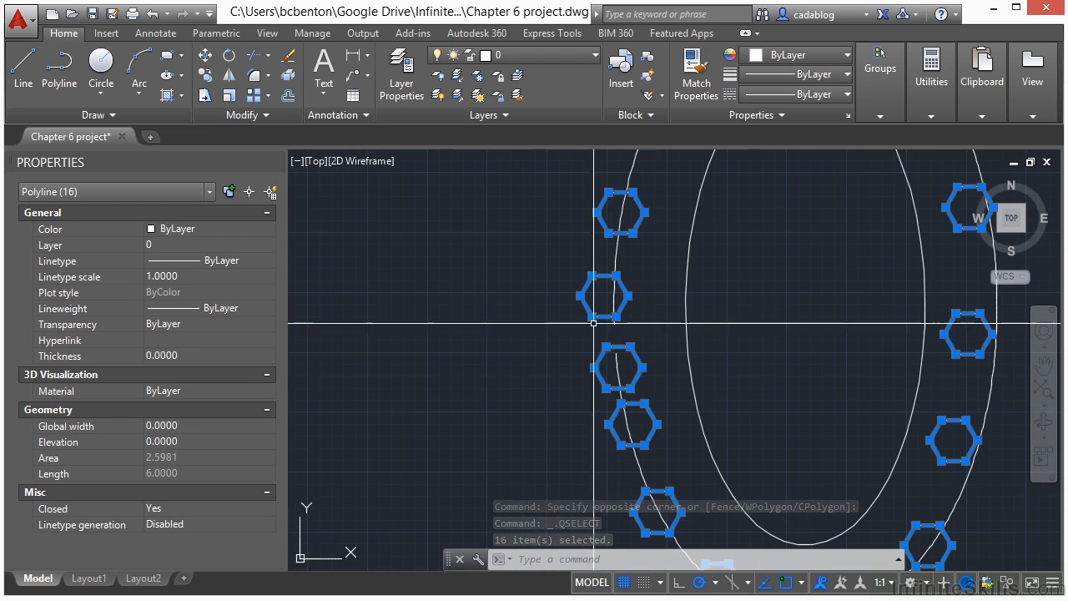
click(644, 279)
shift+click(573, 320)
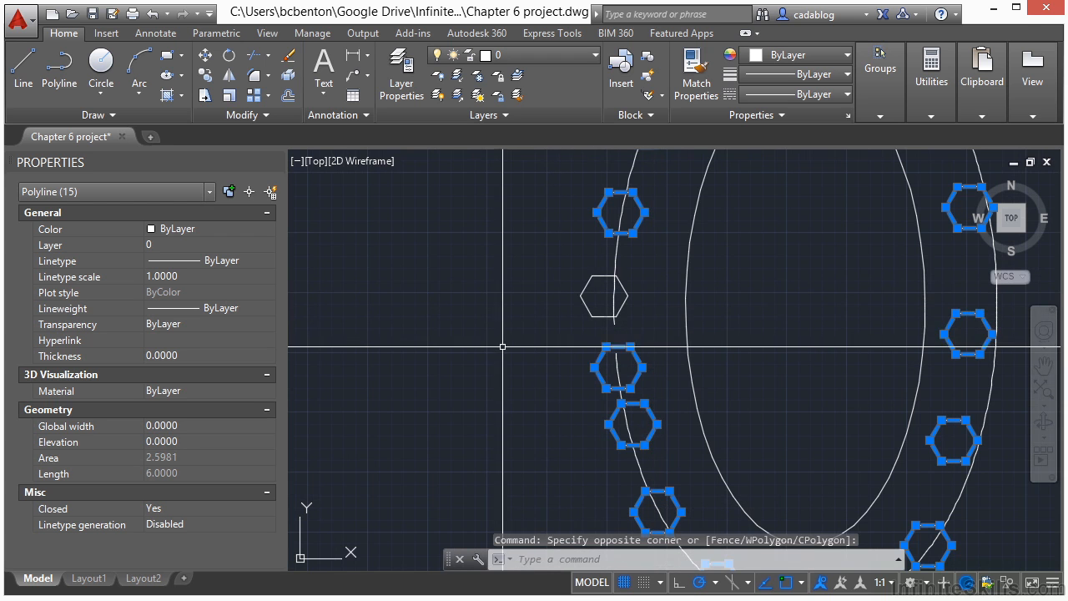
scroll(501, 347, down, 2)
scroll(502, 346, down, 2)
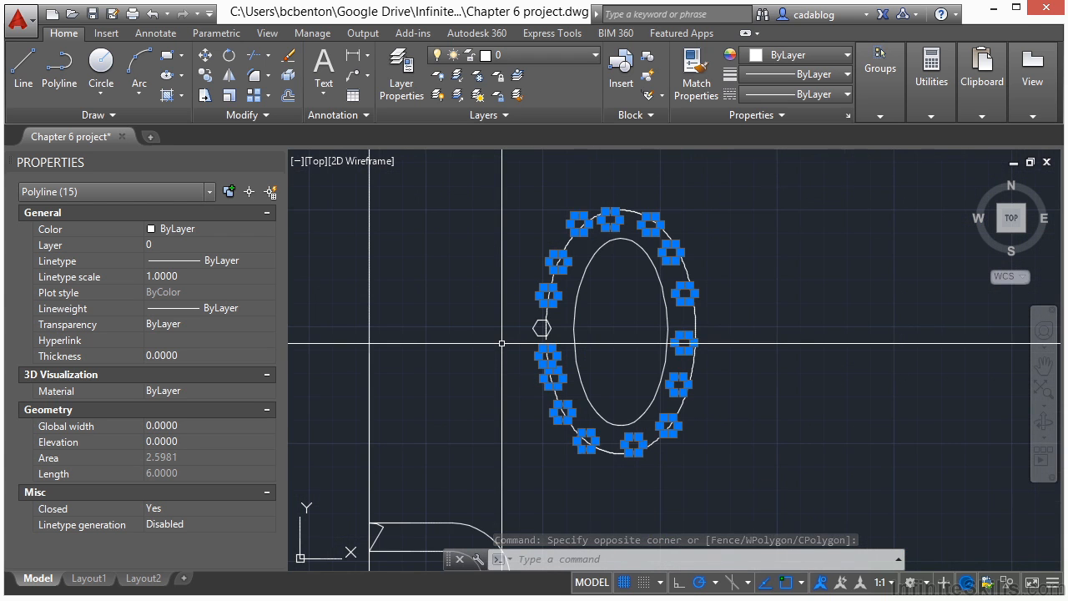
key(Delete)
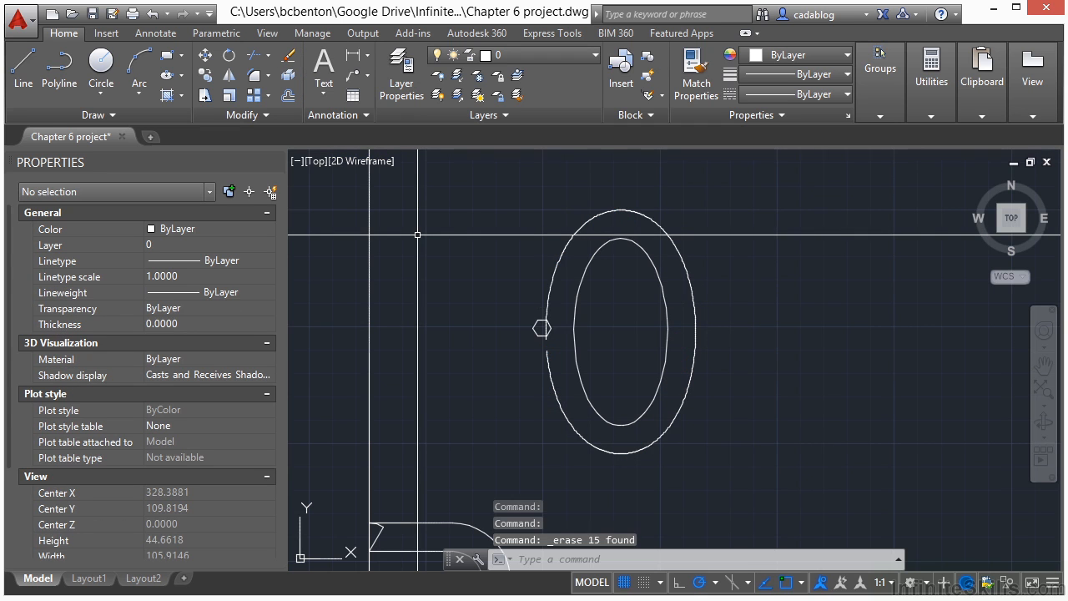
Step: Move the remaining hexagon from the midpoint of its top edge to the endpoint of the outer curve above the gap
text(m)
key(Return)
scroll(520, 315, up, 6)
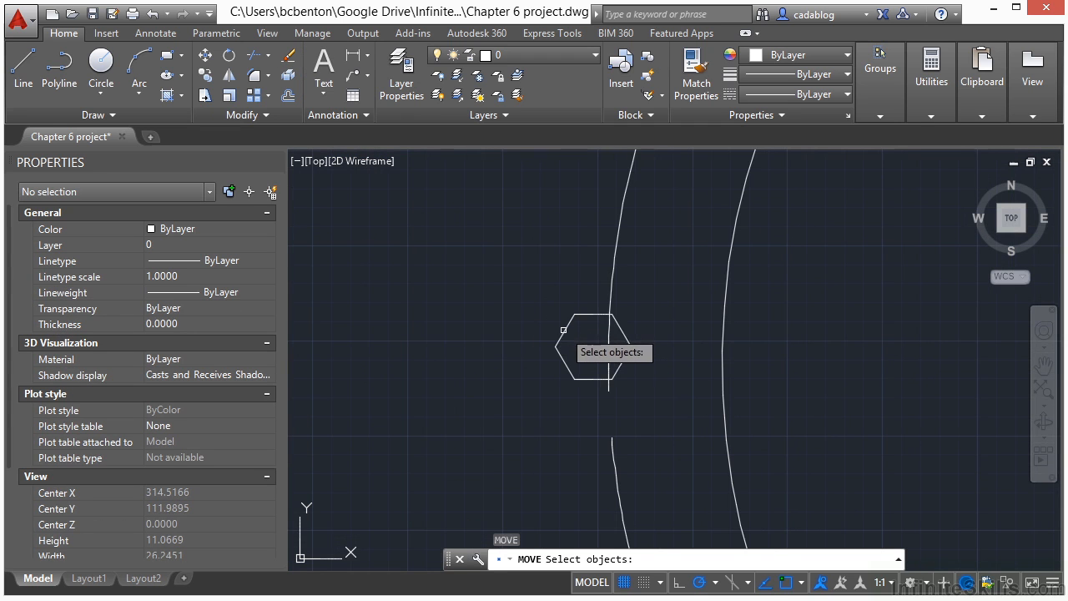
click(564, 330)
key(Return)
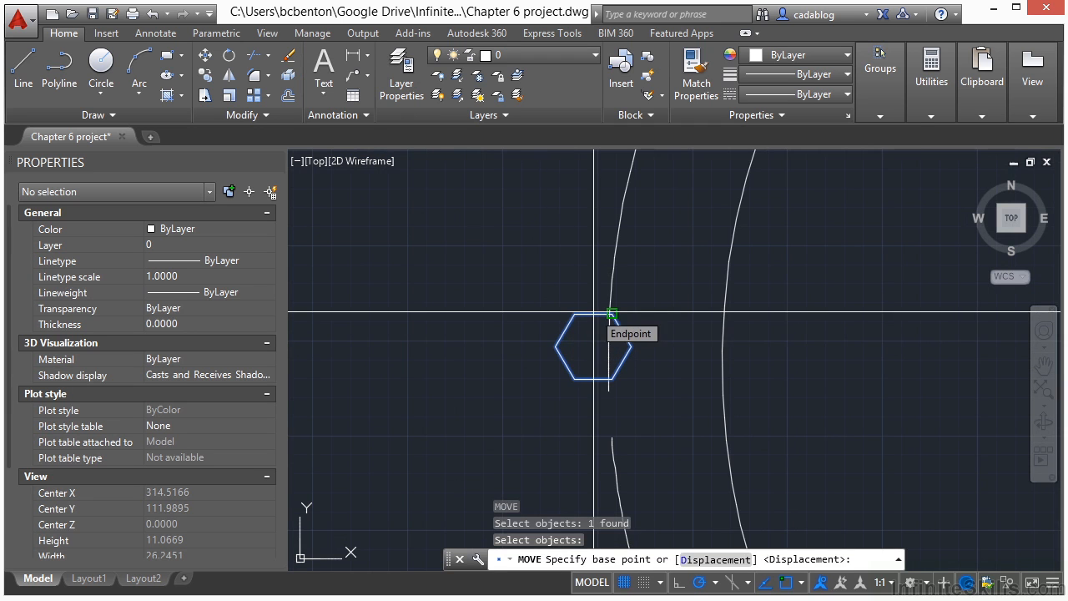
text(mid)
key(Return)
click(593, 315)
scroll(589, 372, up, 4)
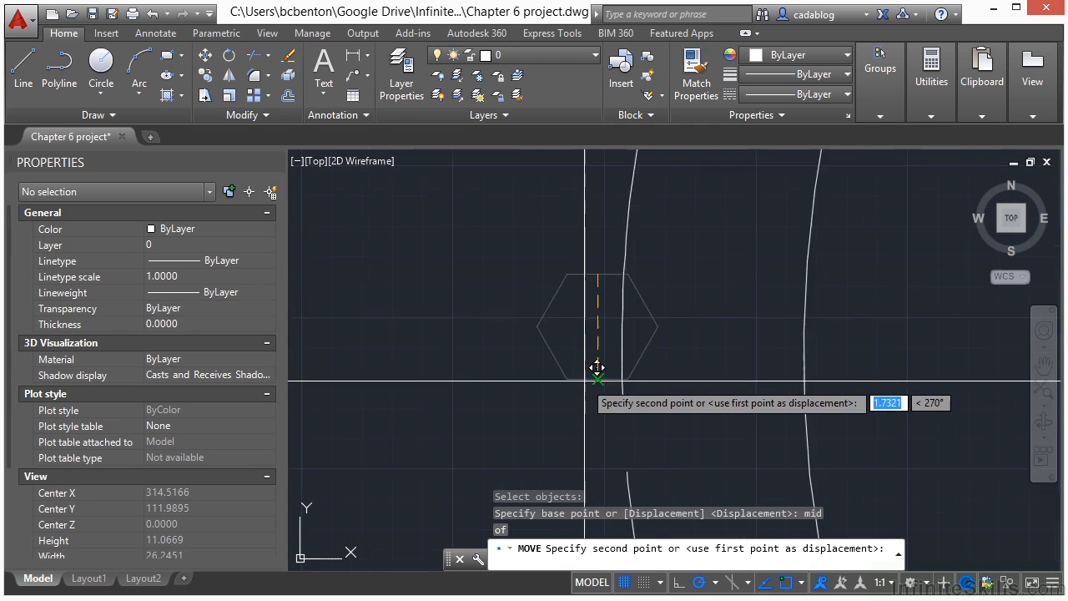
click(640, 409)
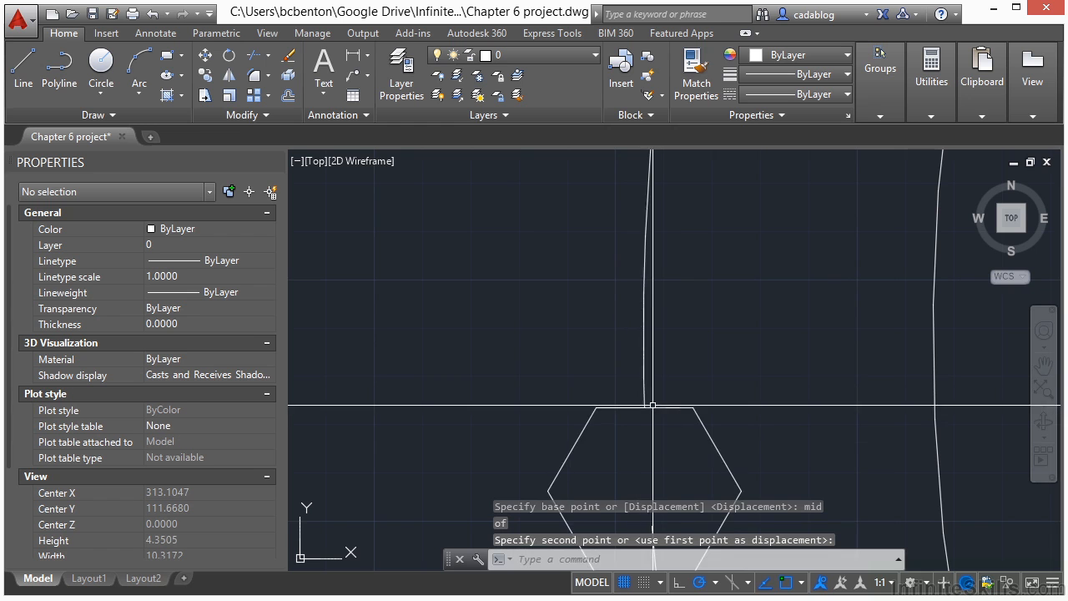
scroll(580, 365, down, 4)
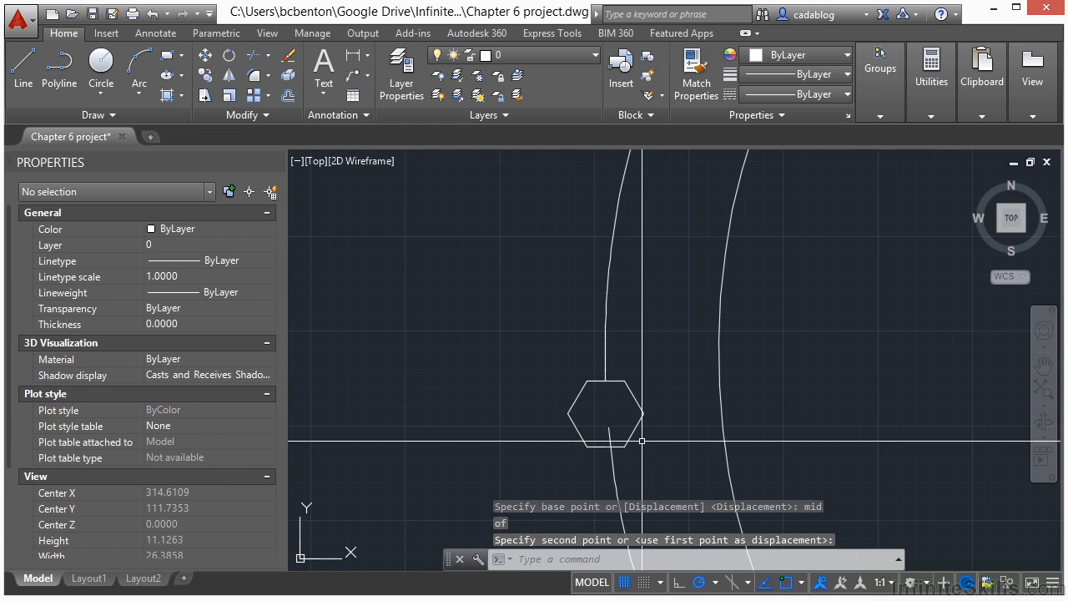
Step: Break off the upper end of the outer curve's lower piece, leaving a clear gap below the hexagon
text(br)
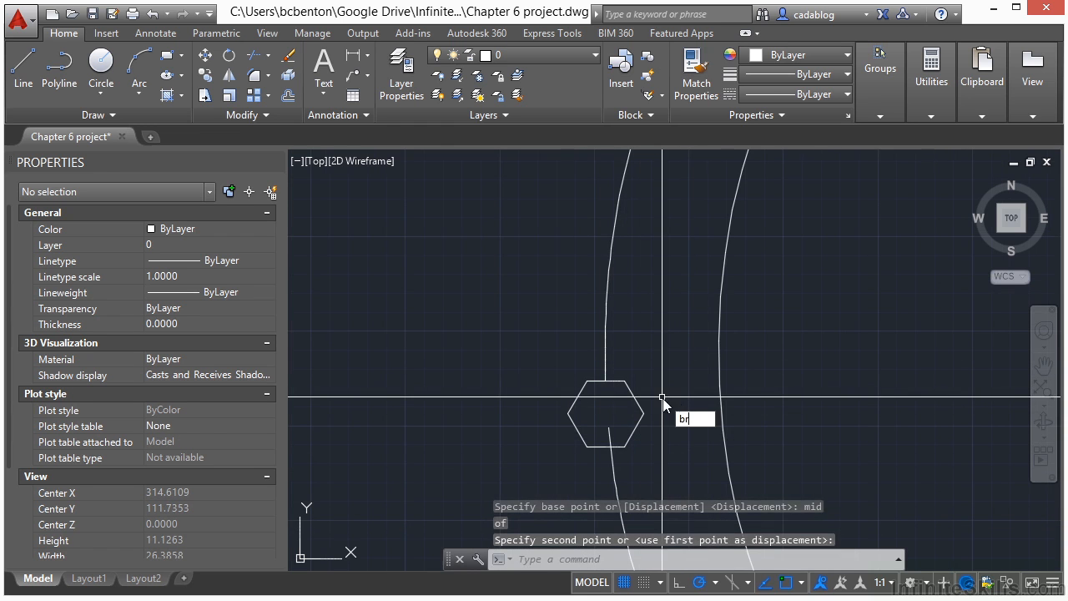
key(Return)
mouse_move(634, 467)
middle_down()
mouse_move(556, 305)
mouse_move(537, 303)
middle_up()
click(506, 331)
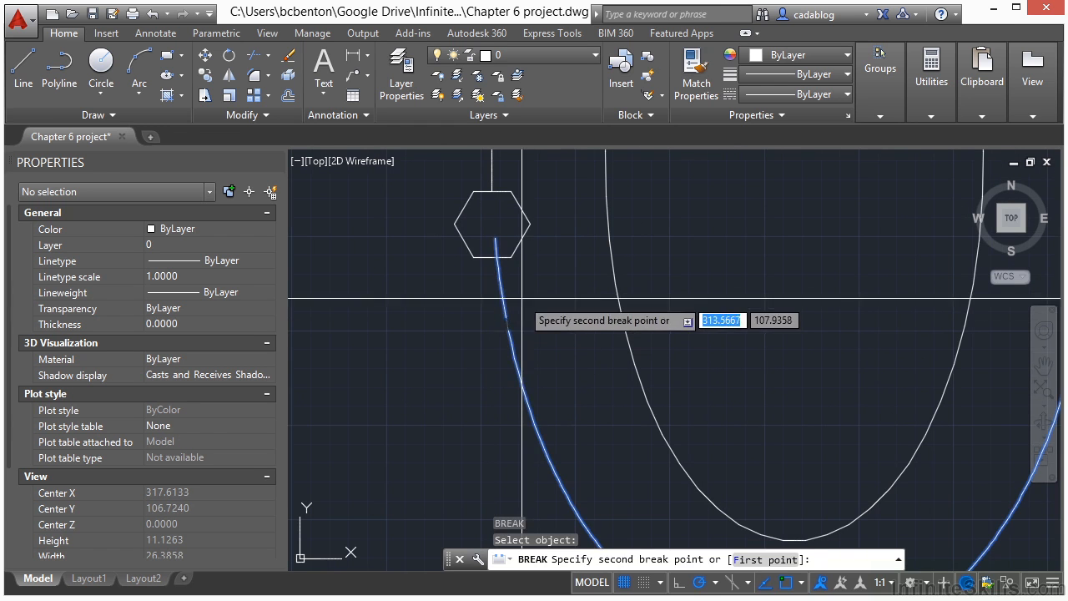
click(492, 234)
scroll(470, 390, down, 2)
scroll(470, 390, down, 4)
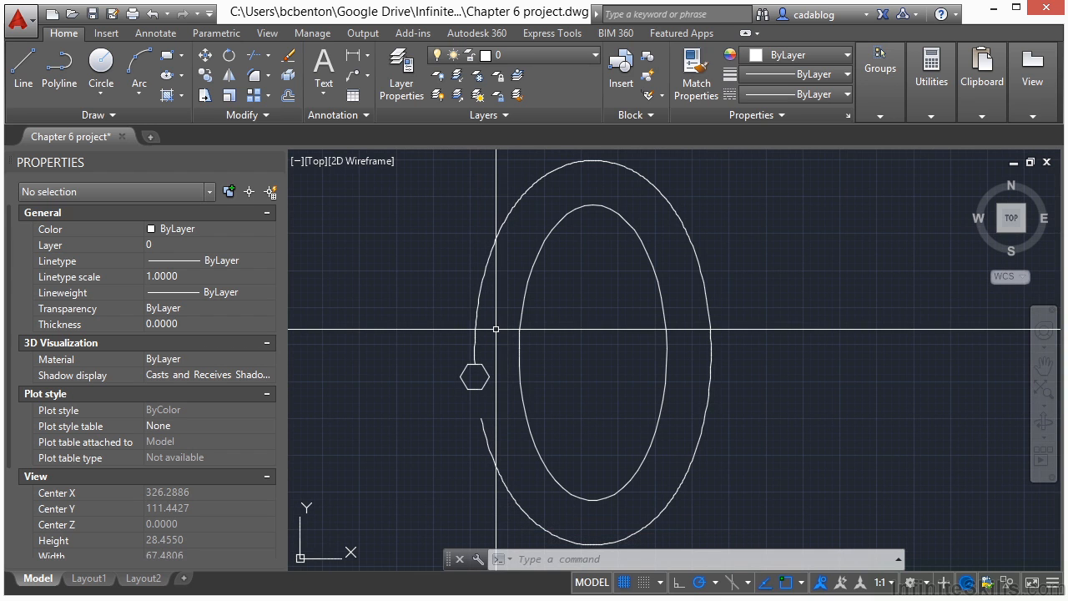
Step: Undo the path array, the polyline edit and the rectangular array
key(ctrl+z)
key(ctrl+z)
key(ctrl+z)
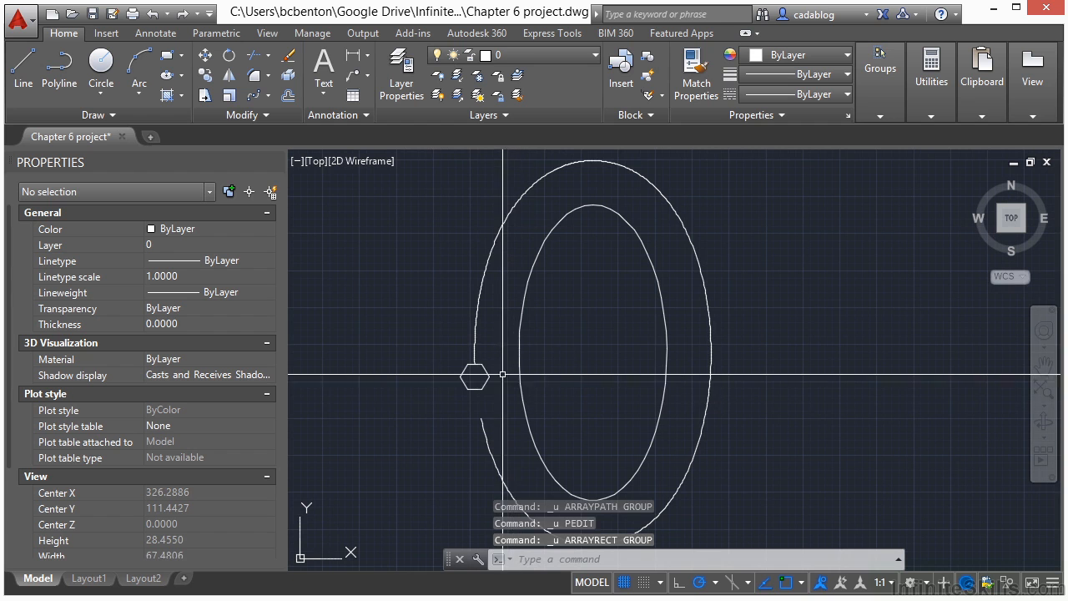
Step: Examine the object type, properties and end of the outer curve's upper-left piece, and clear the selection
scroll(490, 313, down, 2)
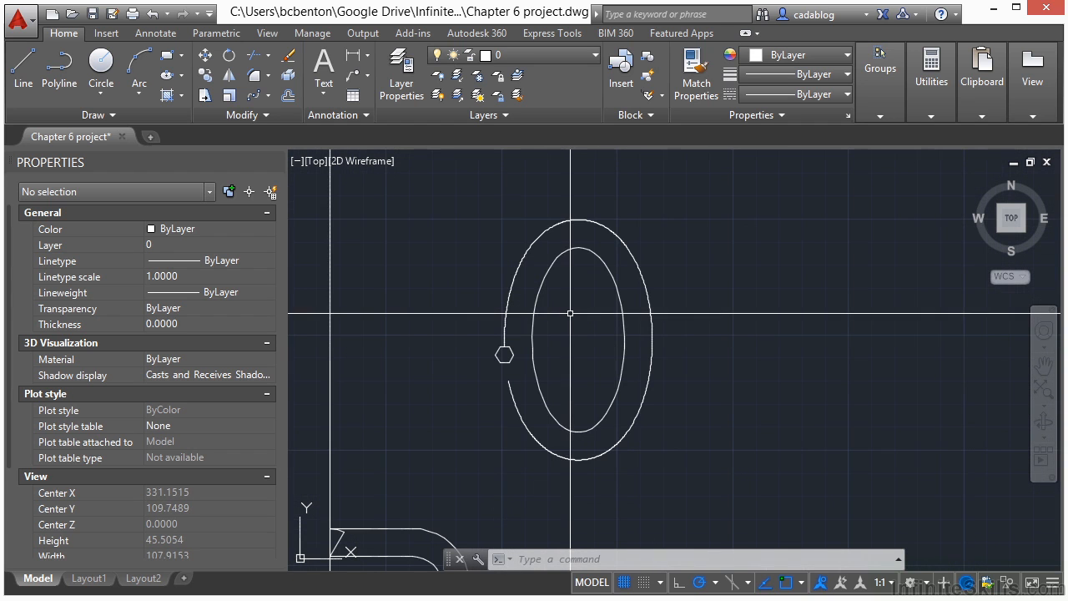
click(511, 288)
scroll(551, 225, up, 3)
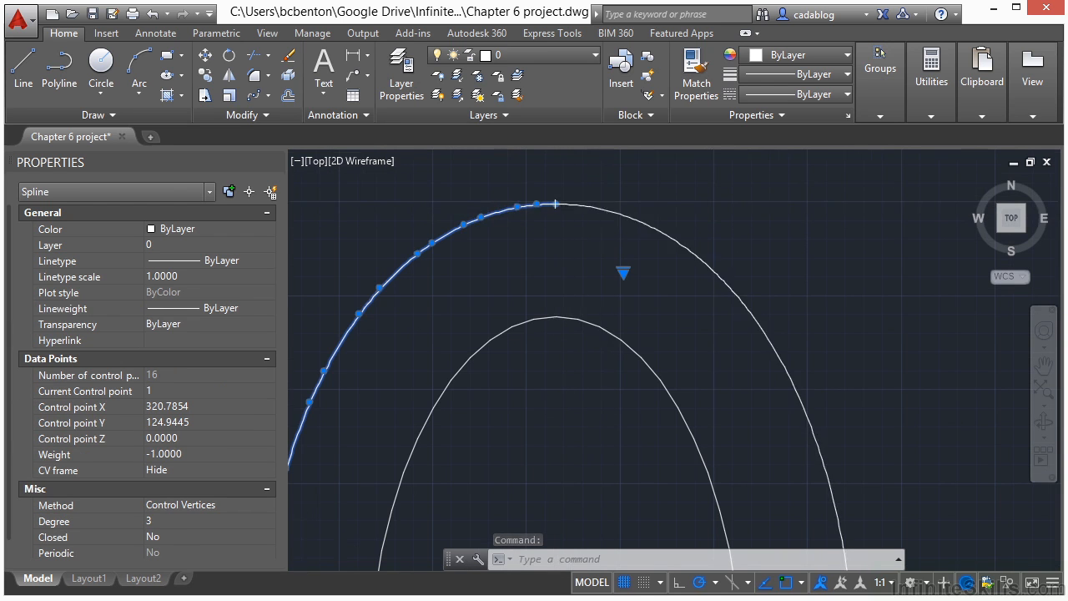
scroll(593, 228, down, 3)
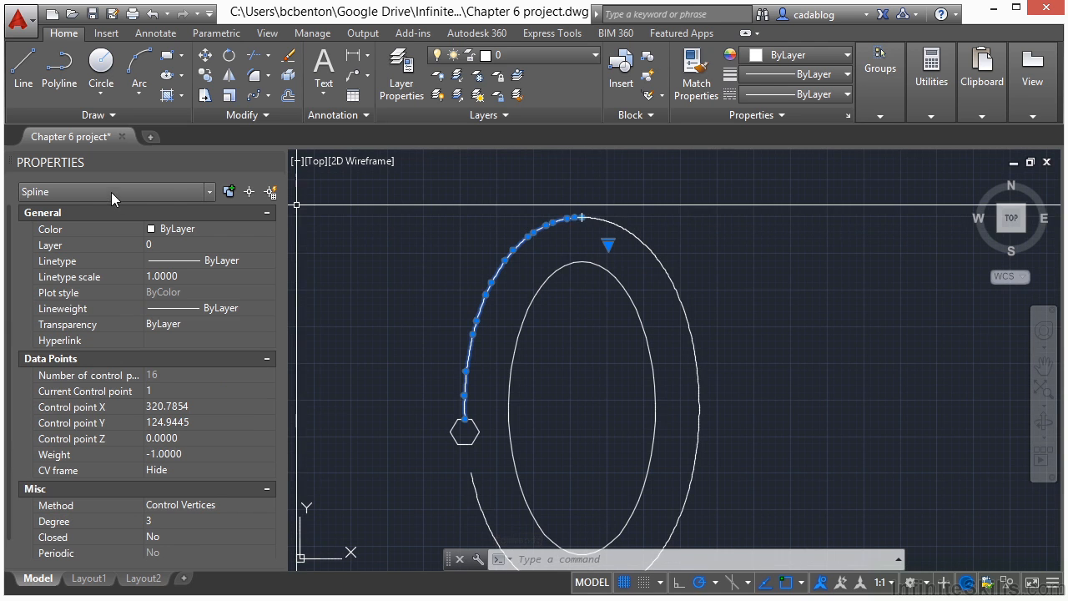
key(Escape)
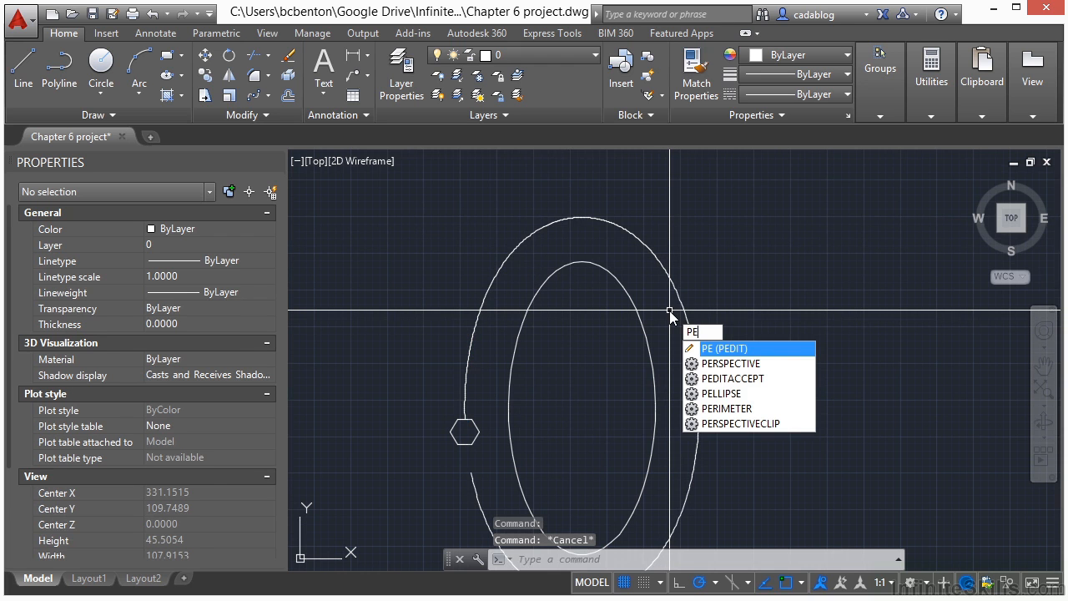
Step: Convert both pieces of the outer curve to polylines together with PEDIT Multiple, using a spline conversion precision of 10
key(Return)
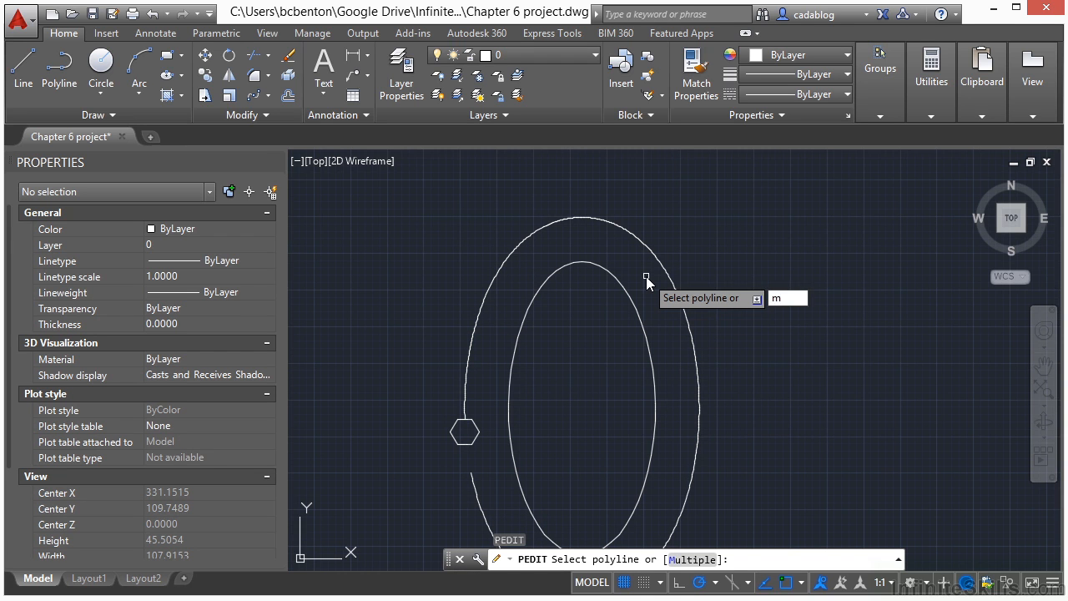
key(Return)
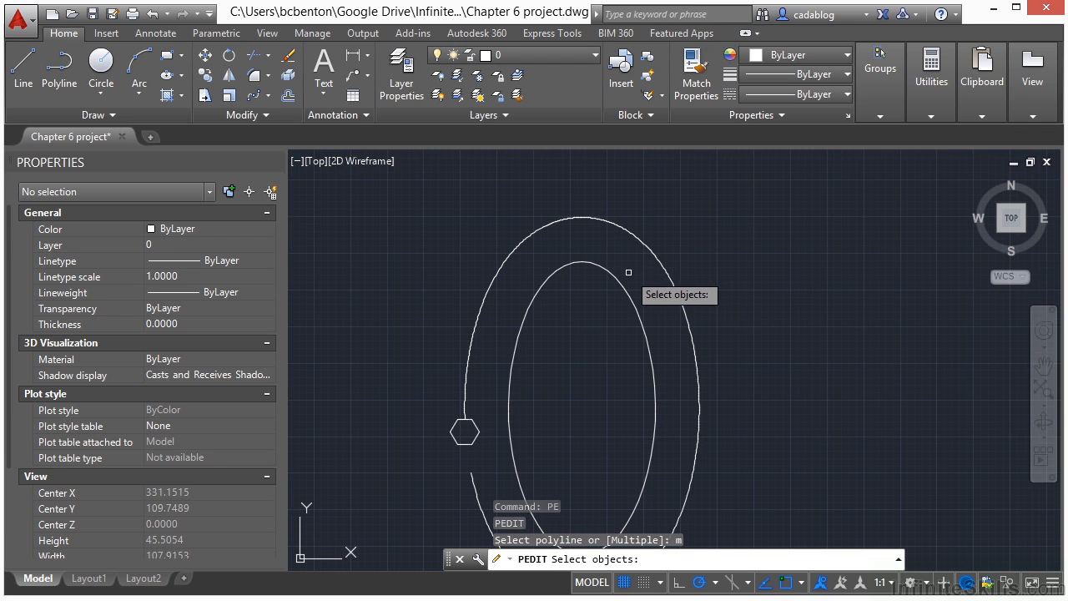
click(624, 228)
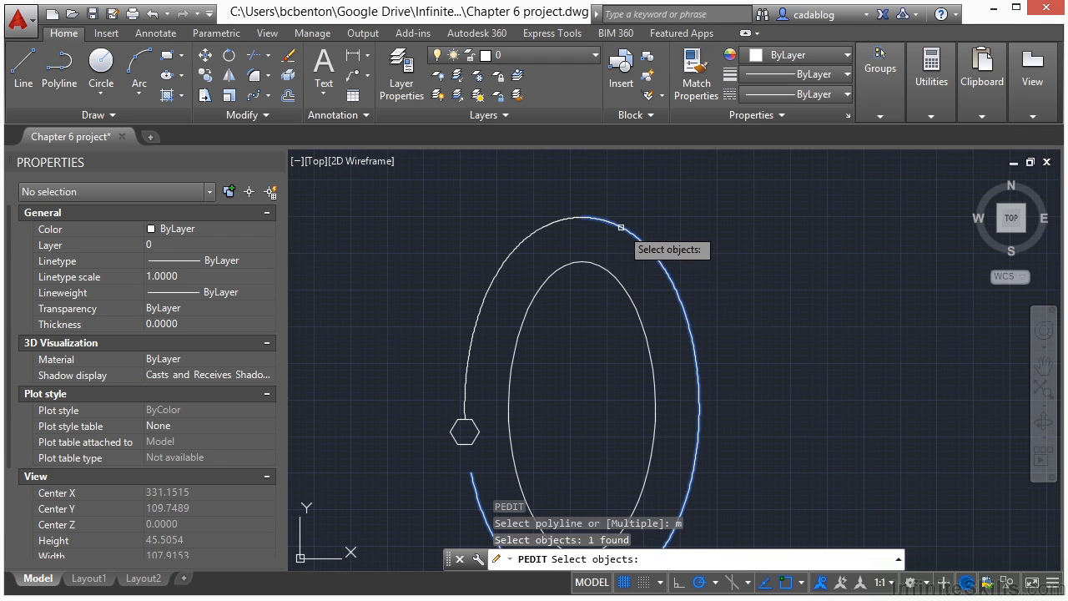
click(622, 218)
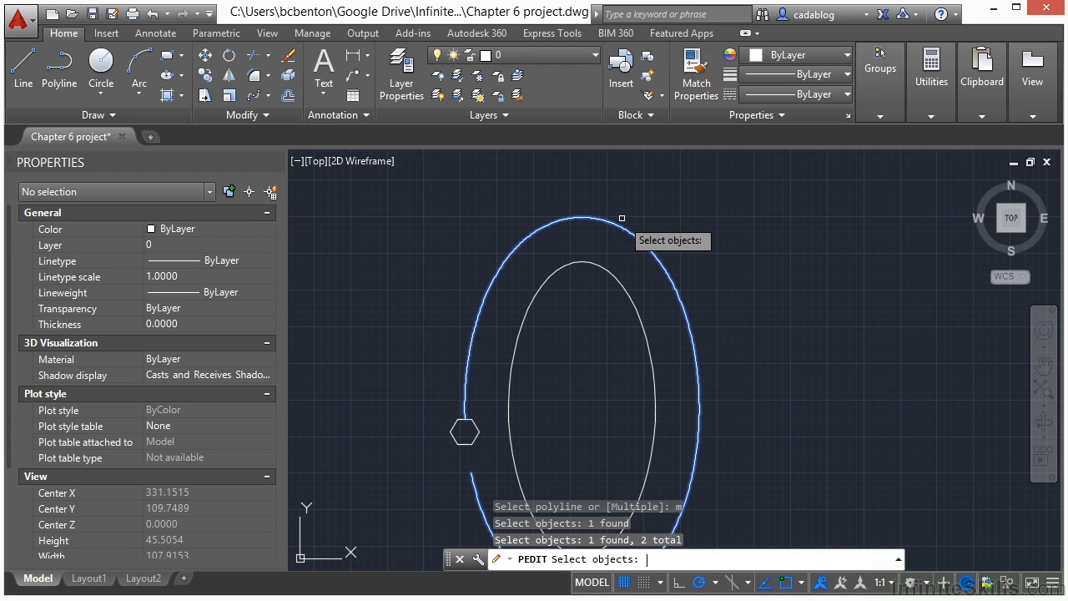
key(Return)
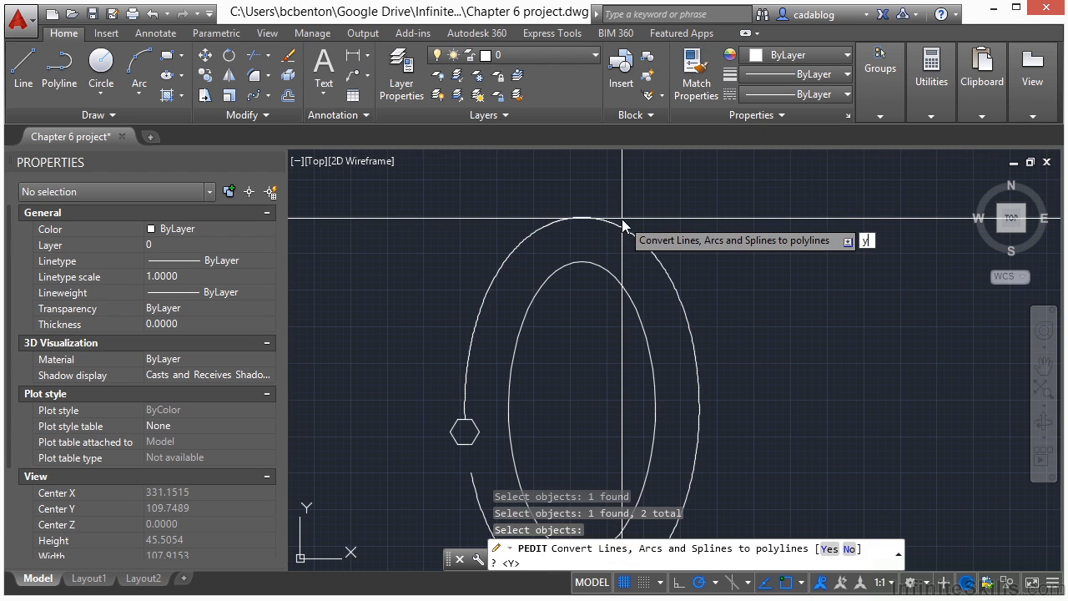
key(Return)
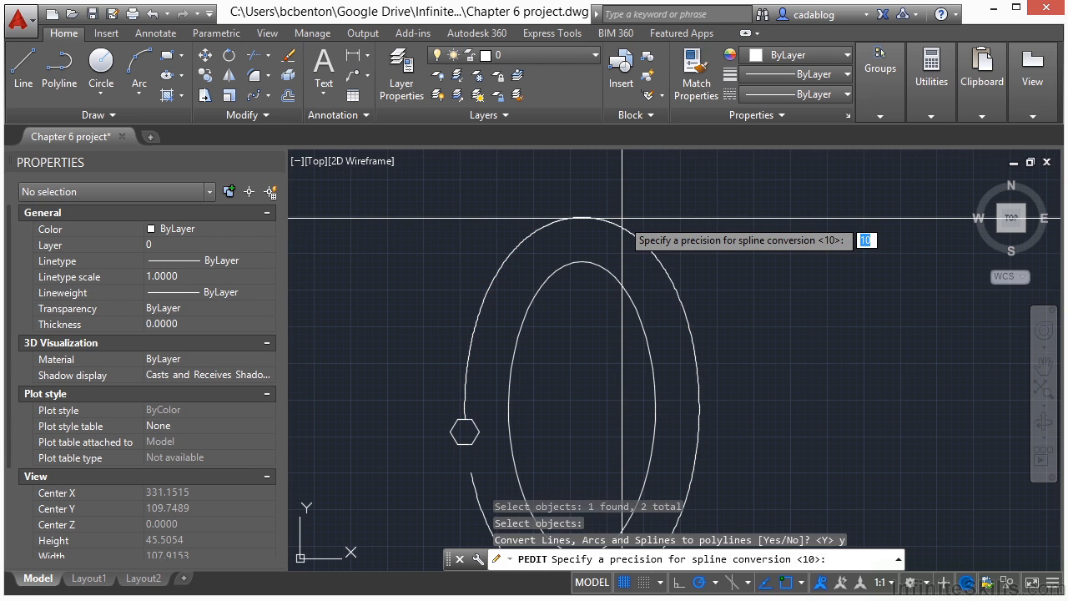
key(Return)
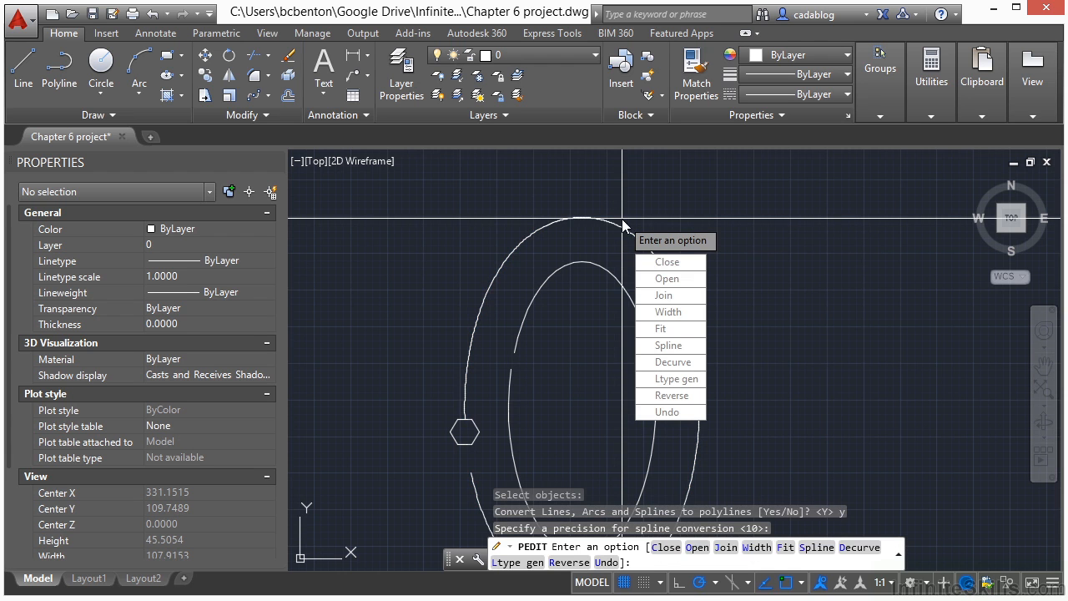
Step: Join the two outer polylines with a fuzz distance of 0 and select the joined curve
click(693, 296)
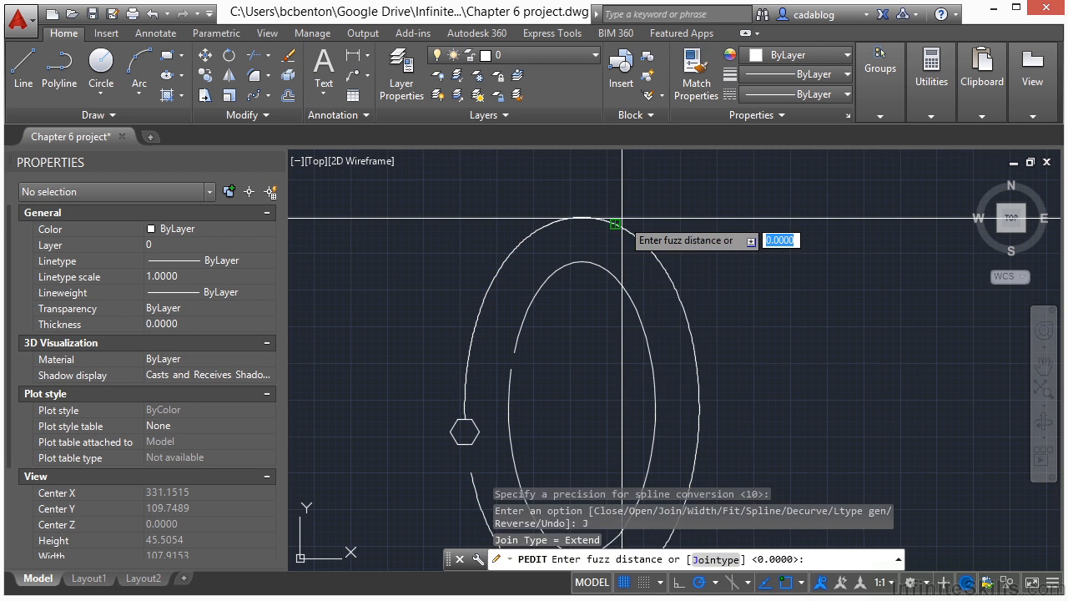
key(Return)
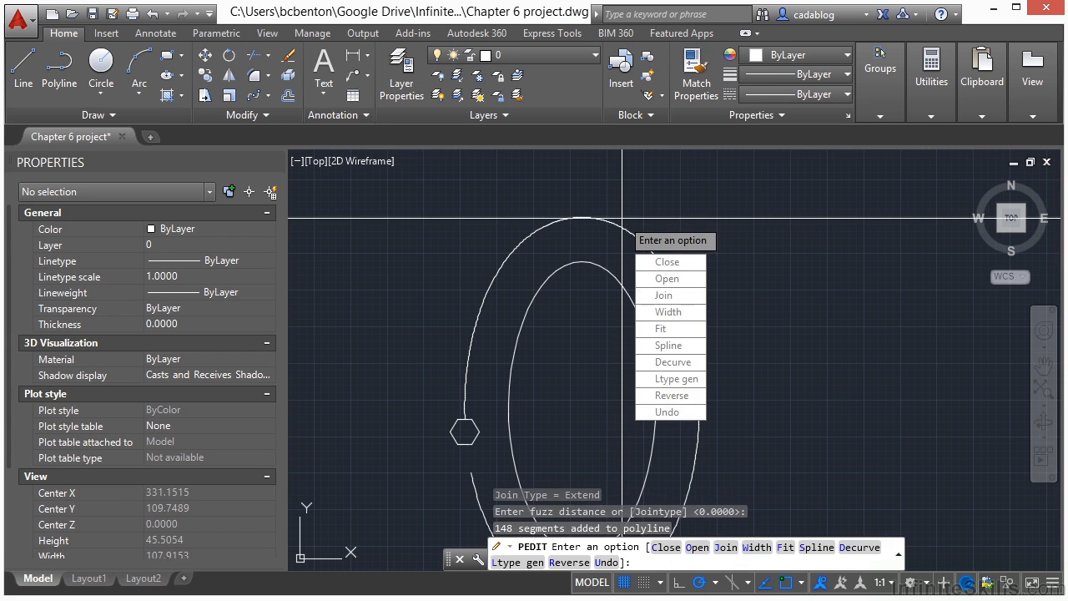
key(Return)
click(633, 236)
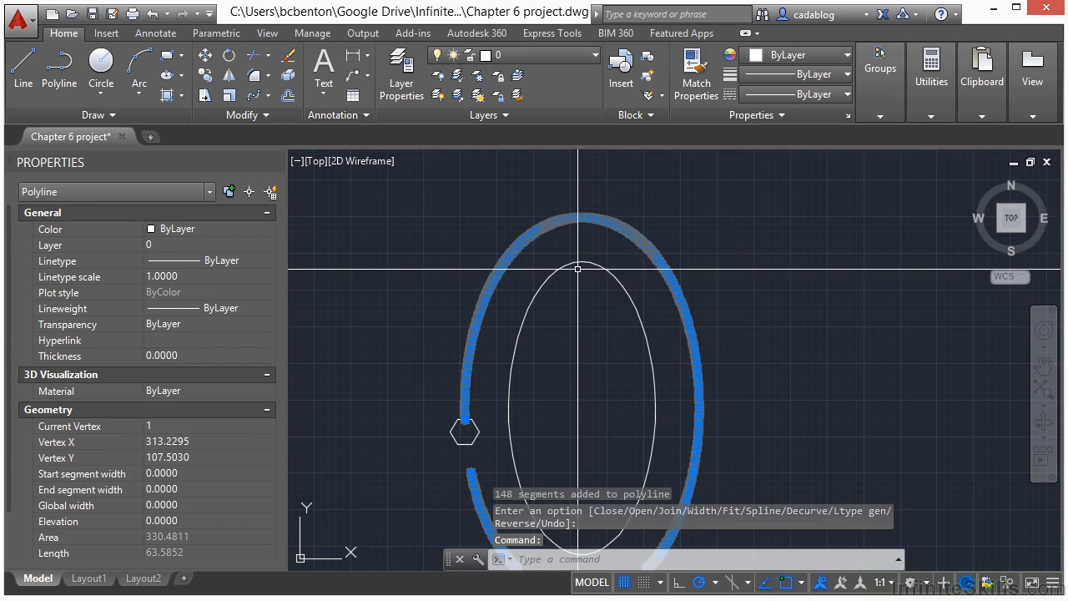
Step: Examine the joined outer polyline's closely spaced vertices and its open end near the hexagon, and clear the selection
scroll(541, 284, down, 2)
scroll(500, 334, up, 6)
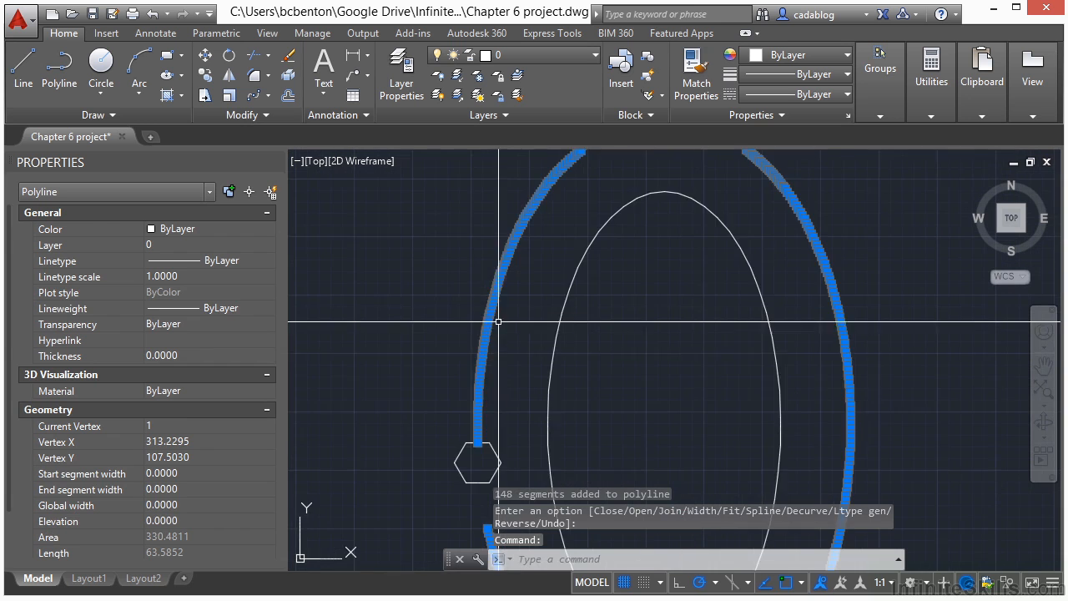
scroll(514, 392, up, 4)
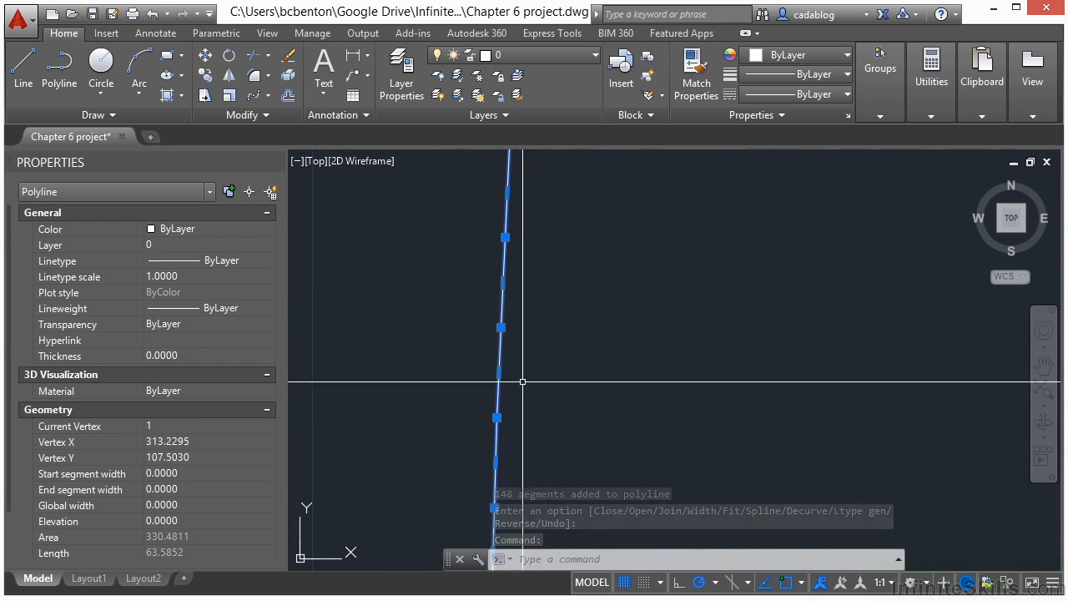
scroll(550, 247, down, 6)
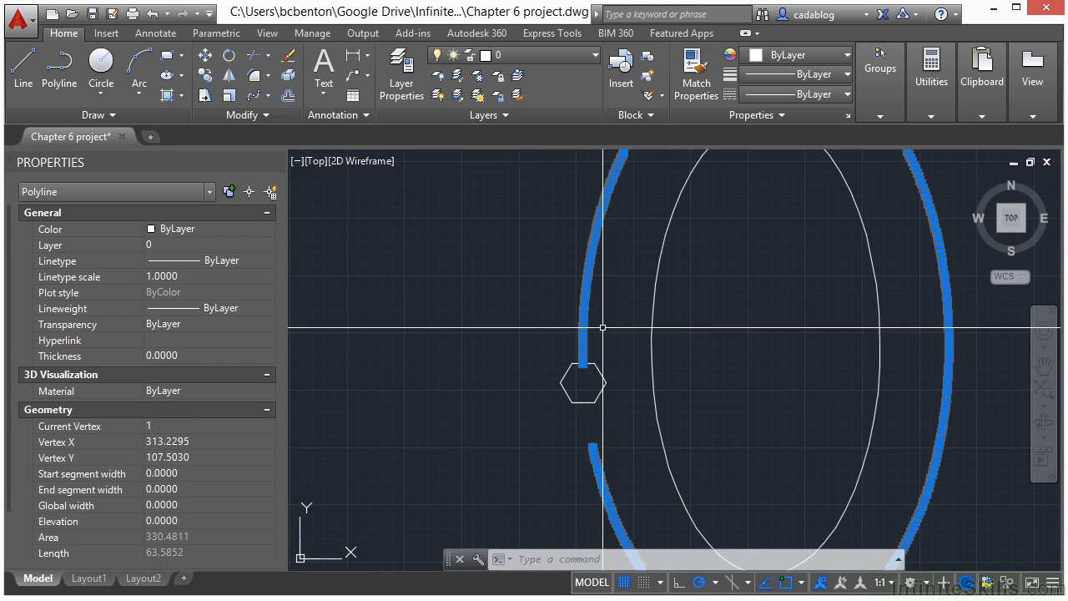
key(Escape)
scroll(613, 306, down, 4)
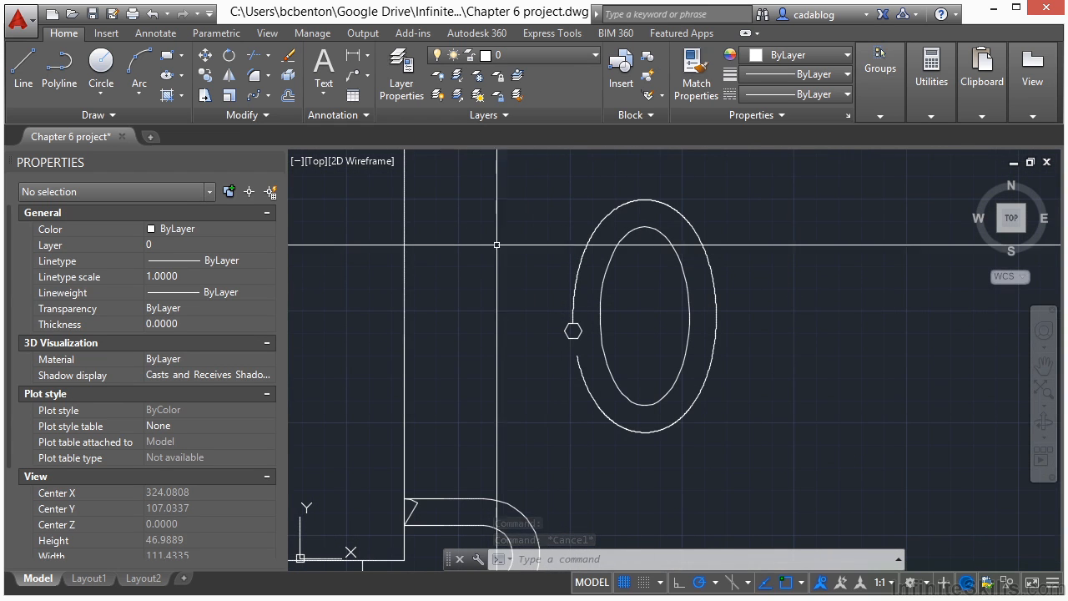
Step: Create an associative path array of the hexagon along the open outer curve, with items 3.0000 apart
click(268, 96)
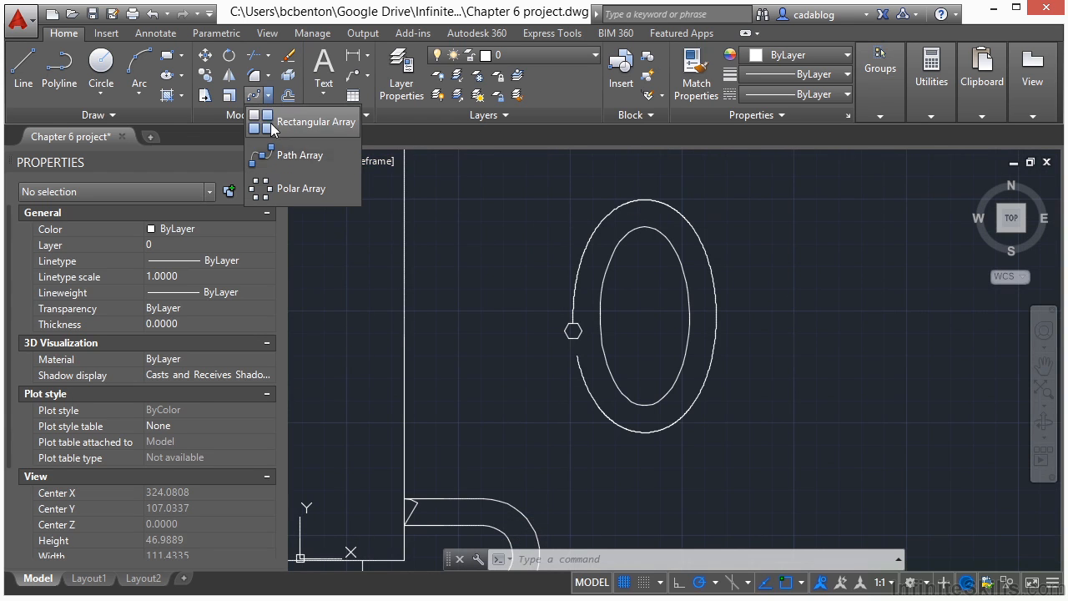
click(254, 157)
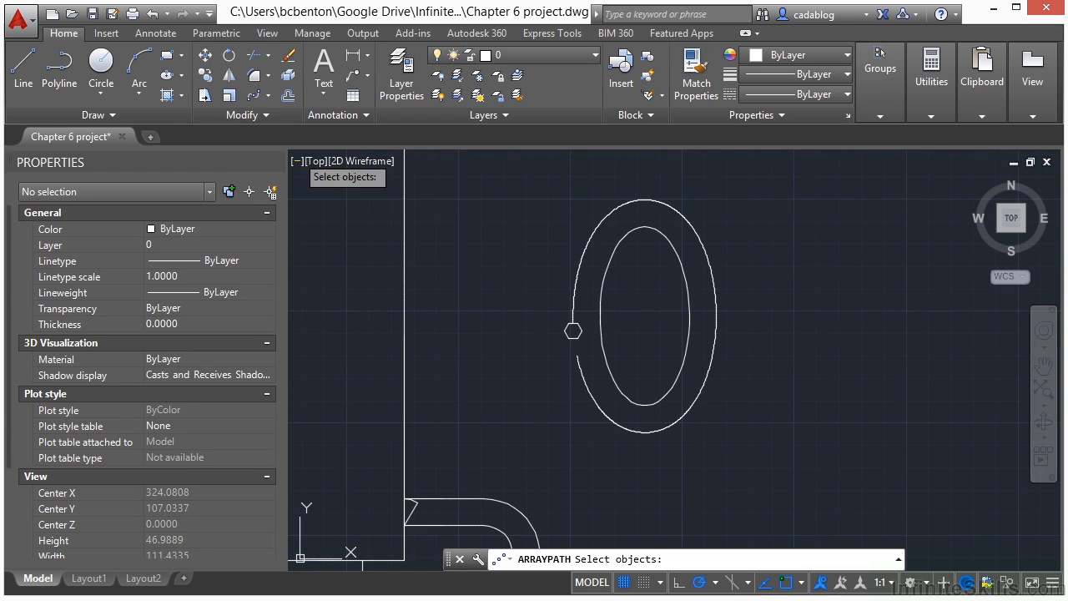
click(574, 331)
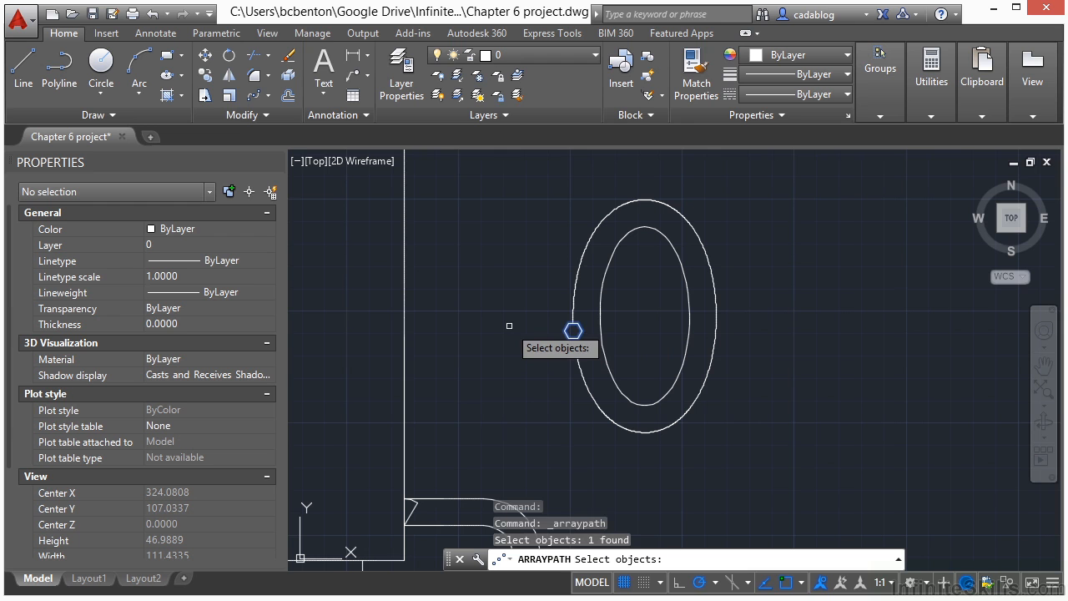
key(Return)
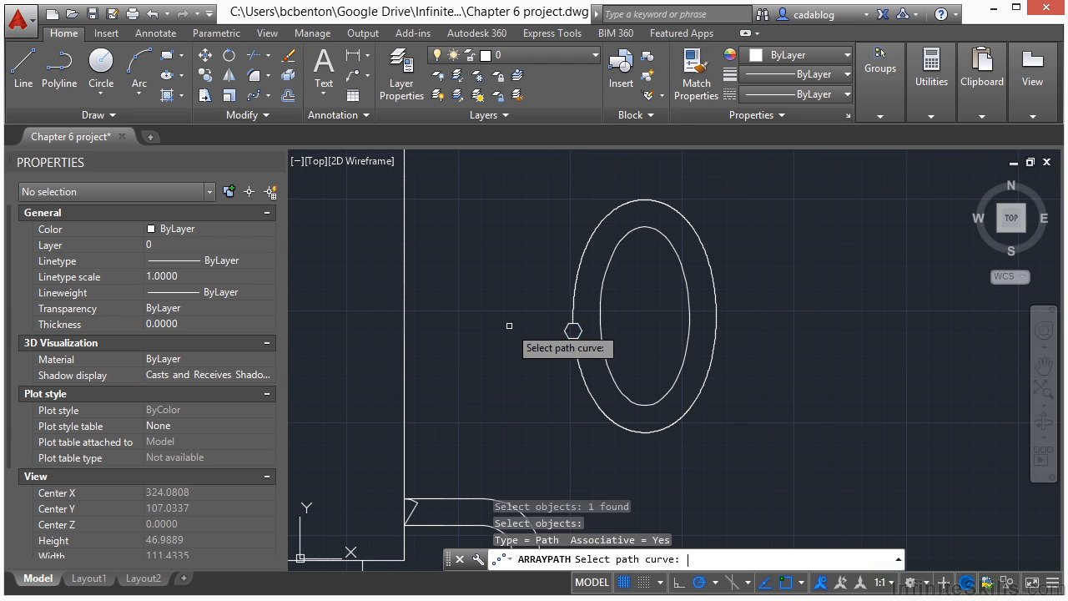
click(574, 331)
scroll(545, 243, up, 3)
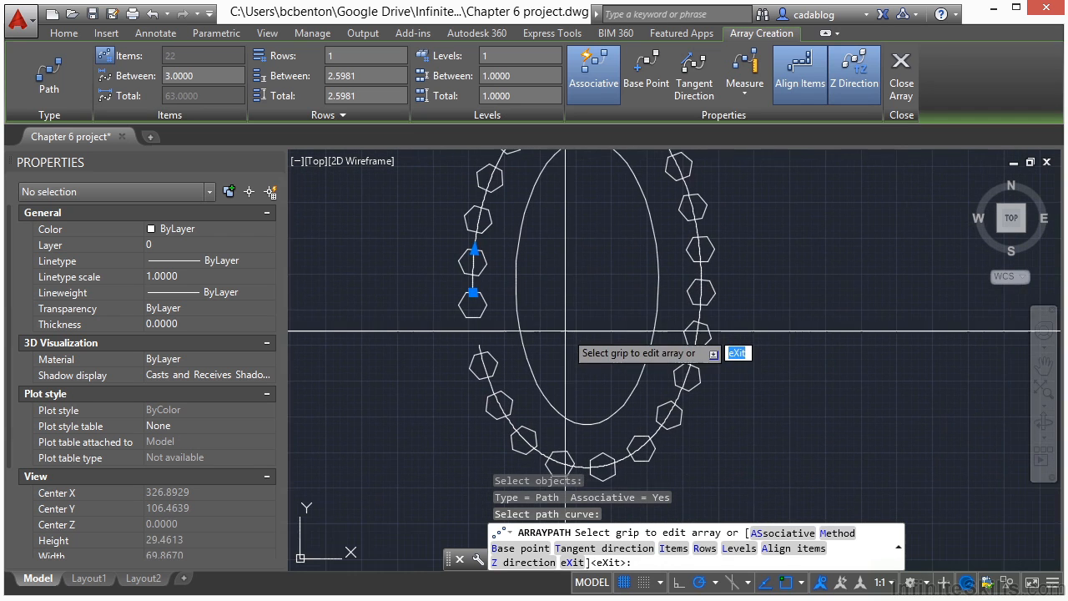
scroll(559, 319, down, 2)
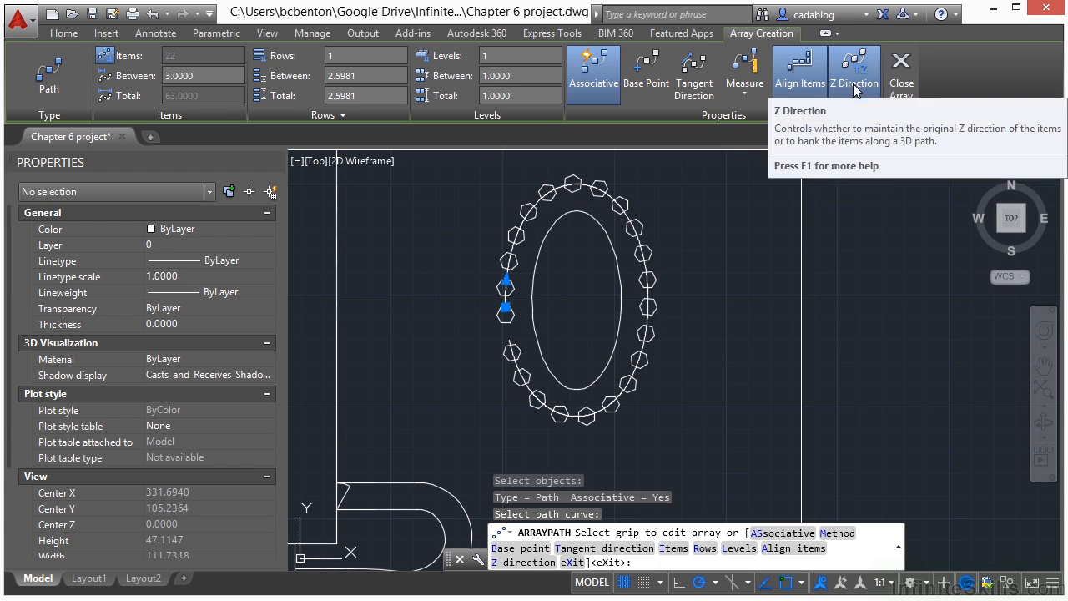
Step: Compare the hexagon array without item alignment, restore Align Items, and finish the array
click(793, 89)
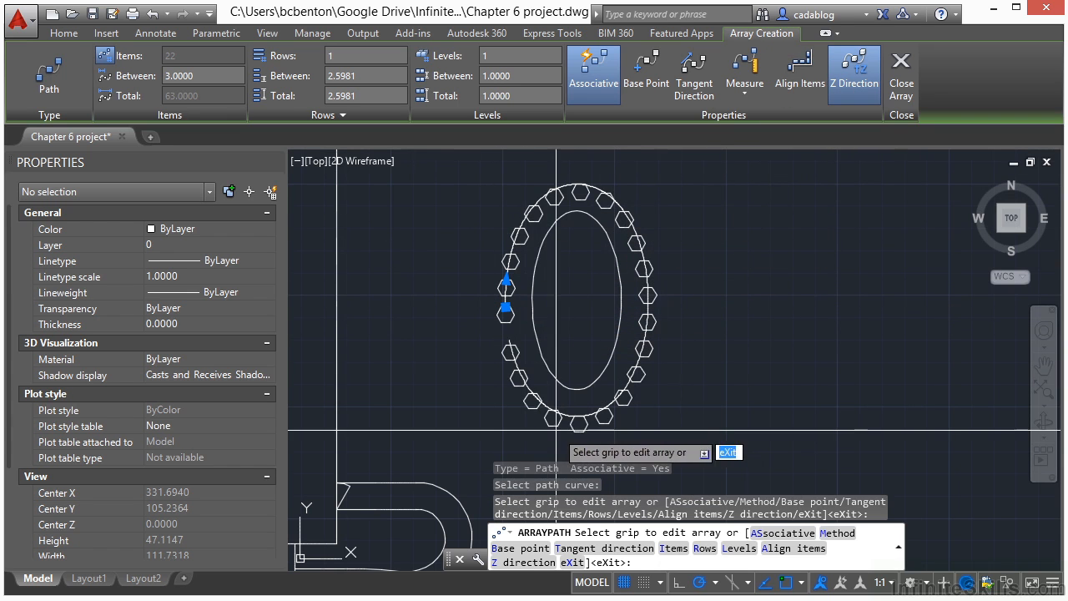
click(786, 94)
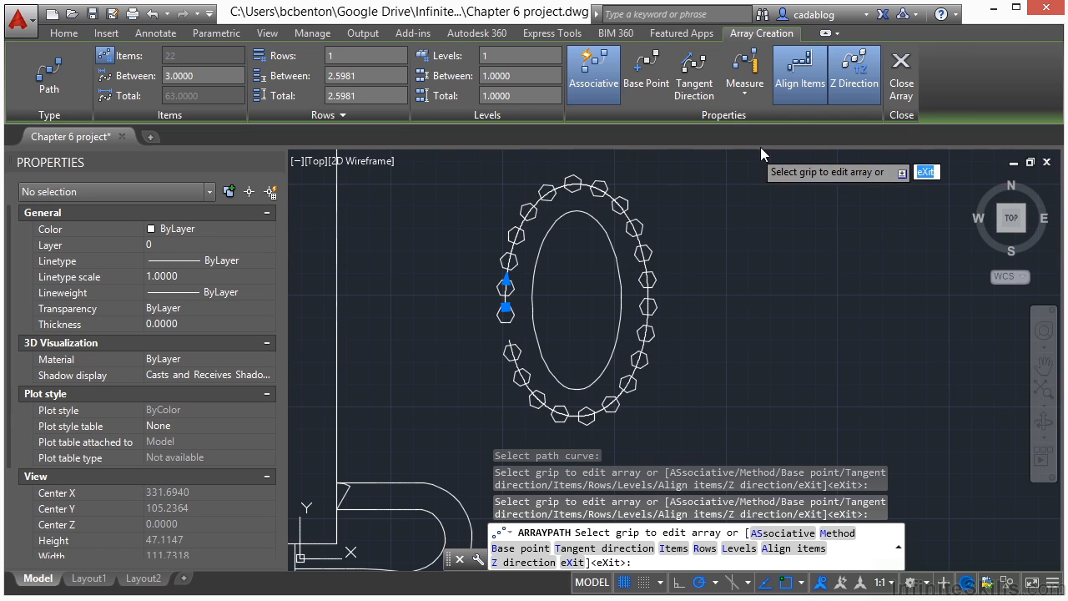
click(897, 97)
Step: Erase the outer polyline that served as the array path, leaving the hexagons in place
scroll(529, 372, up, 2)
scroll(529, 372, up, 2)
click(496, 359)
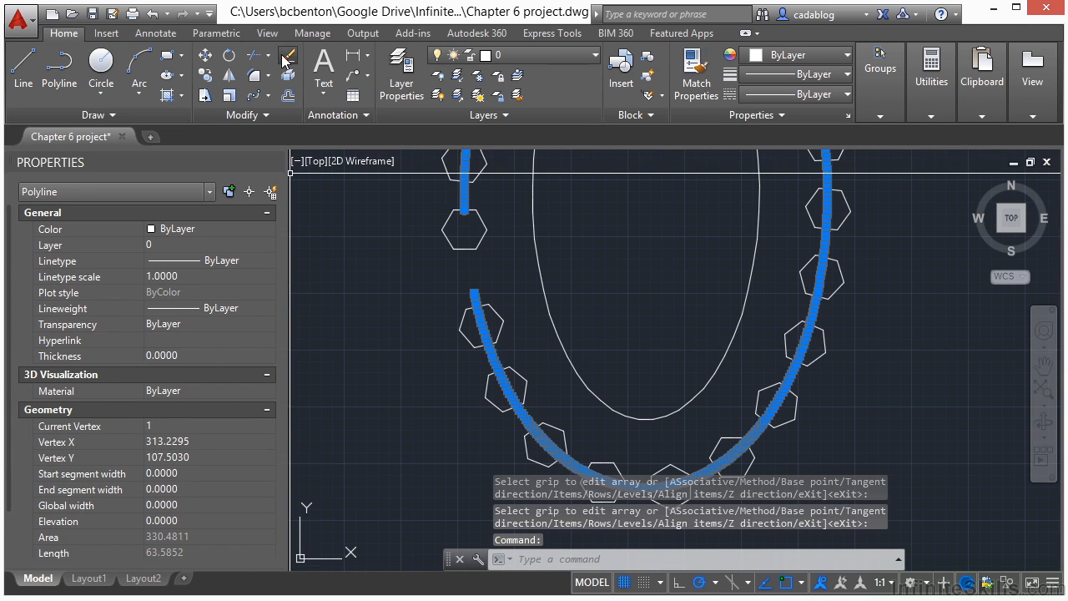
key(Escape)
Step: Trim the large rectangle's vertical edge between the two handle curves, using the curves and the short notch lines as cutting edges
scroll(506, 231, down, 5)
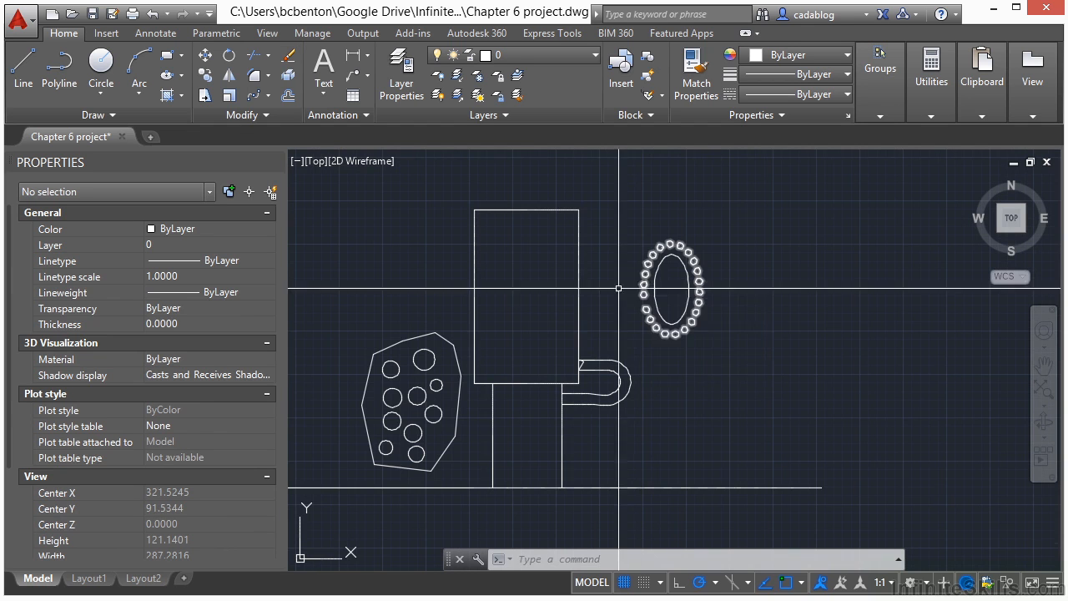
scroll(527, 340, up, 5)
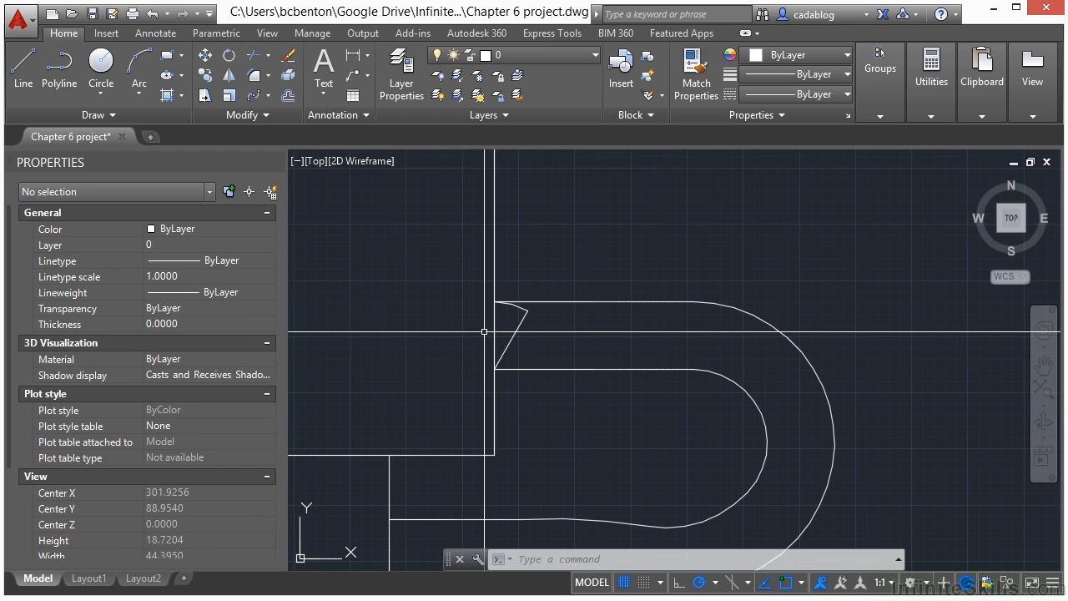
text(TRIM)
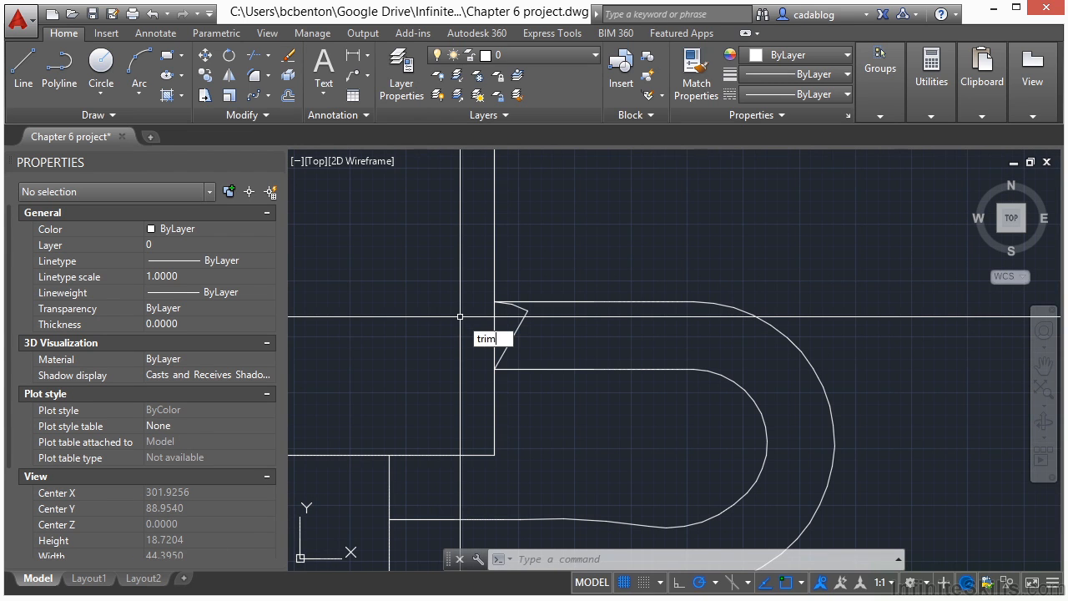
key(Return)
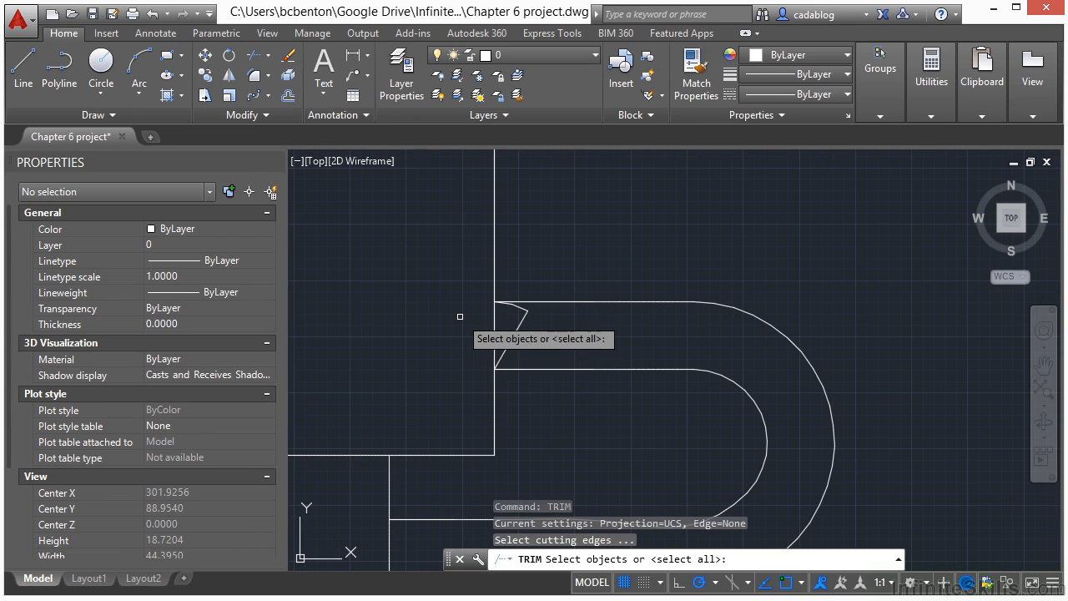
click(512, 337)
scroll(514, 312, up, 2)
click(558, 265)
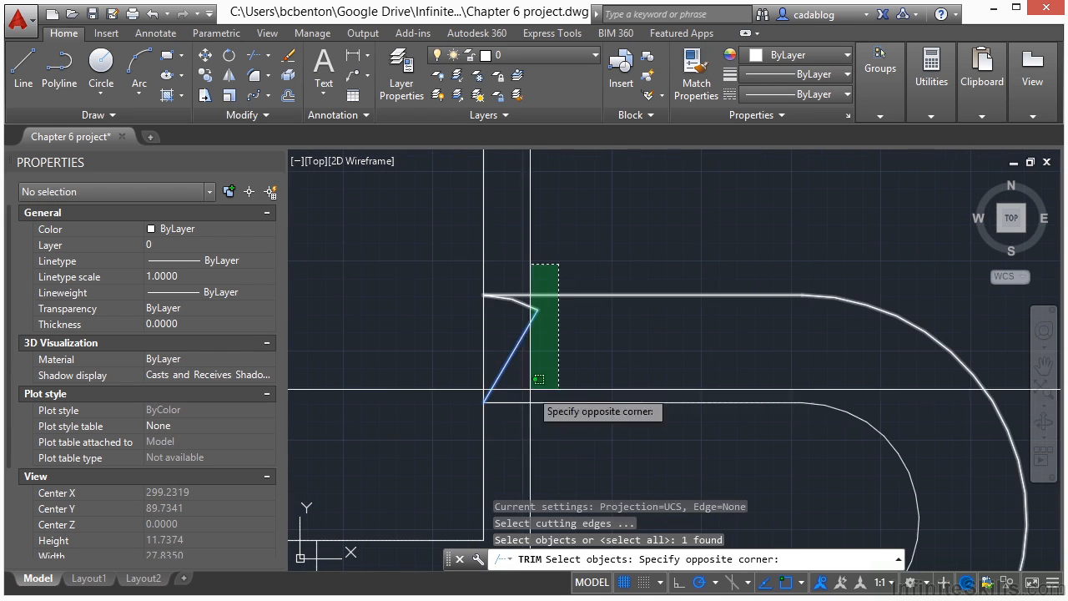
click(509, 430)
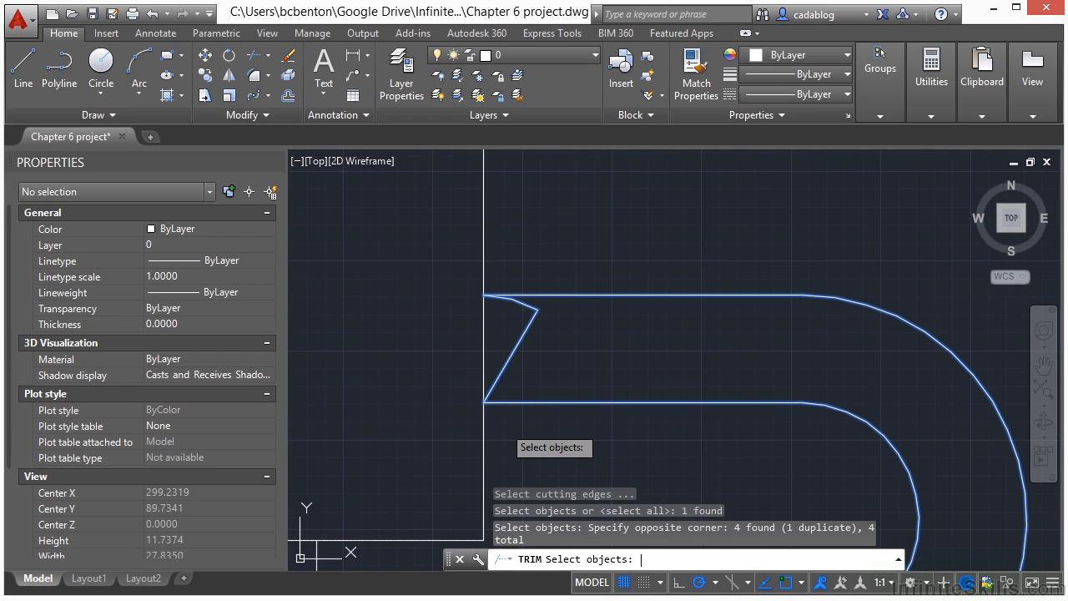
key(Return)
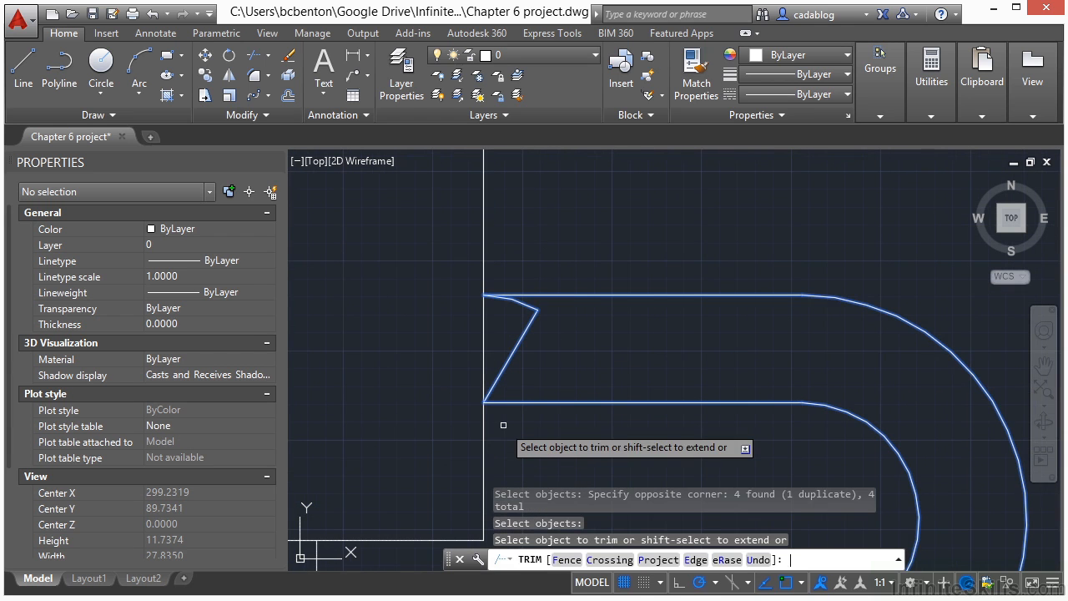
click(484, 328)
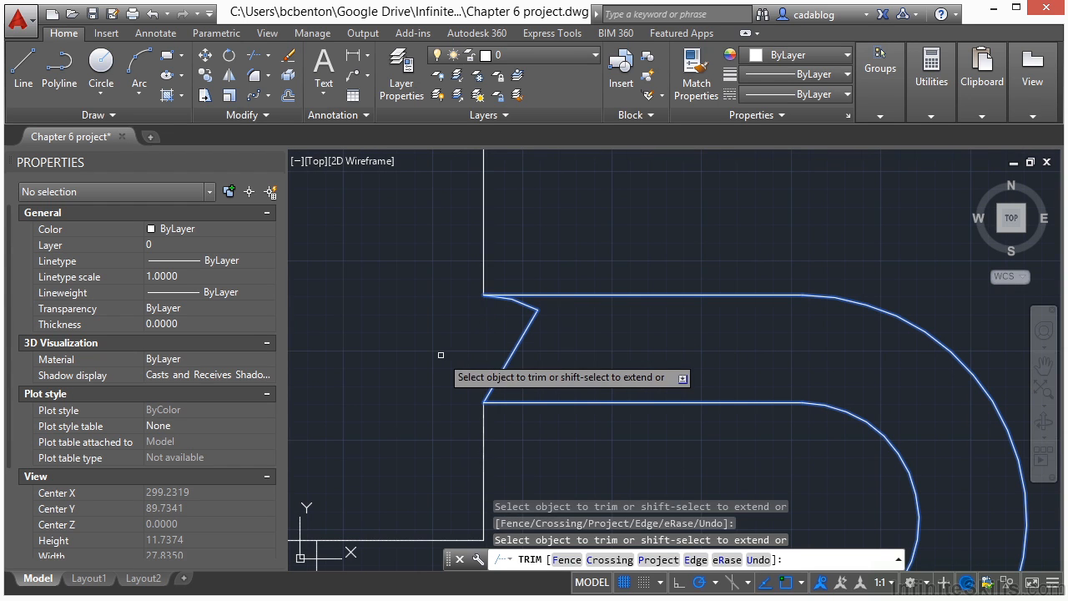
key(Return)
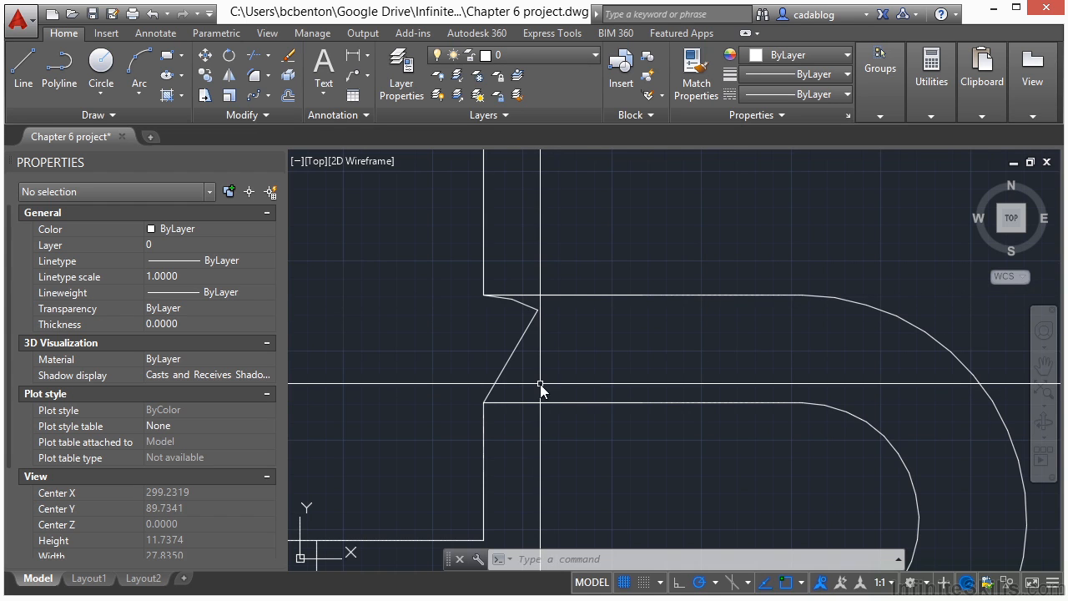
text(tr)
key(Return)
click(566, 250)
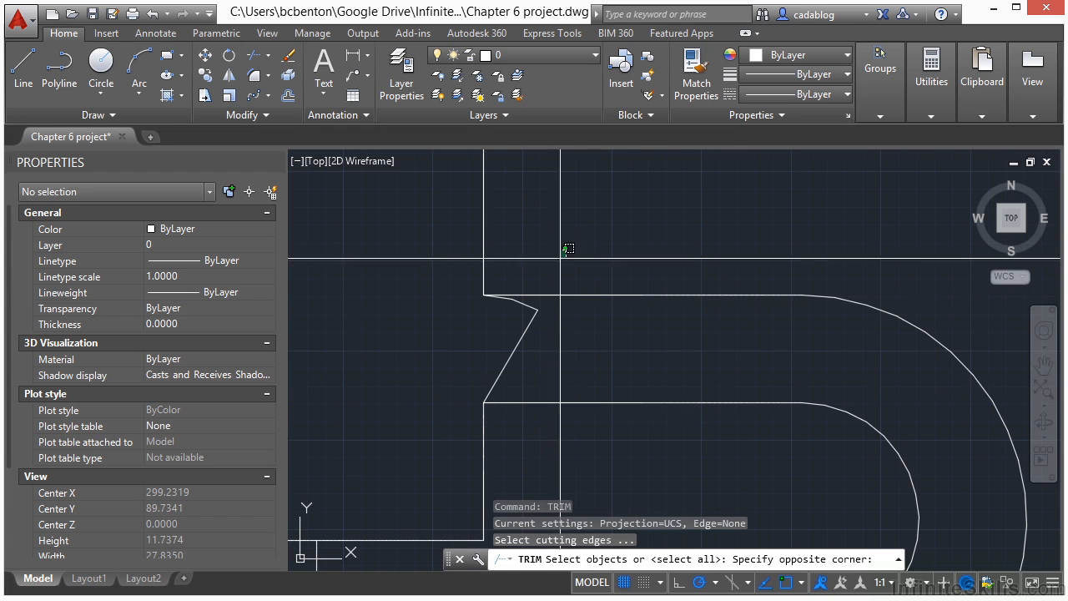
click(521, 415)
key(Escape)
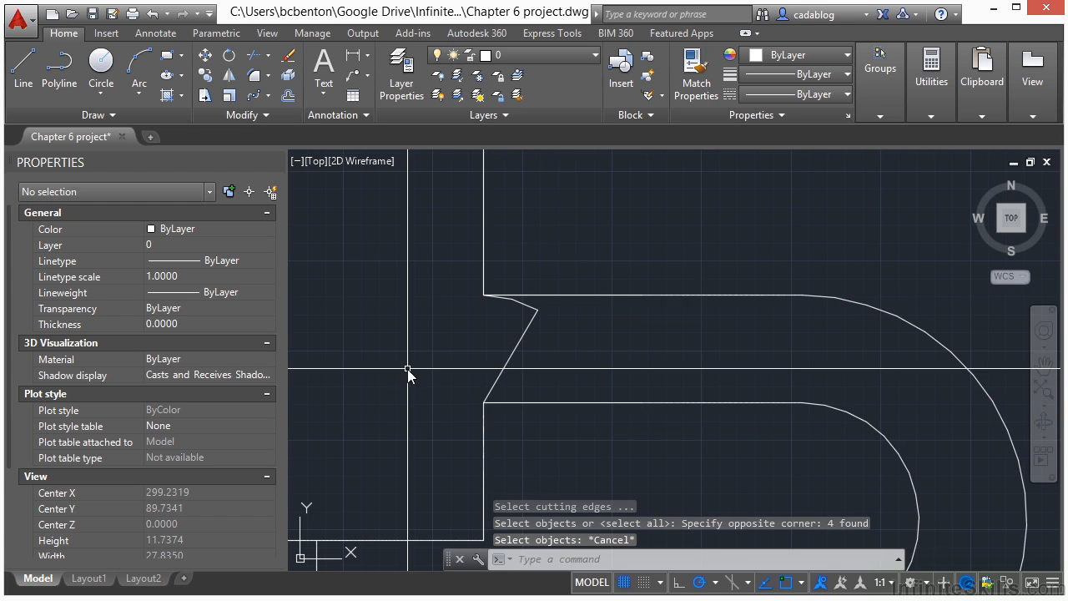
key(Return)
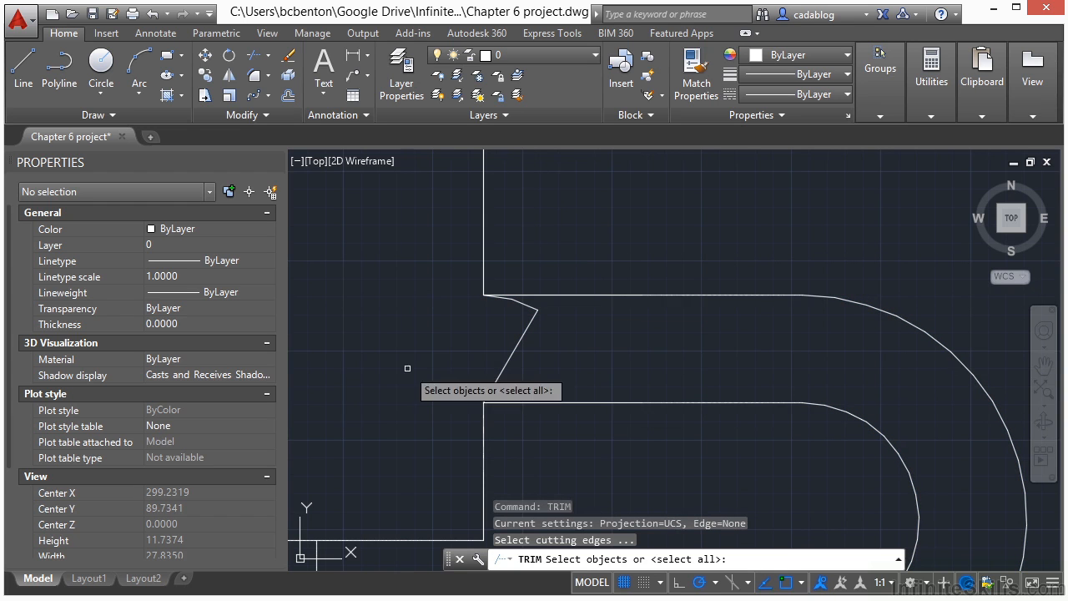
click(577, 297)
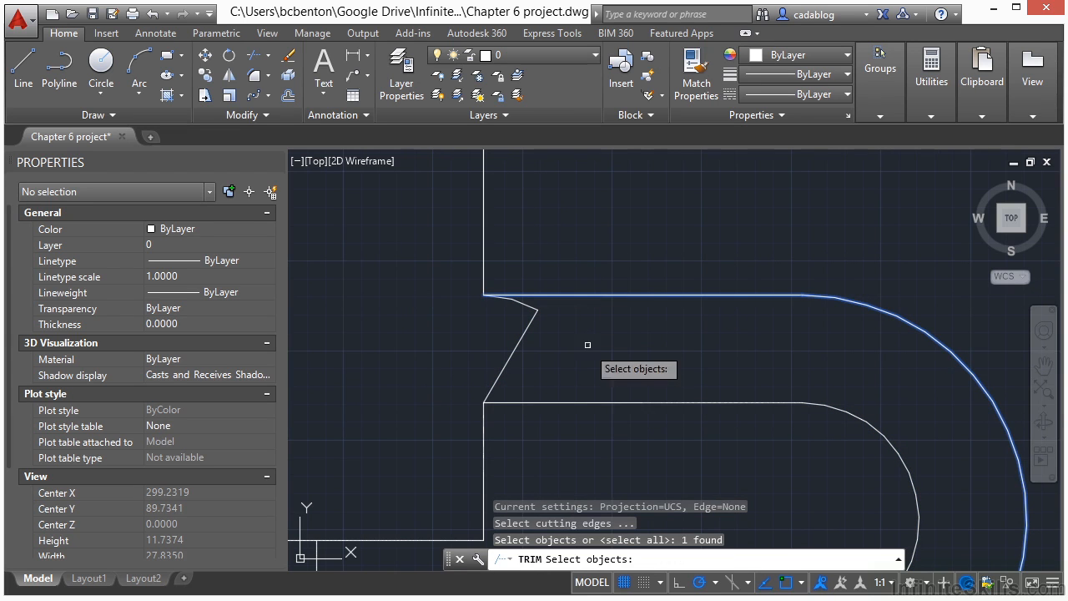
click(569, 402)
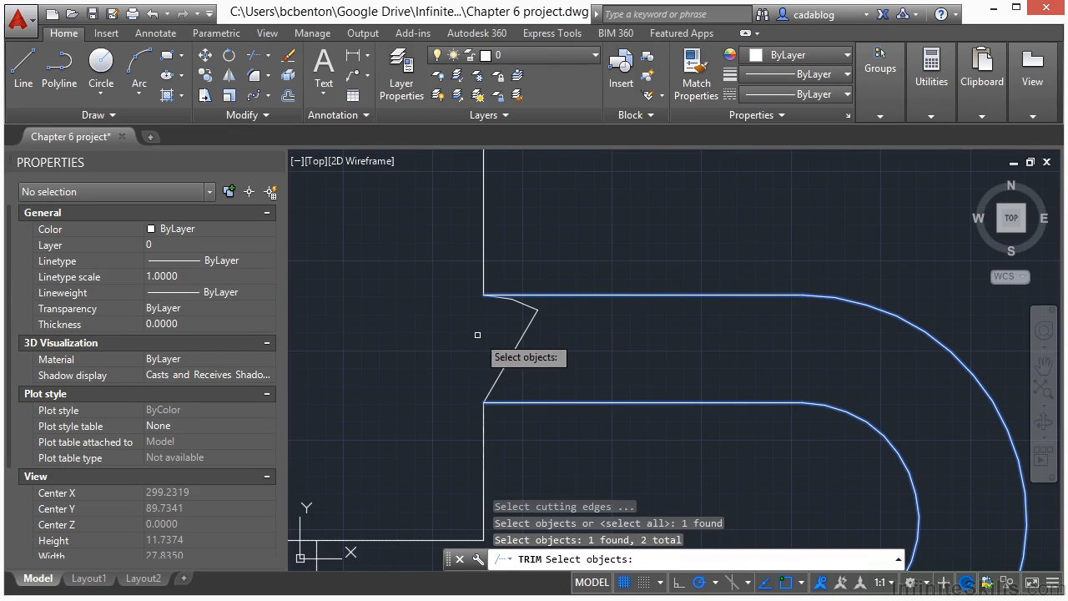
key(Escape)
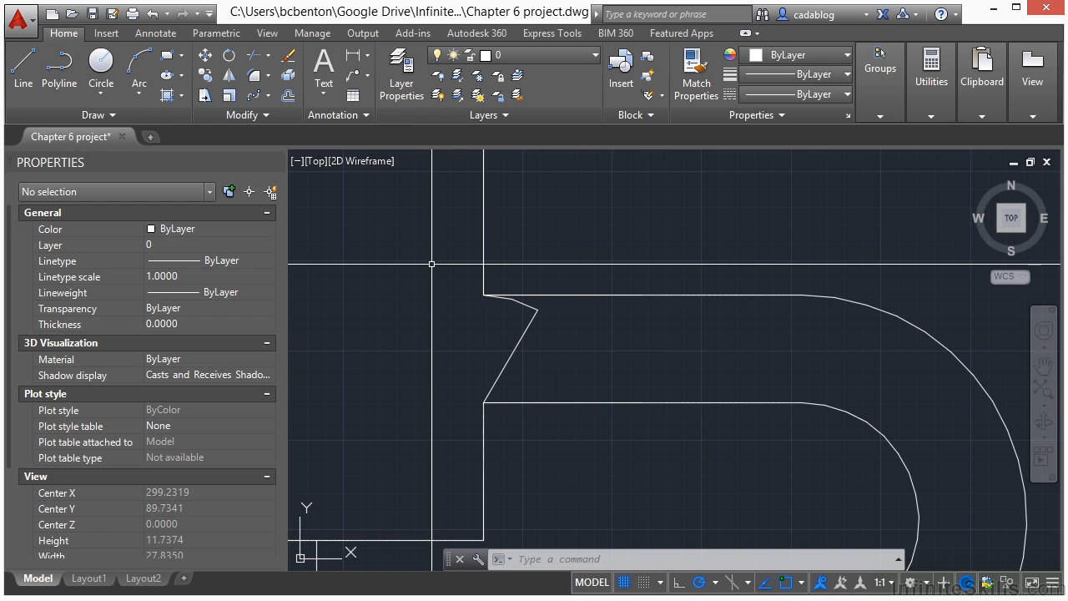
Step: Erase all ten circles inside the irregular polygon beside the rectangles
scroll(659, 263, down, 5)
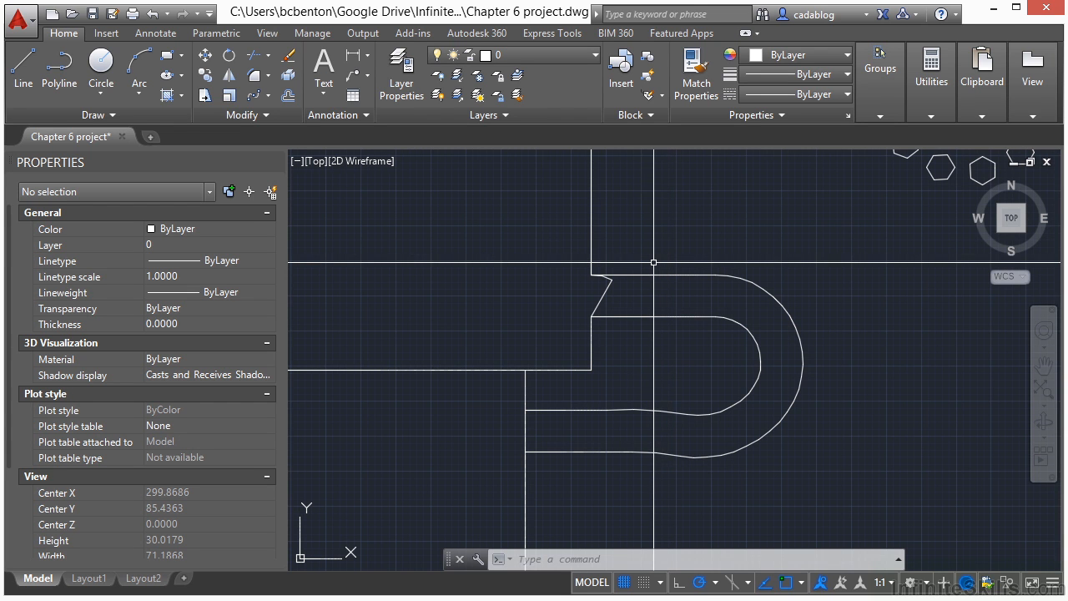
scroll(654, 268, down, 4)
mouse_move(537, 265)
middle_down()
mouse_move(651, 308)
mouse_move(674, 305)
middle_up()
middle_drag(484, 388, 498, 359)
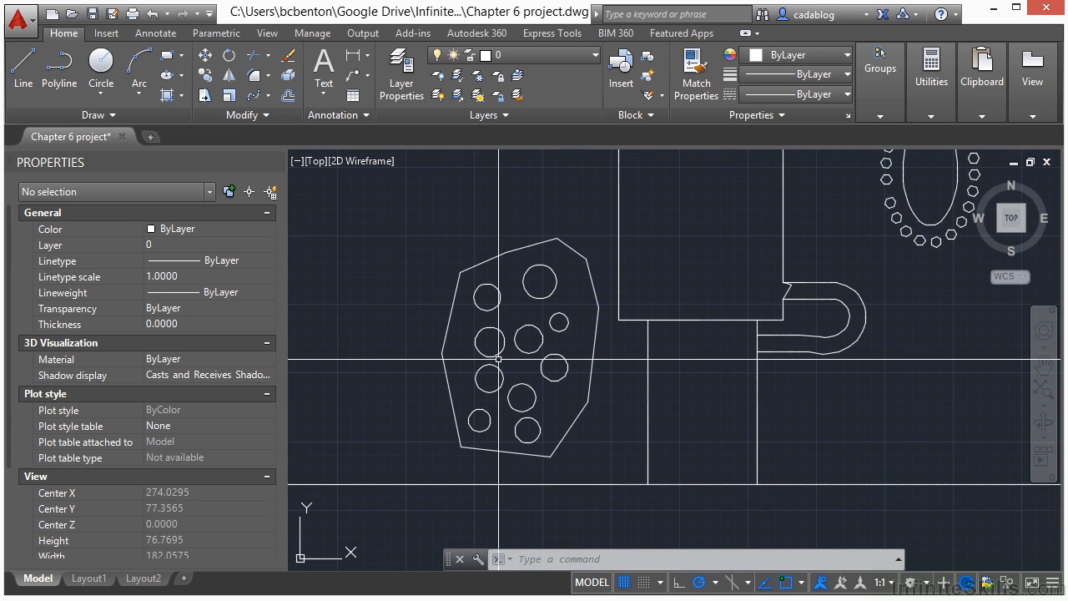
scroll(500, 359, up, 2)
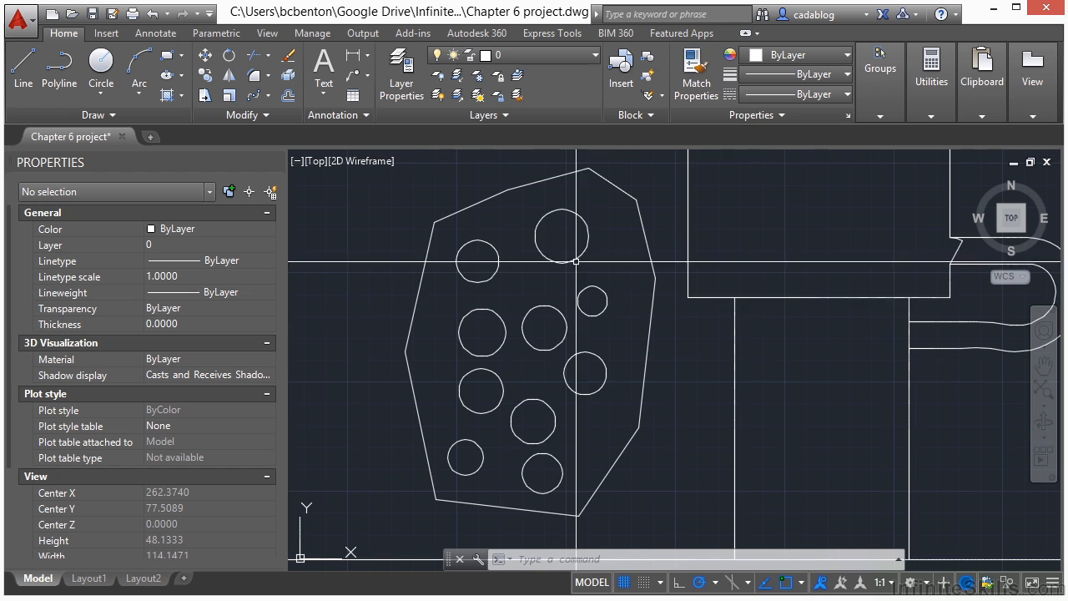
click(603, 224)
click(447, 461)
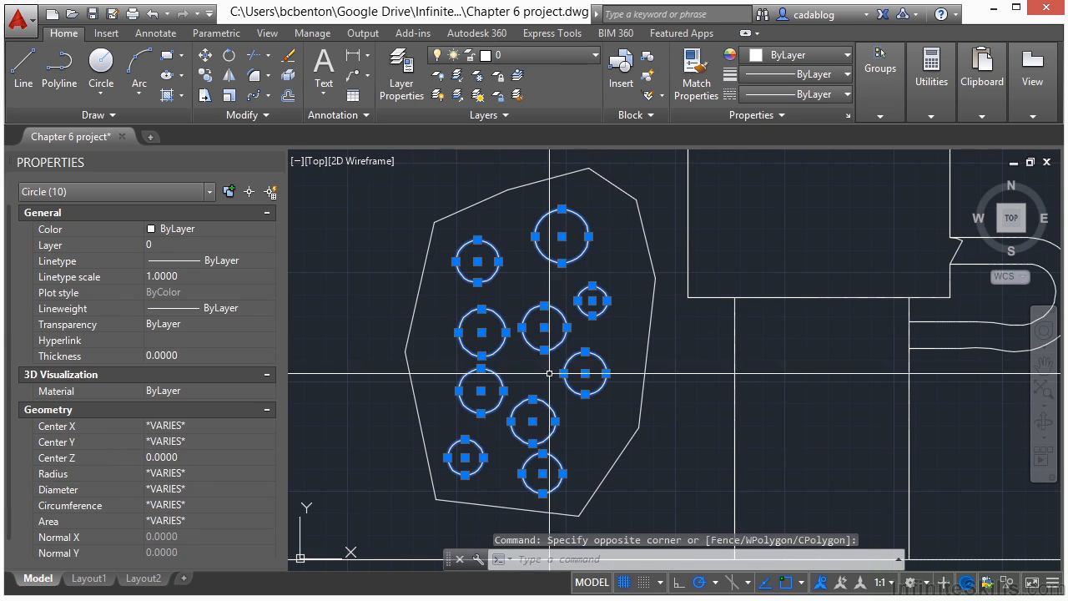
click(292, 59)
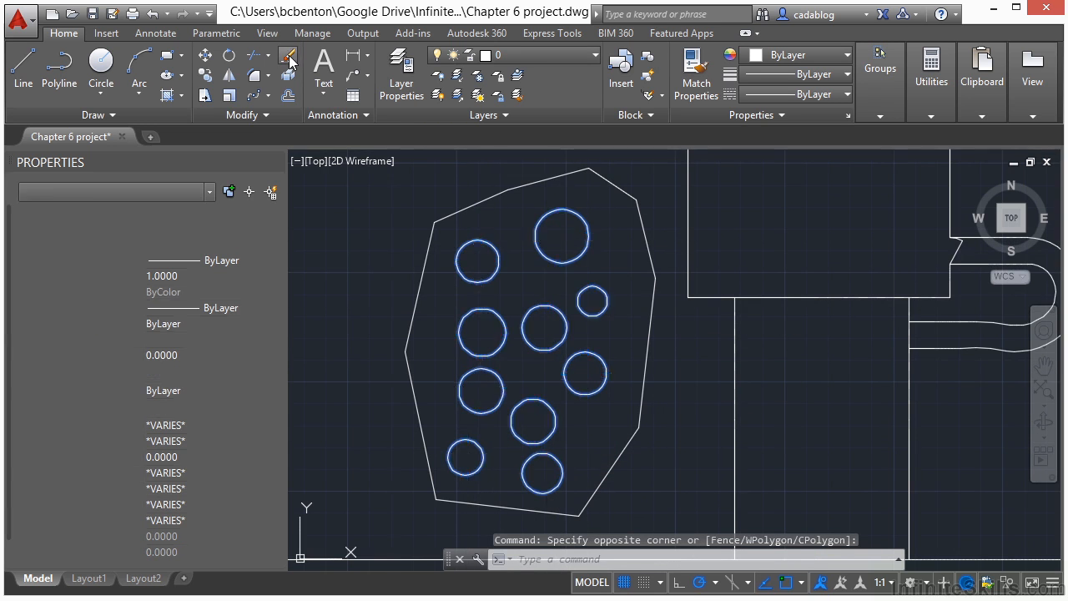
Step: Select the irregular polygon to check its object type and vertices, and clear the selection
click(485, 200)
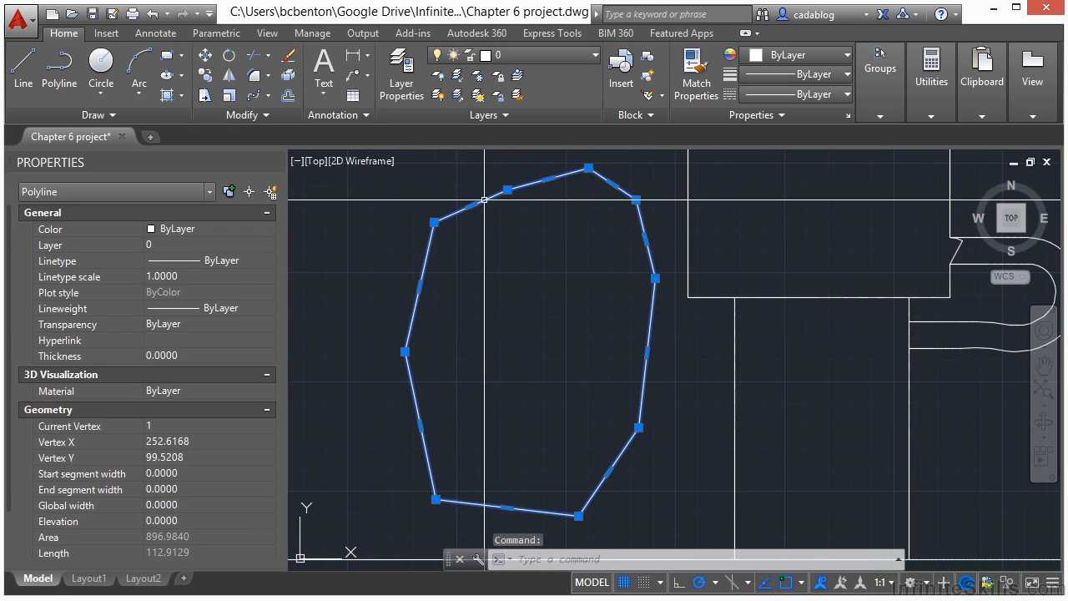
mouse_move(470, 229)
middle_down()
mouse_move(492, 275)
mouse_move(520, 275)
middle_up()
key(Escape)
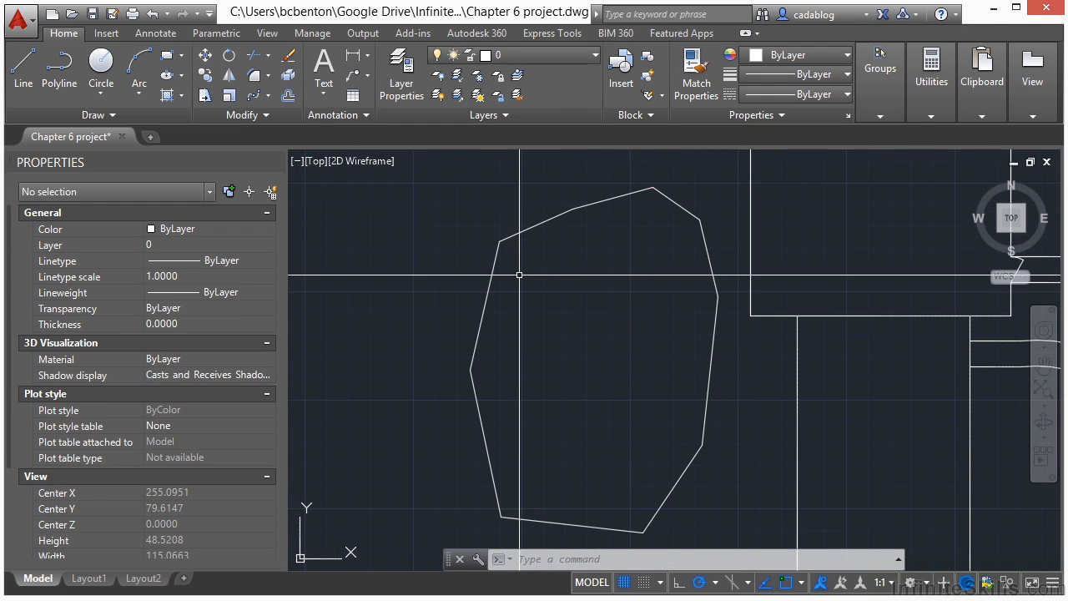
Step: Fillet the irregular polygon's upper-left corner with a radius of 10
text(f)
key(Return)
text(r)
key(Return)
text(10)
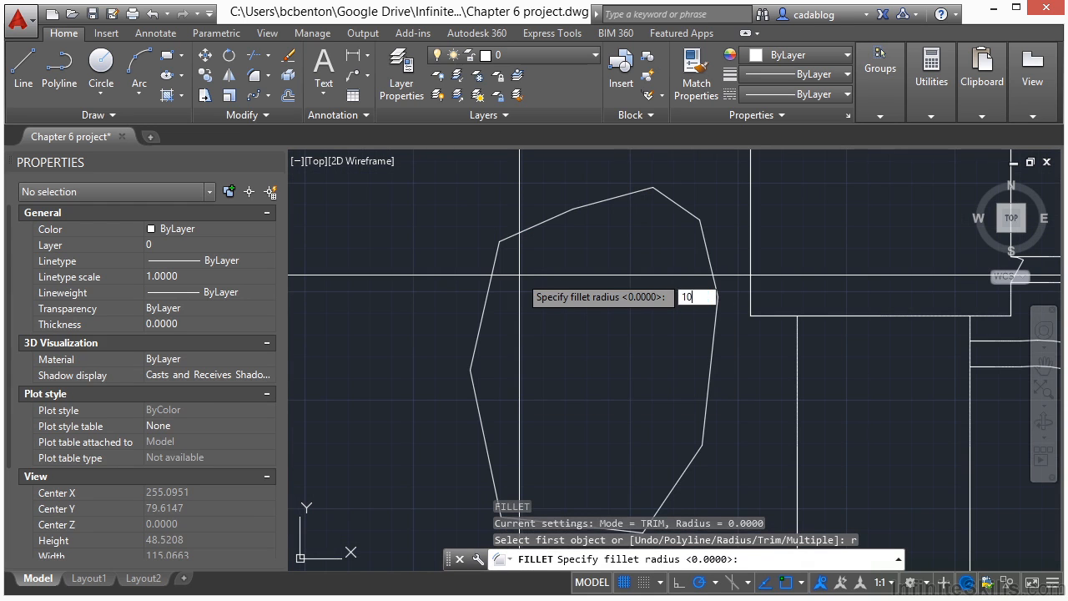
key(Return)
click(522, 232)
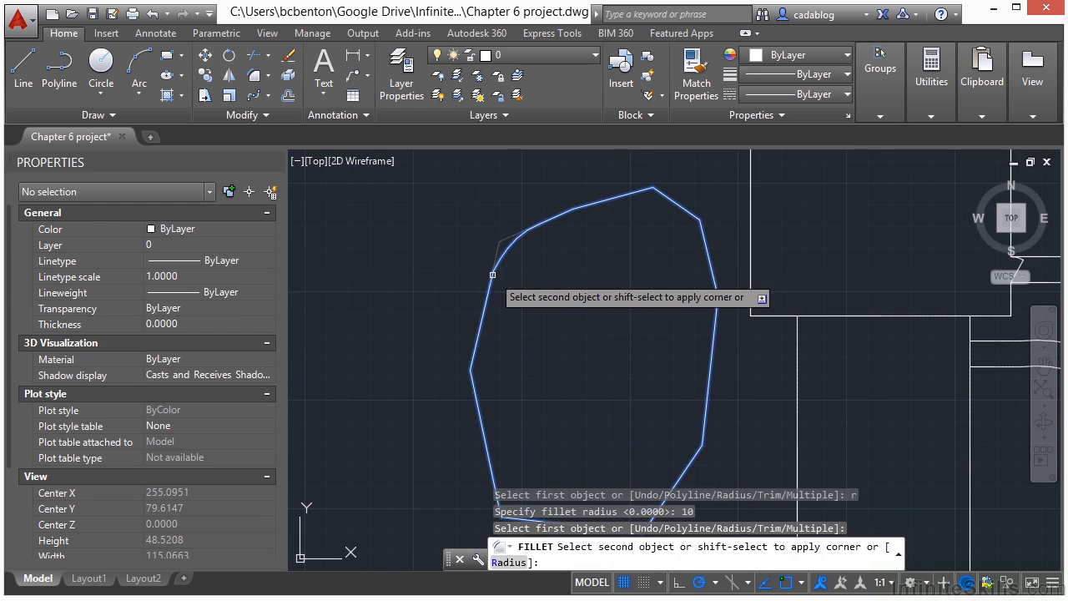
click(492, 274)
Step: Fillet the polygon's leftmost corner and its topmost corner with the same radius of 10
key(Return)
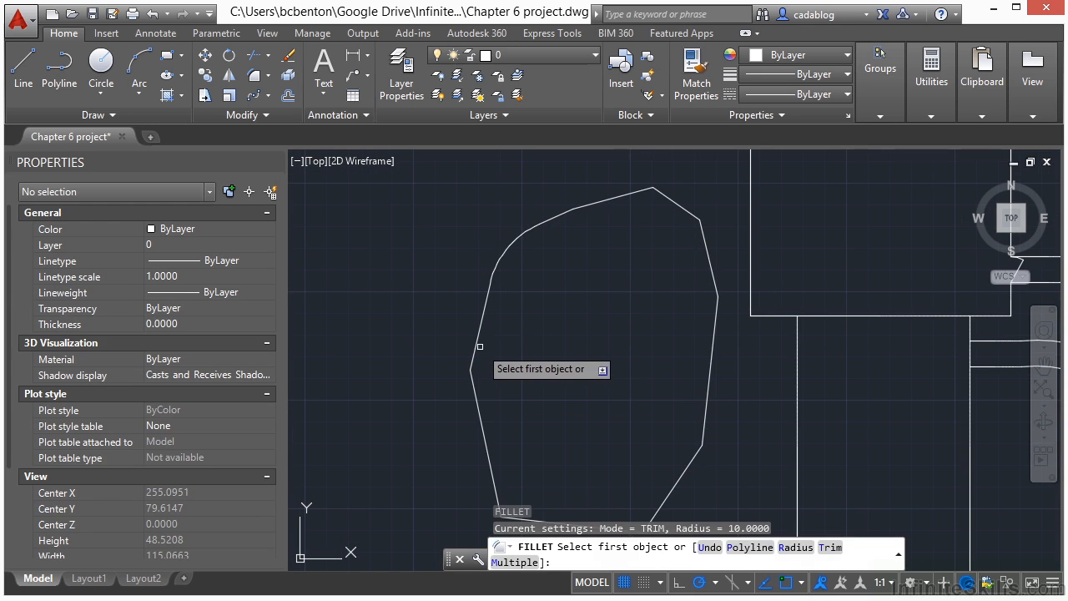
click(478, 345)
click(476, 394)
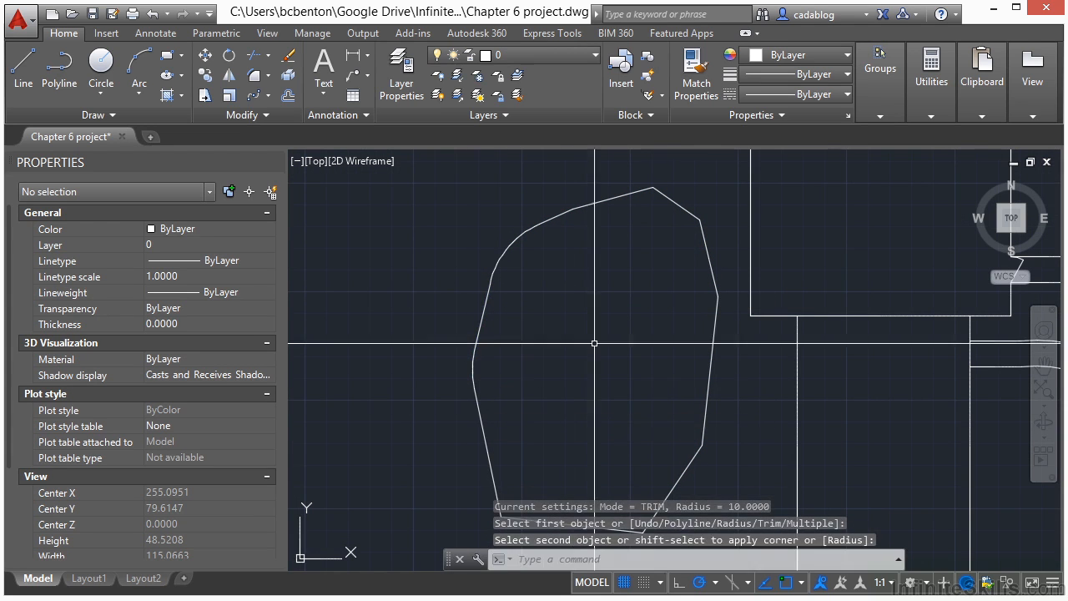
key(Return)
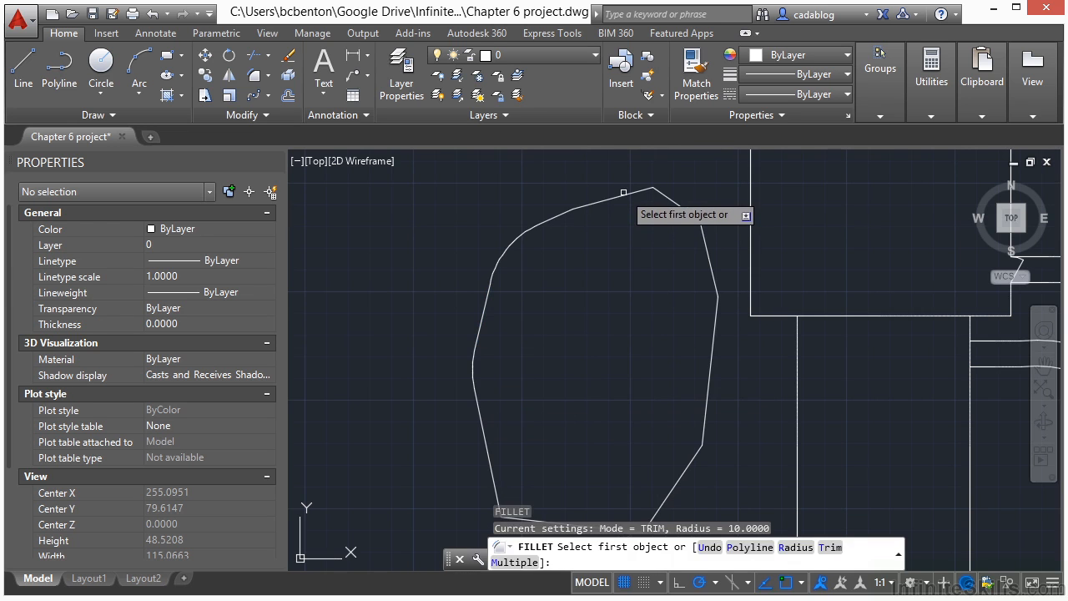
click(628, 195)
click(670, 216)
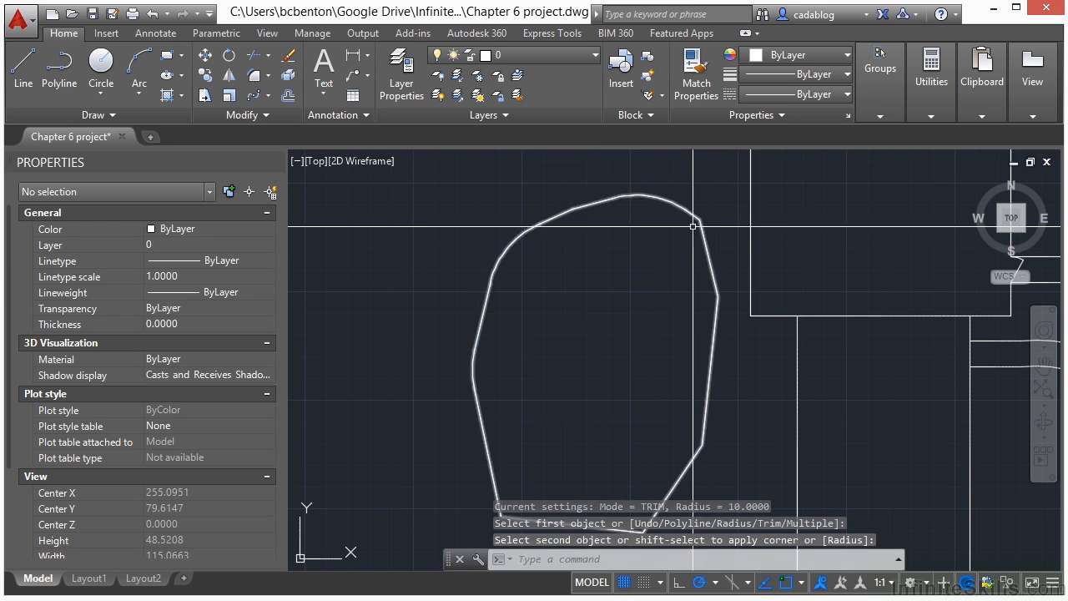
Step: Try to fillet the polygon's upper-right corner, beside the rounded top, with radius 10
key(Return)
click(691, 218)
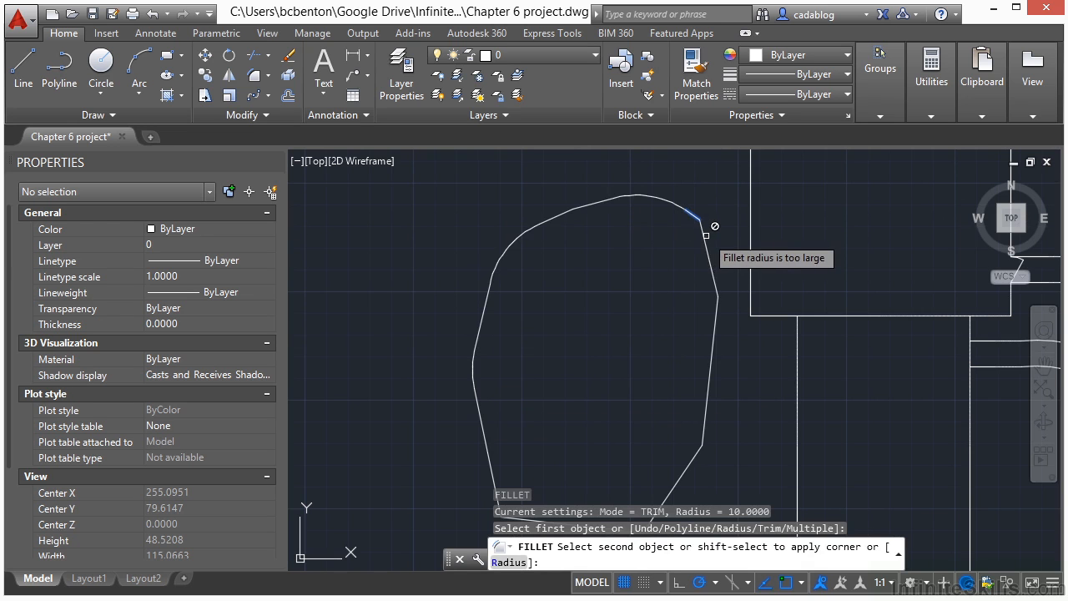
scroll(706, 235, up, 5)
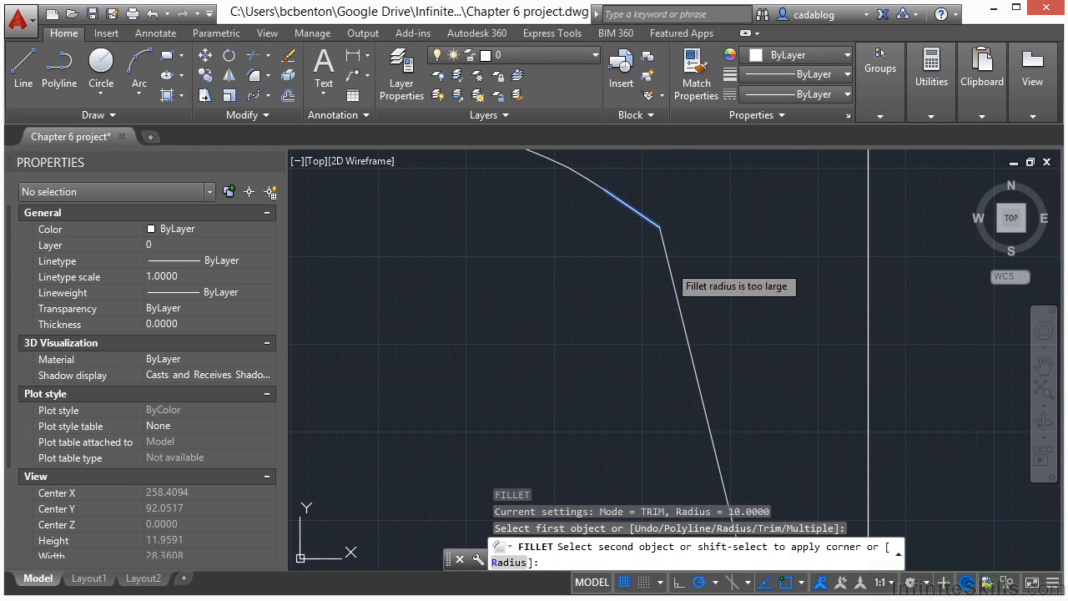
click(668, 268)
Step: Fillet the polygon's rightmost corner and its lower-right corner with radius 10
key(Return)
click(670, 270)
scroll(669, 270, down, 2)
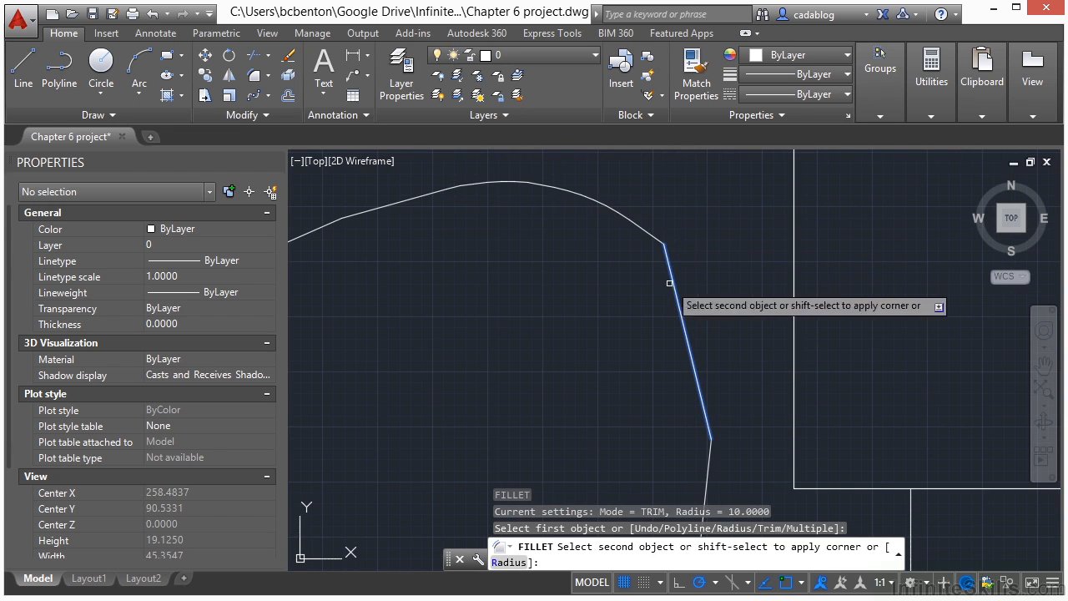
scroll(713, 417, down, 2)
middle_drag(714, 386, 710, 178)
key(Return)
click(690, 368)
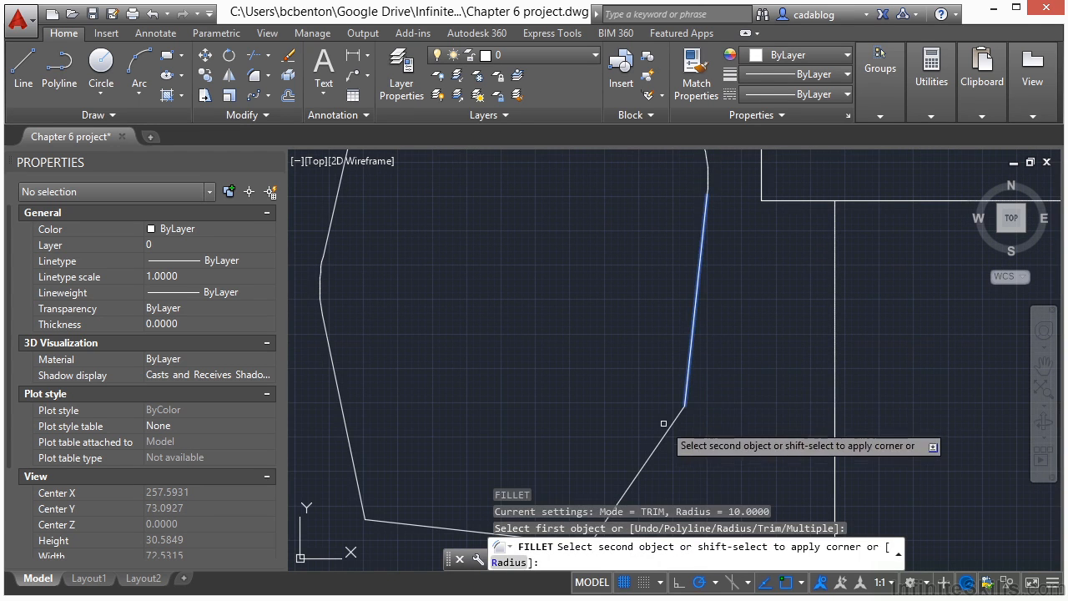
click(665, 433)
Step: Fillet the two corners at the ends of the polygon's bottom edge with radius 10
scroll(644, 393, down, 3)
scroll(651, 318, up, 3)
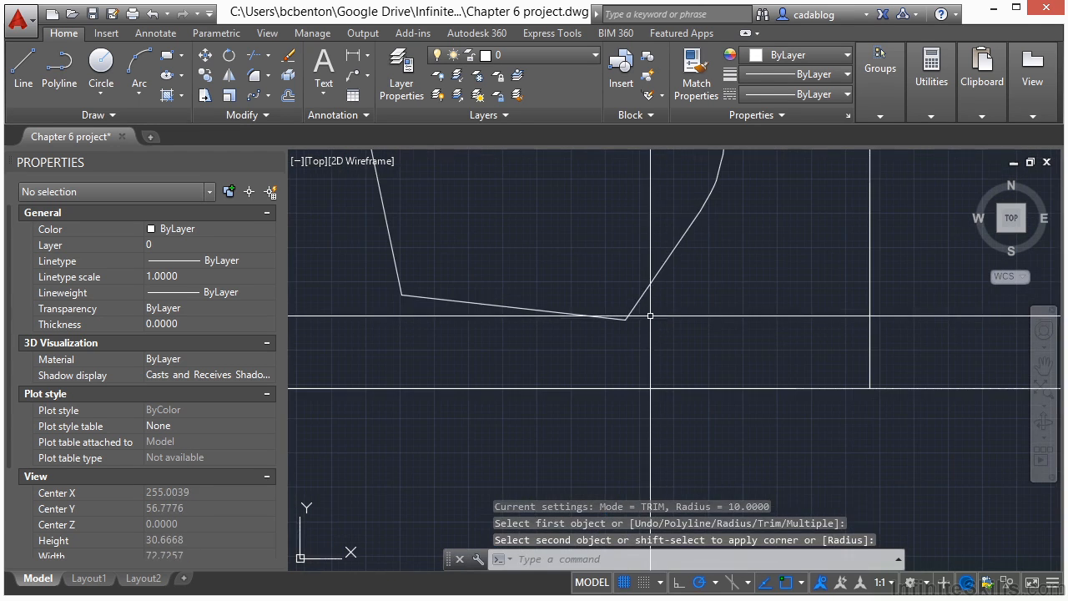
key(Return)
click(634, 309)
click(501, 303)
key(Return)
click(456, 302)
click(398, 272)
Step: Try a radius 1 fillet on the polygon's remaining sharp upper-right corner, and undo that fillet
middle_drag(554, 238, 584, 421)
scroll(376, 241, up, 3)
scroll(450, 275, down, 3)
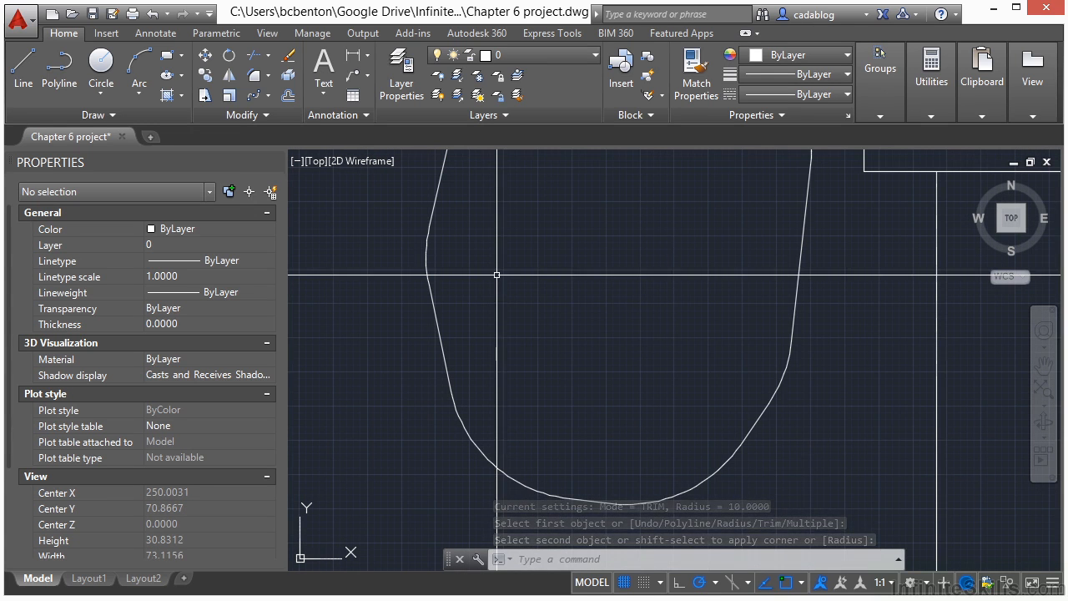
key(Return)
text(r)
key(Return)
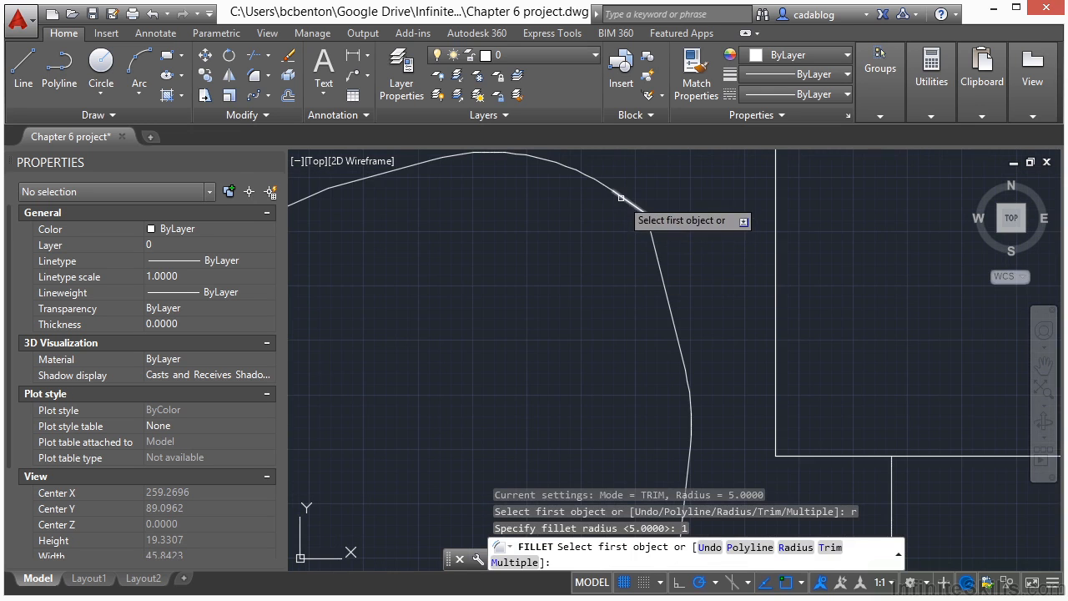
click(621, 198)
click(655, 233)
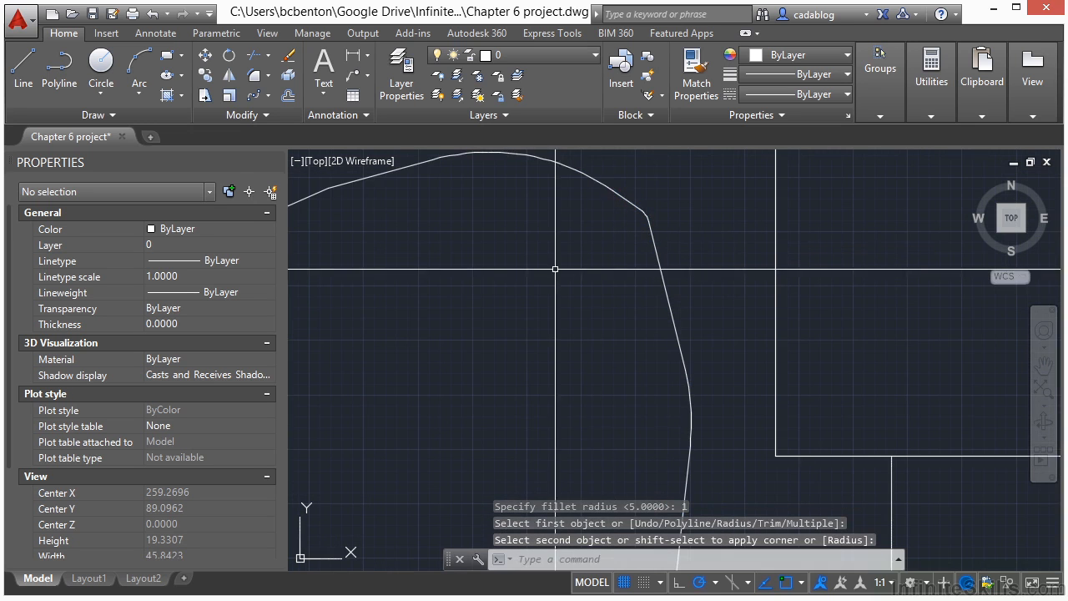
scroll(620, 232, up, 5)
scroll(634, 225, down, 12)
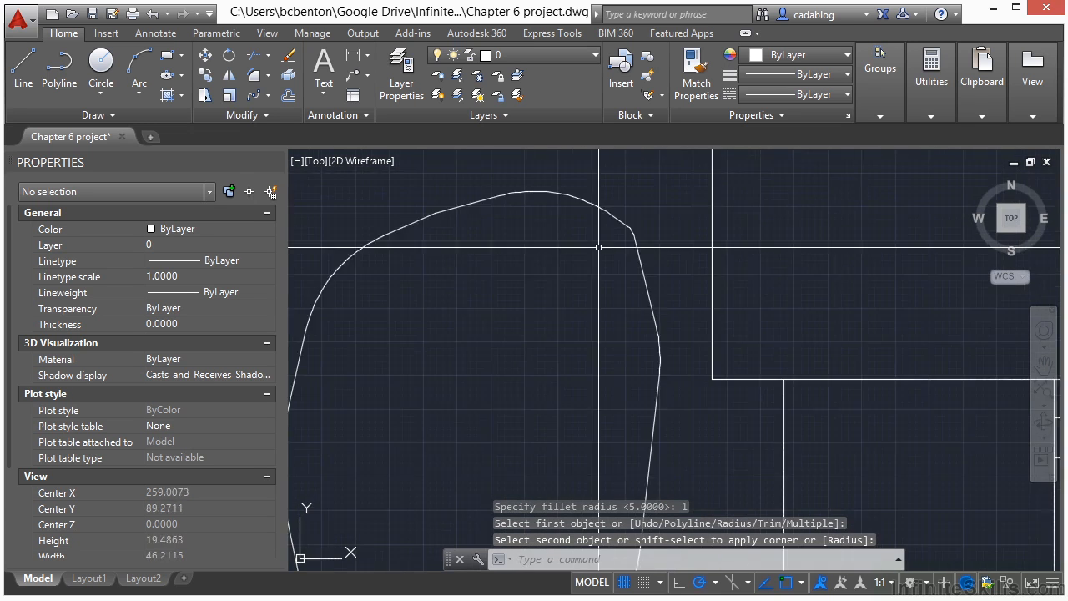
scroll(626, 231, up, 6)
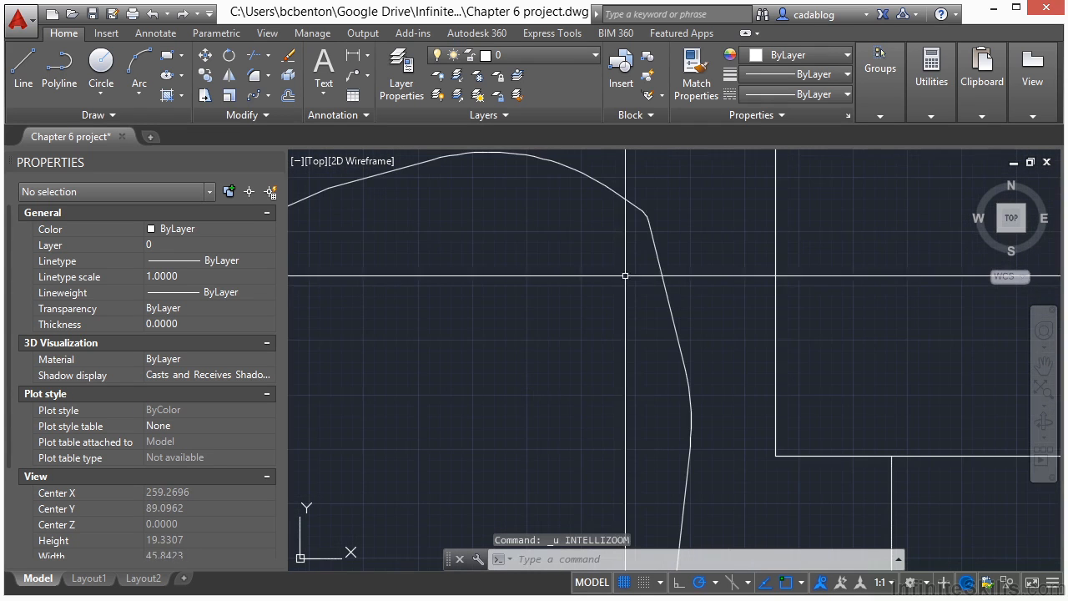
key(ctrl+z)
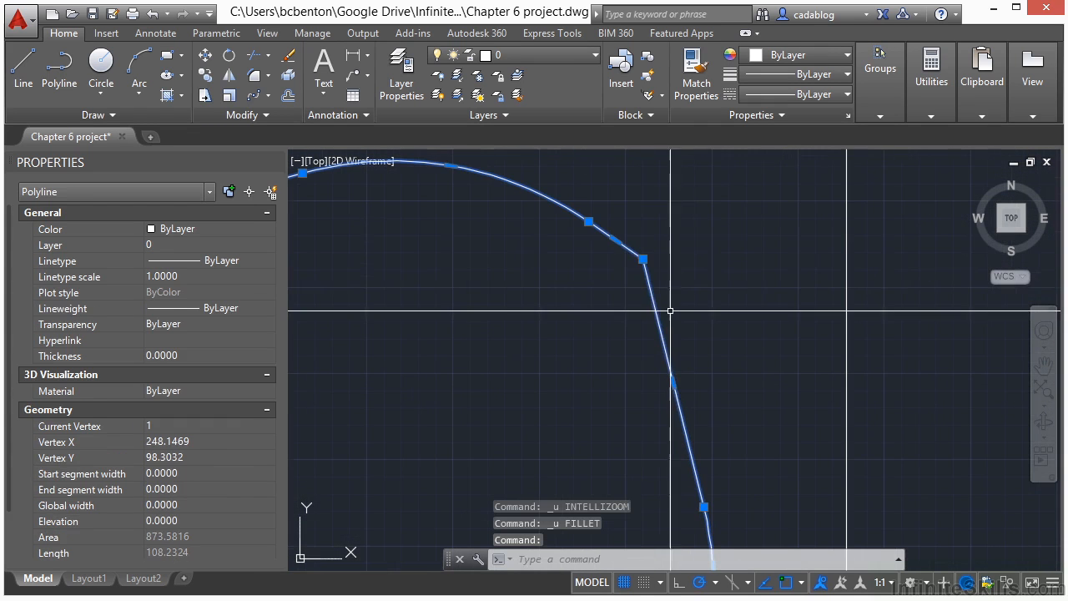
Step: Stretch the polygon's sharp upper-right vertex down to just outside the straight line between its two neighbouring vertices
click(642, 259)
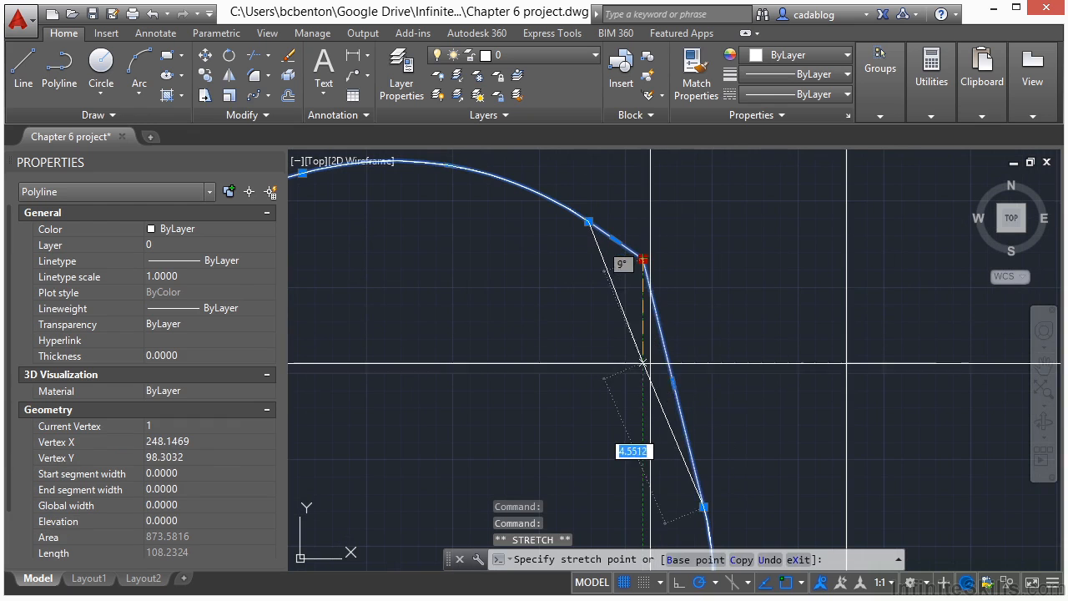
scroll(668, 357, up, 4)
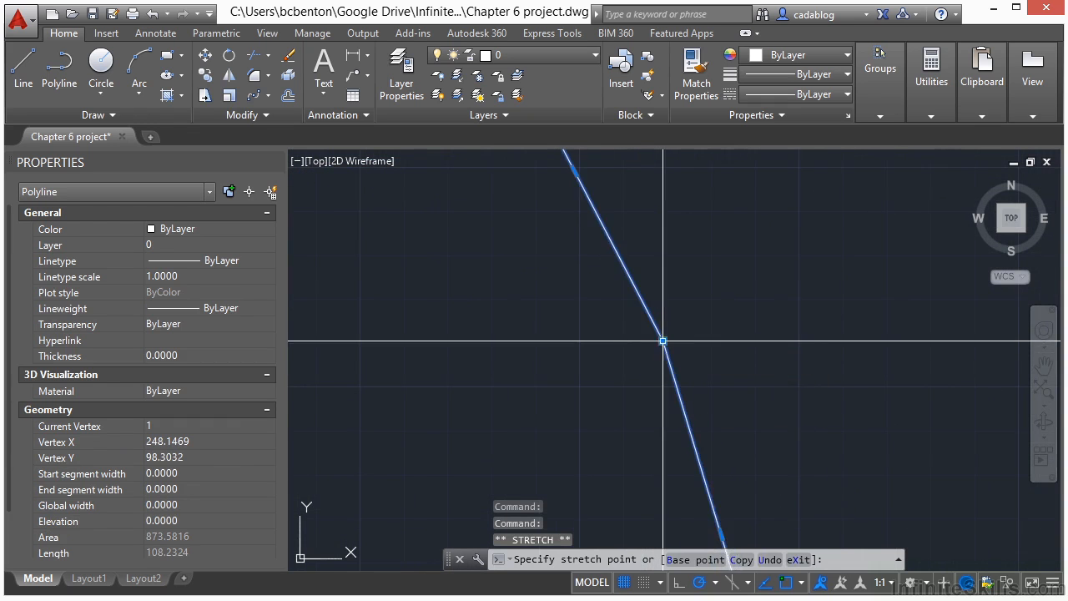
click(702, 309)
key(Escape)
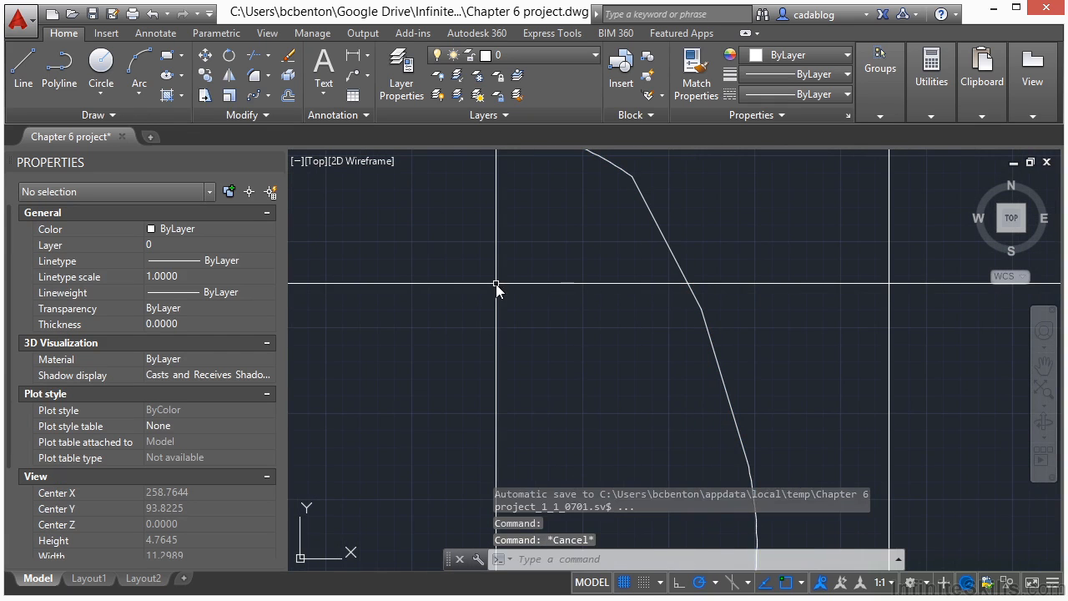
Step: Fillet the corner at the stretched upper-right vertex with a radius of 10
text(f)
key(Return)
text(r)
key(Return)
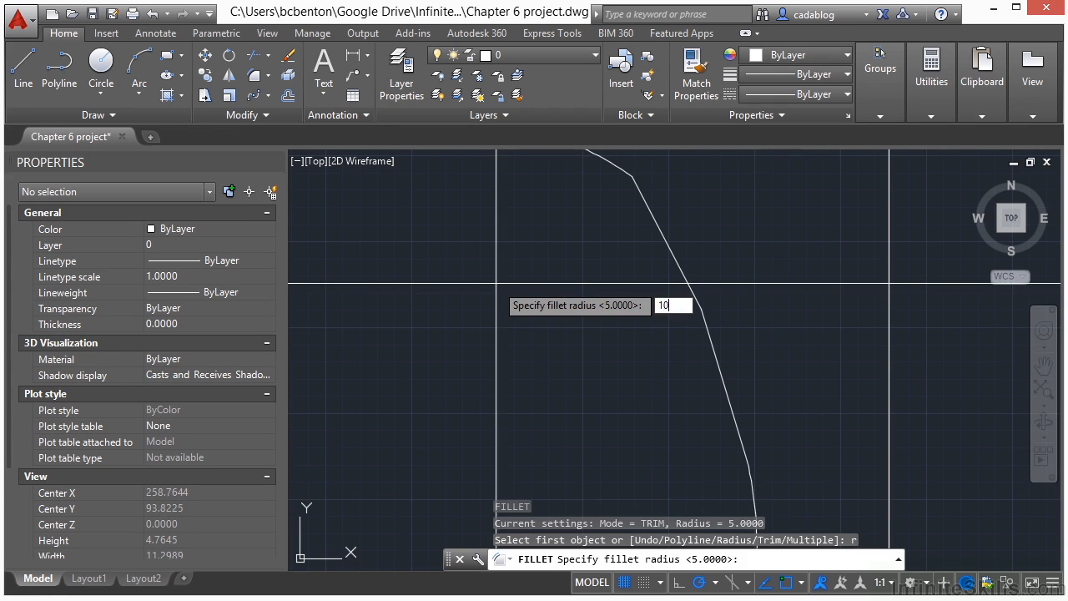
key(Return)
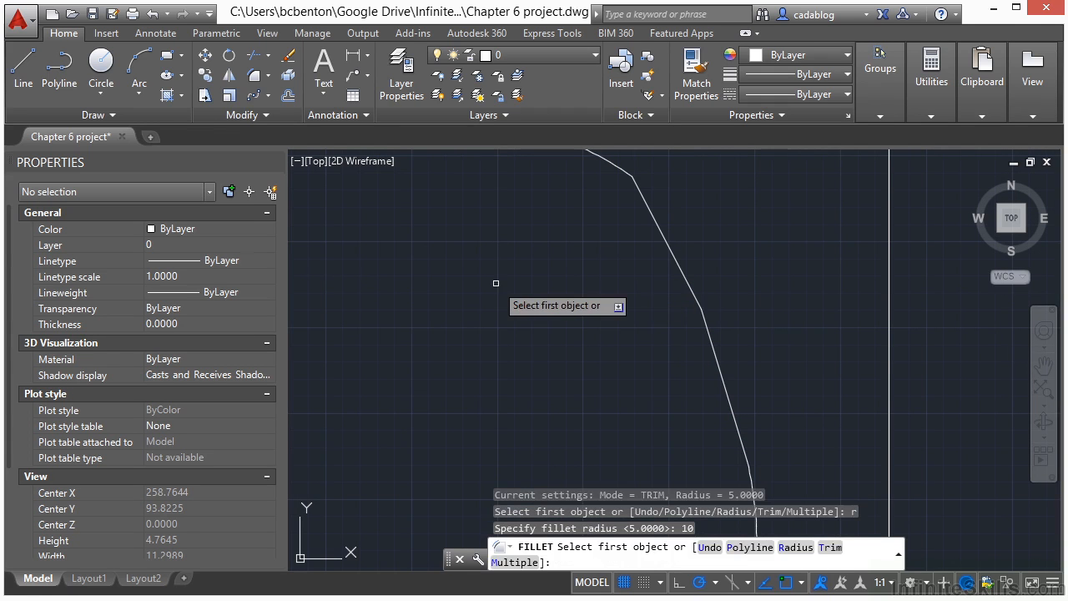
click(693, 292)
scroll(752, 368, down, 2)
scroll(761, 330, down, 2)
scroll(692, 254, up, 6)
Step: Try to fillet the top arc with the straight segment at its sharp right end, using radius 10
key(Return)
click(718, 286)
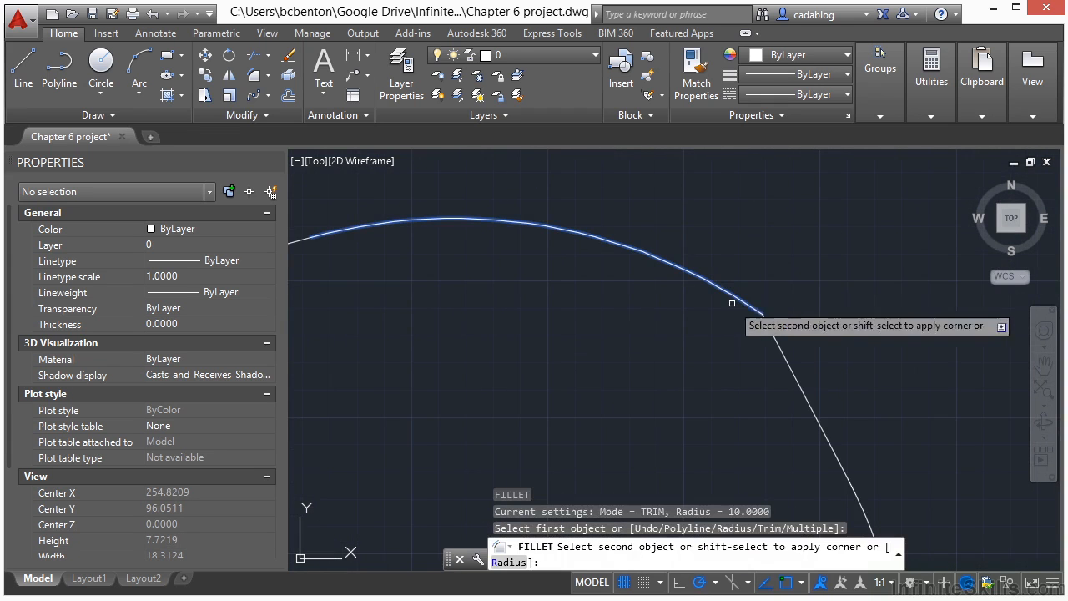
click(737, 317)
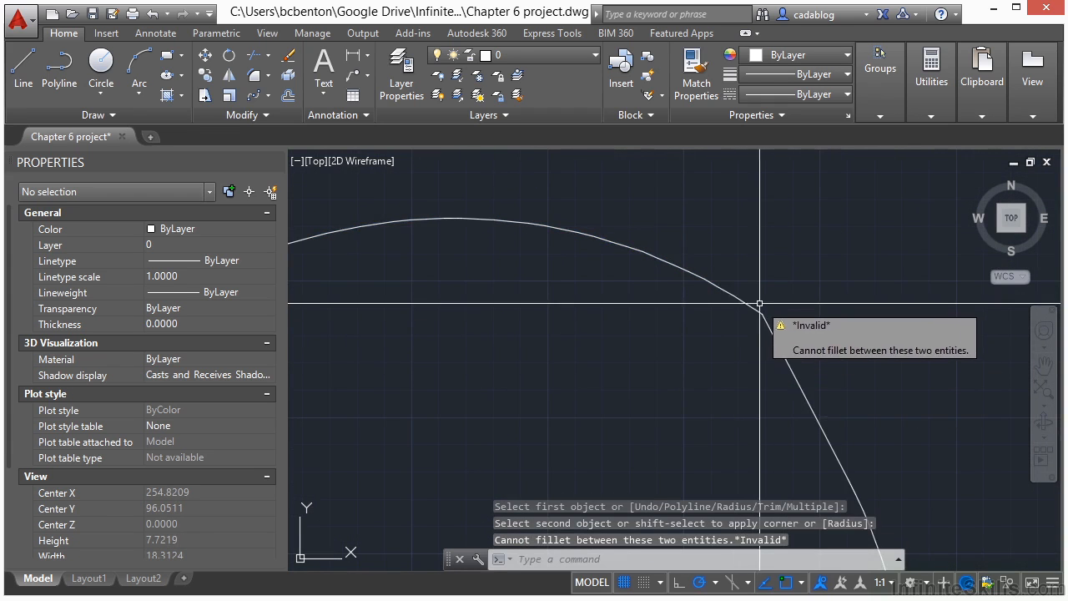
Step: Stretch the vertex at the top arc's right end slightly inward to smooth the outline
click(758, 310)
click(762, 314)
click(735, 332)
key(Escape)
Step: Offset the rounded outline inward by a distance of 1
scroll(676, 318, down, 5)
middle_drag(676, 319, 632, 169)
scroll(593, 211, down, 2)
middle_drag(594, 212, 592, 276)
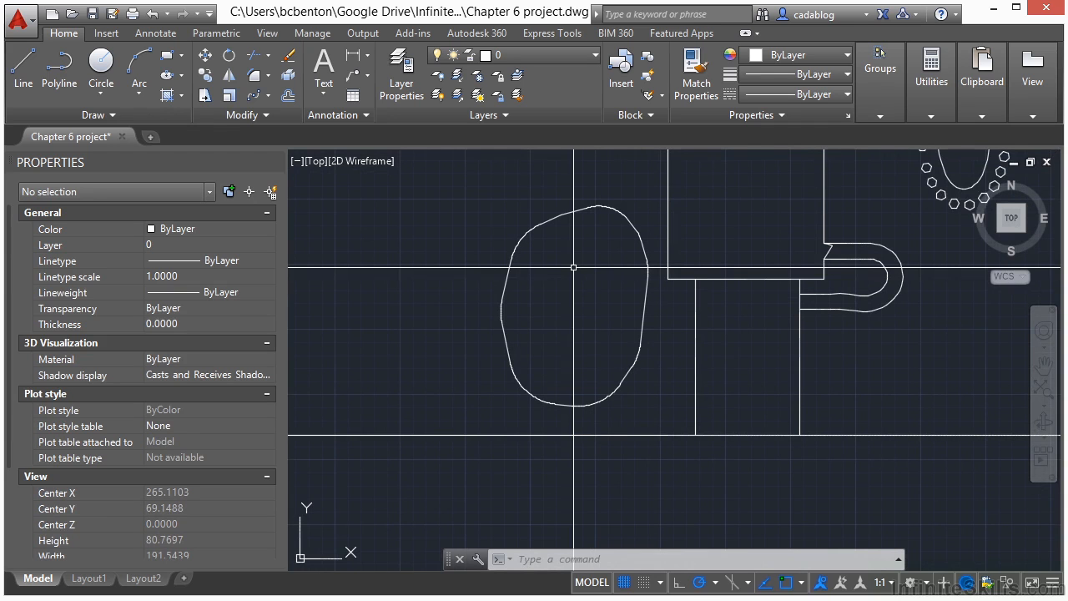
key(Return)
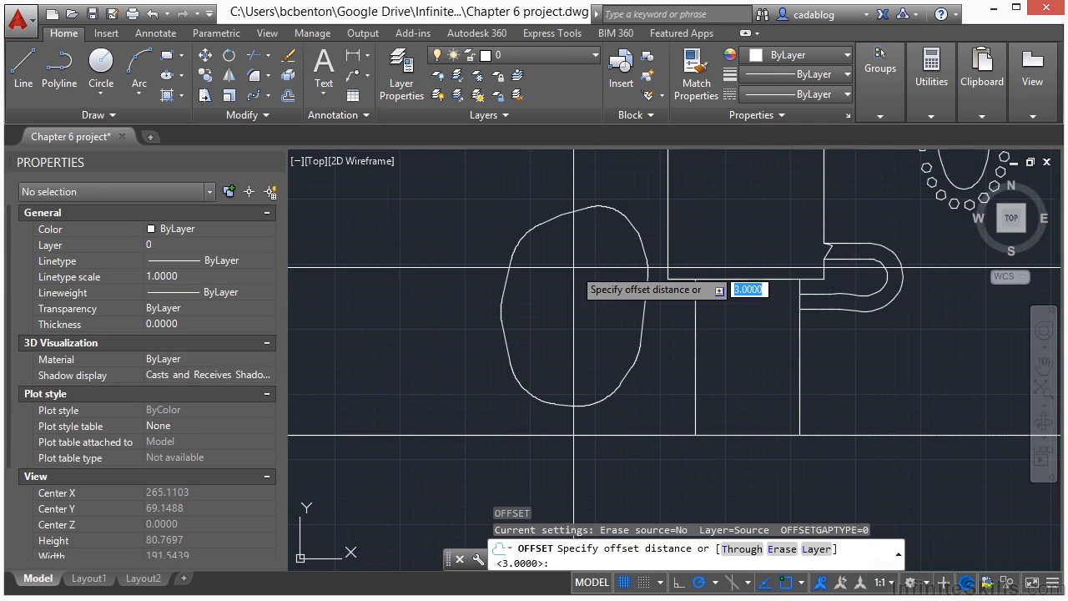
key(Return)
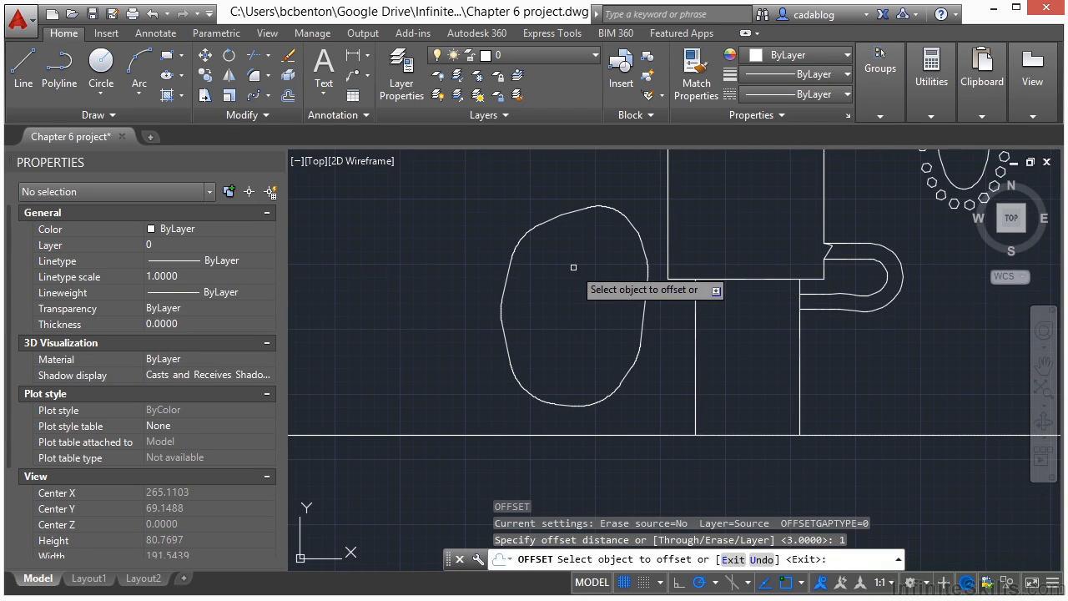
click(556, 217)
click(569, 241)
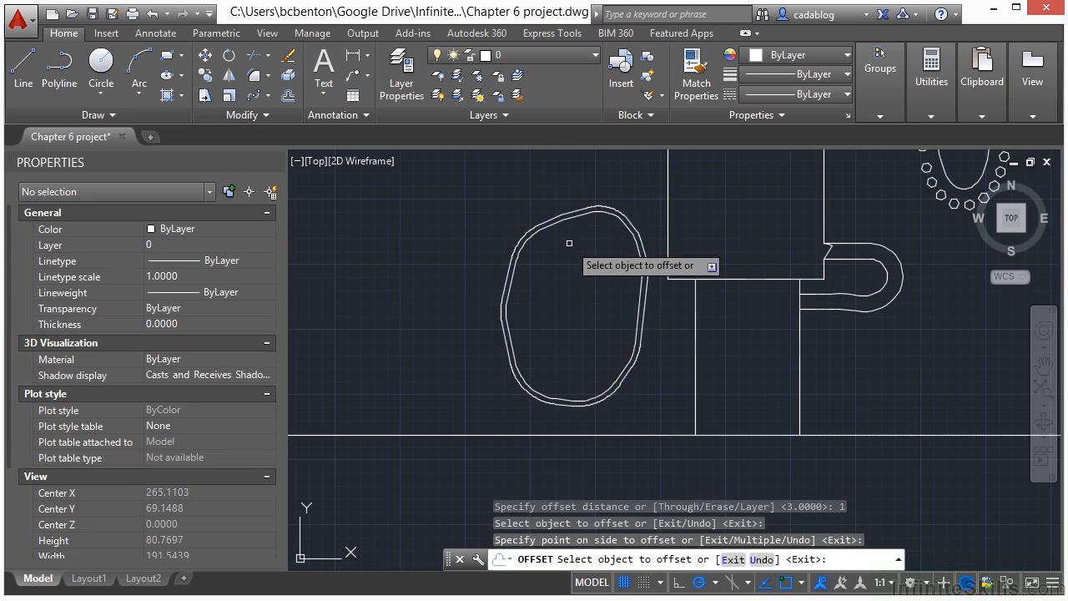
key(Return)
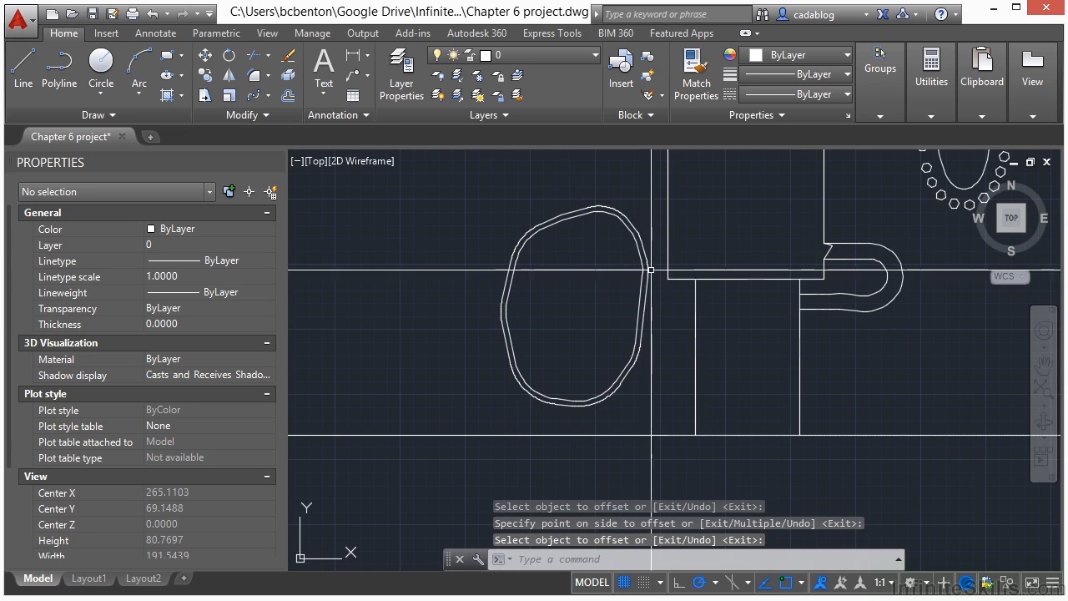
Step: Draw a circle of radius 2 inside the upper-left part of the offset outline
text(c)
key(Return)
scroll(549, 260, up, 4)
click(563, 253)
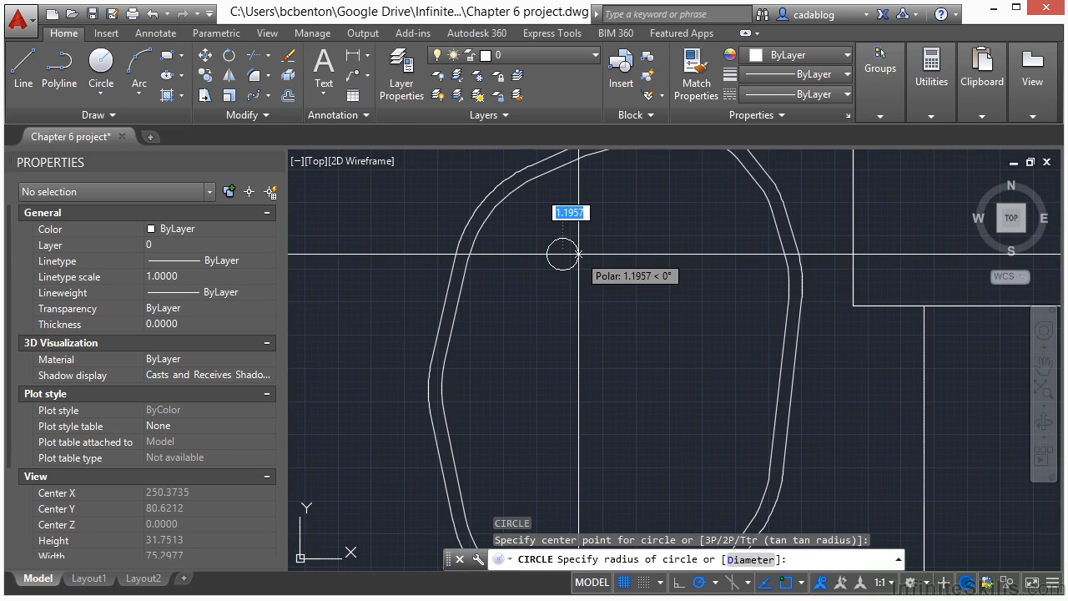
text(2)
key(Return)
scroll(553, 241, up, 3)
key(Escape)
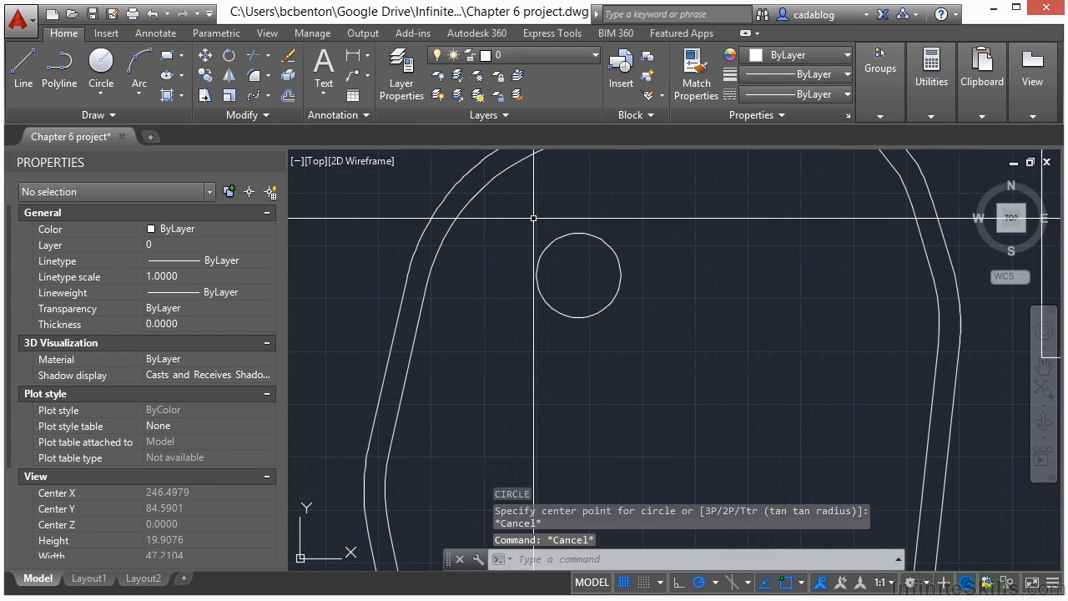
Step: Draw a concentric circle of radius 4 around the radius 2 circle
key(Return)
text(cen)
key(Return)
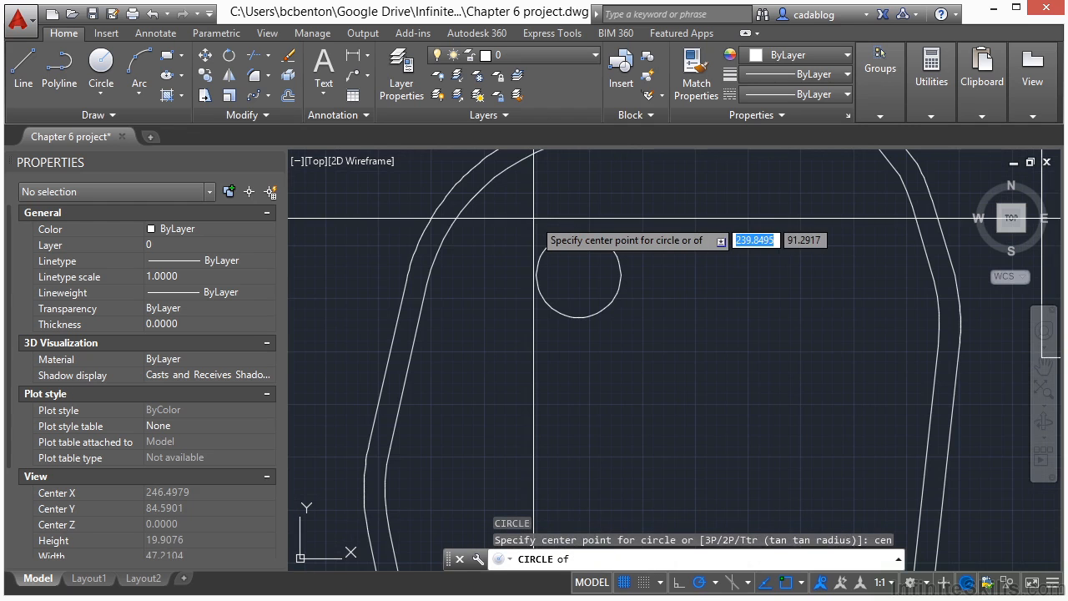
click(566, 253)
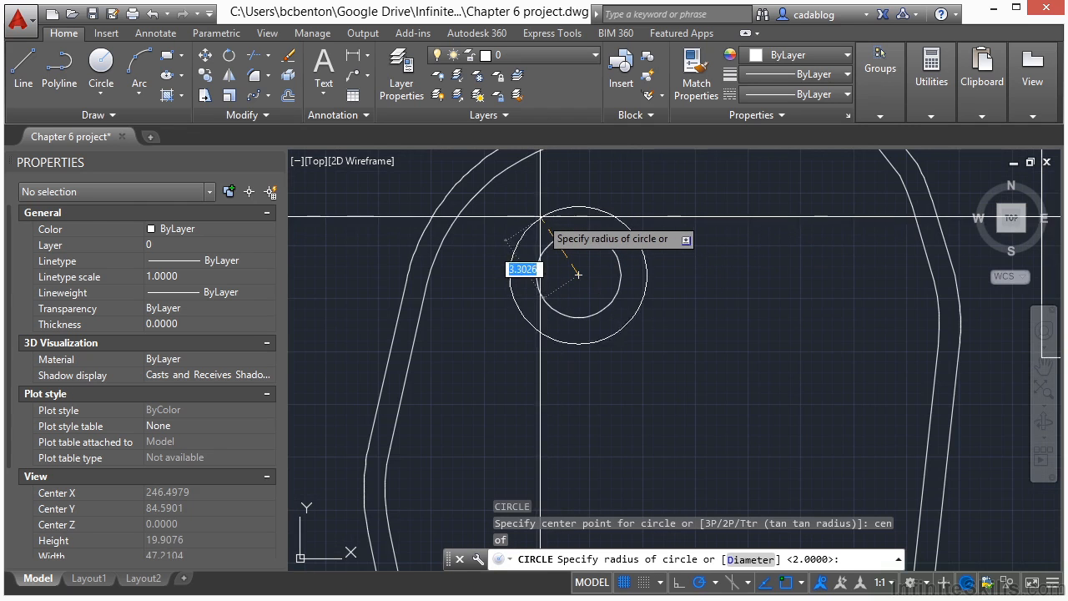
text(4)
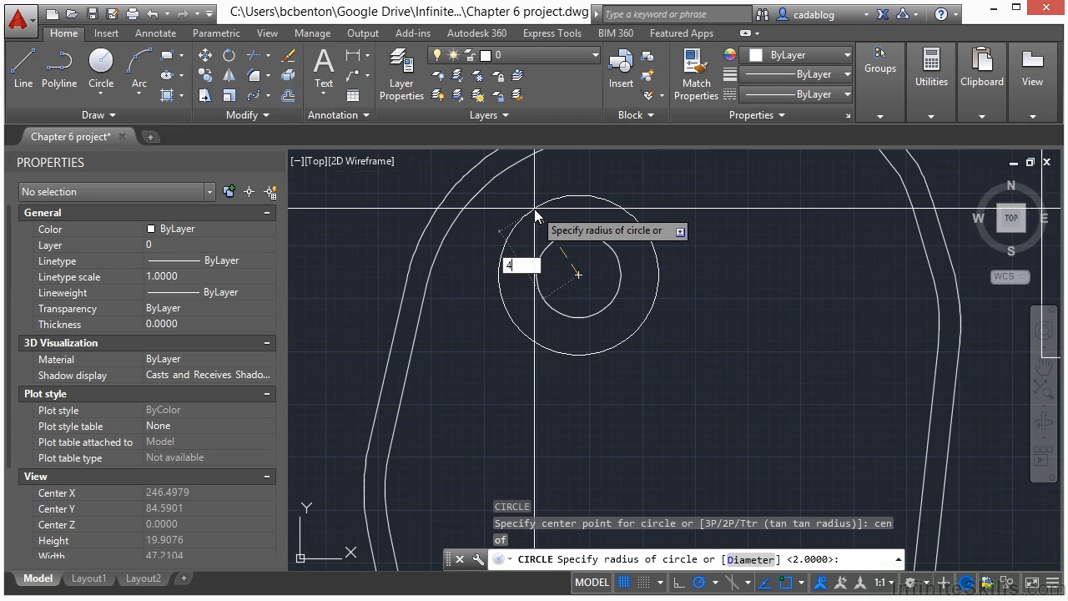
key(Return)
Step: Draw a circle of radius 0.5 centred on the upper-left edge of the radius 4 circle, using the nearest snap
text(c)
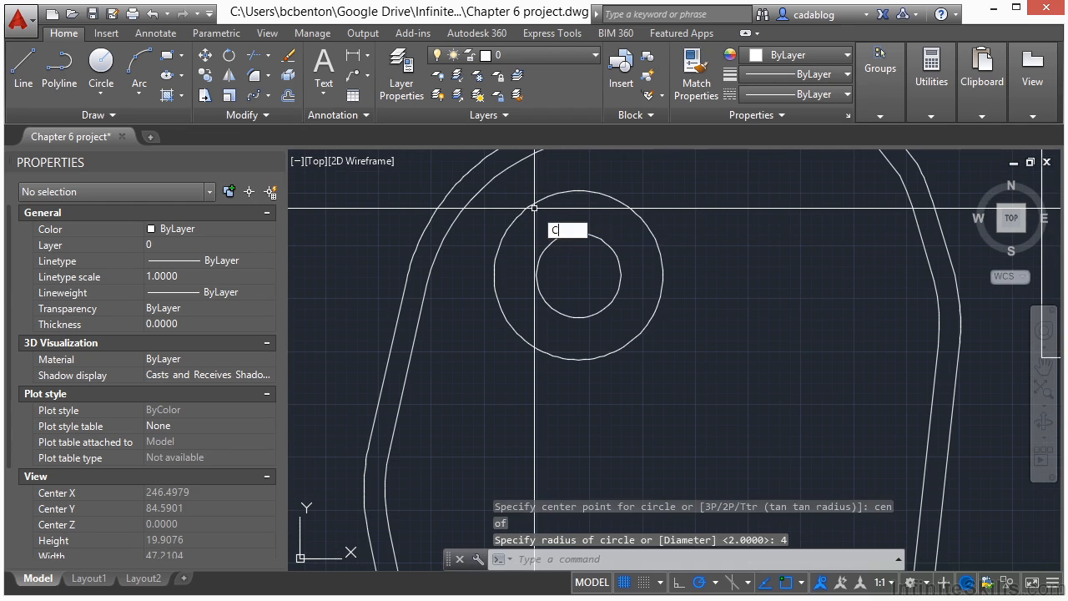
key(Return)
text(nea)
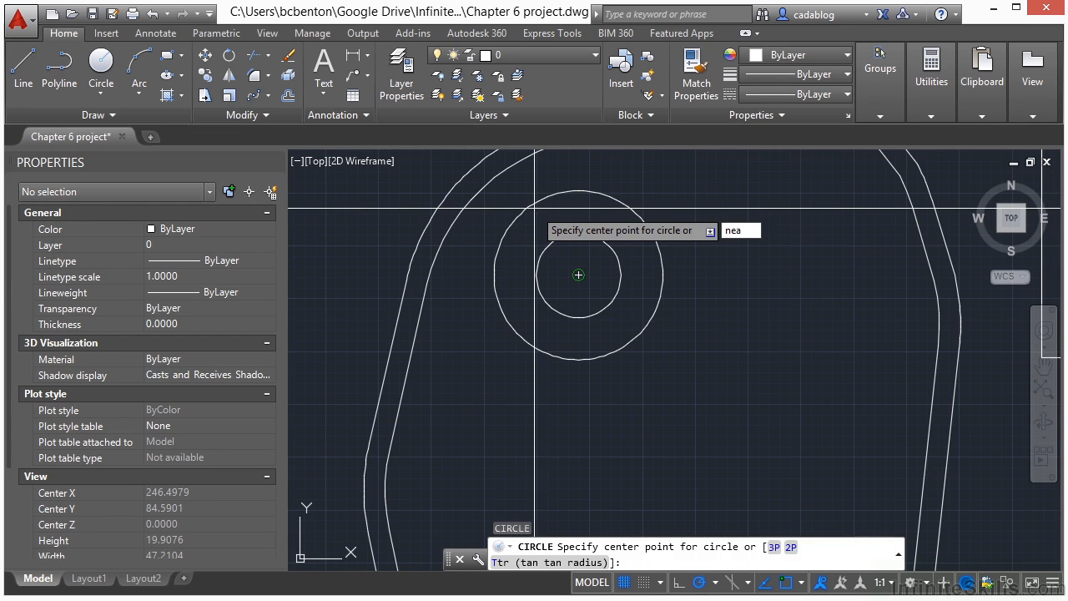
key(Return)
click(516, 219)
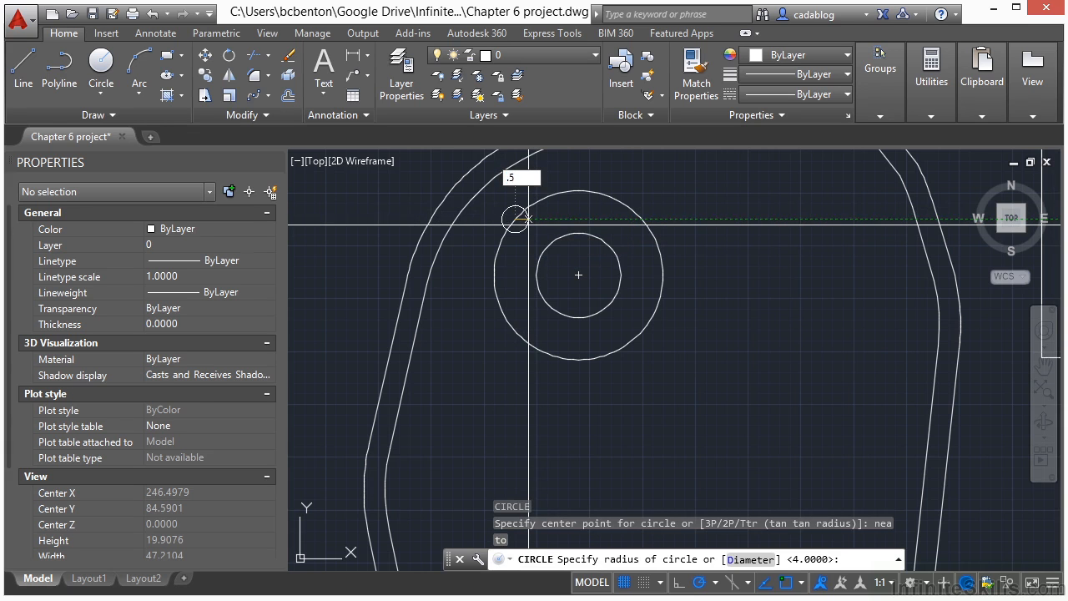
key(Return)
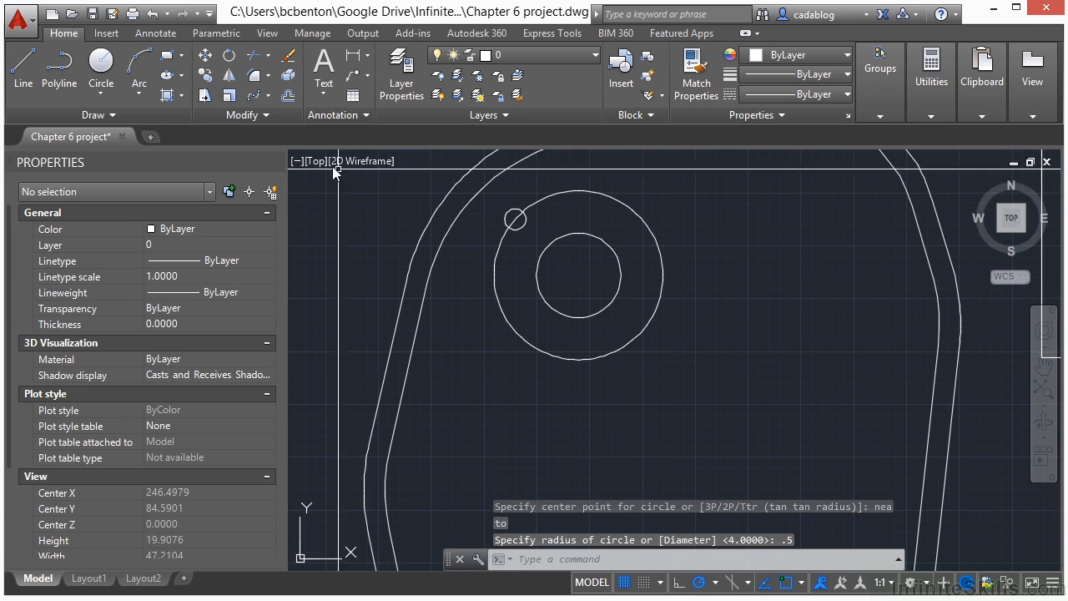
Step: Create a polar array of the radius 0.5 circle around the centre of the concentric circles
click(268, 96)
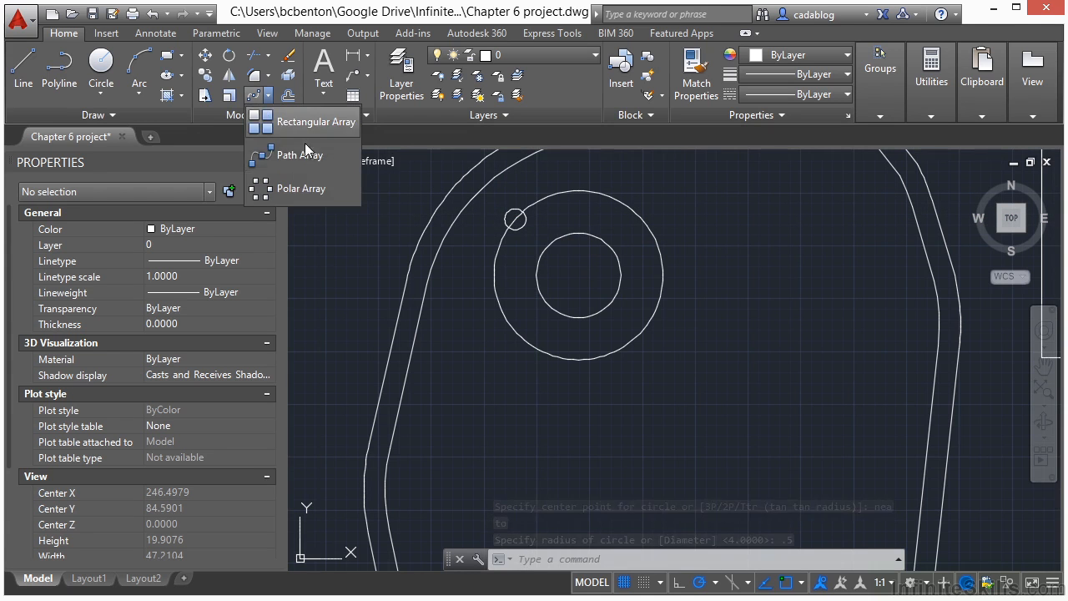
click(318, 192)
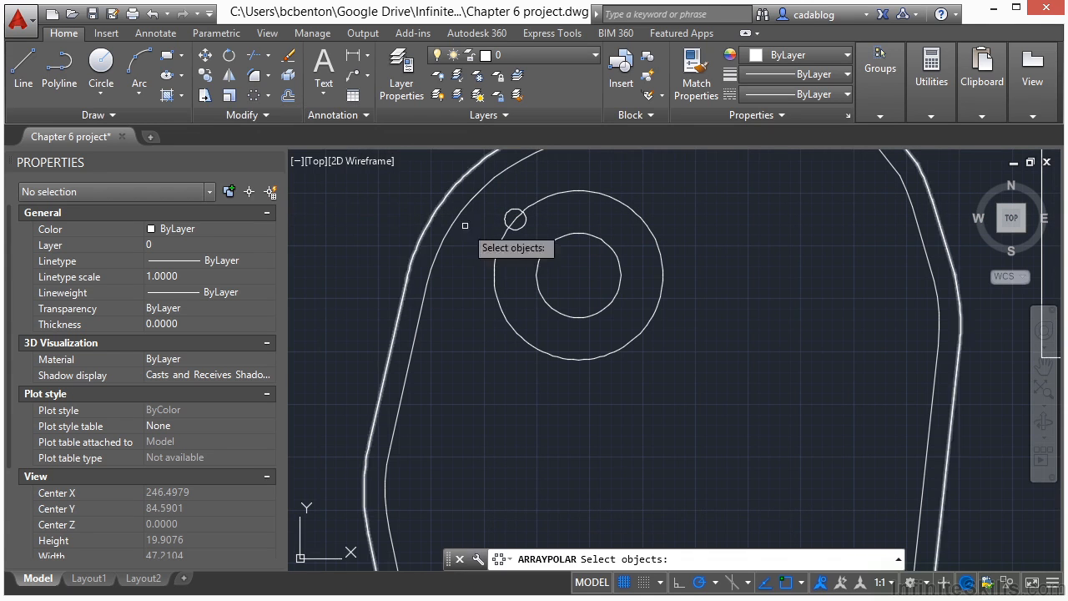
click(515, 219)
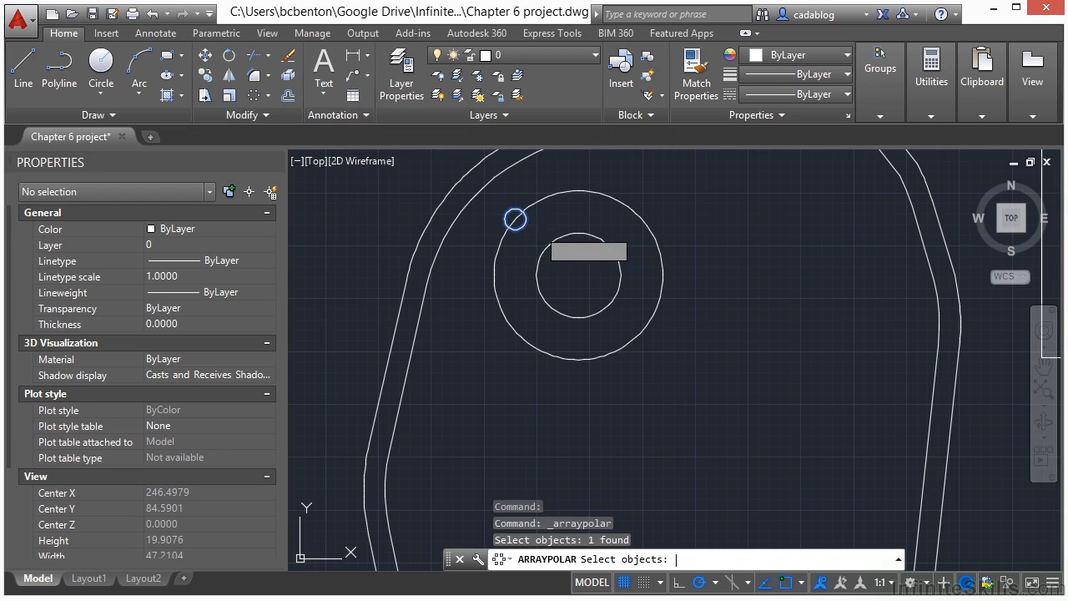
key(Return)
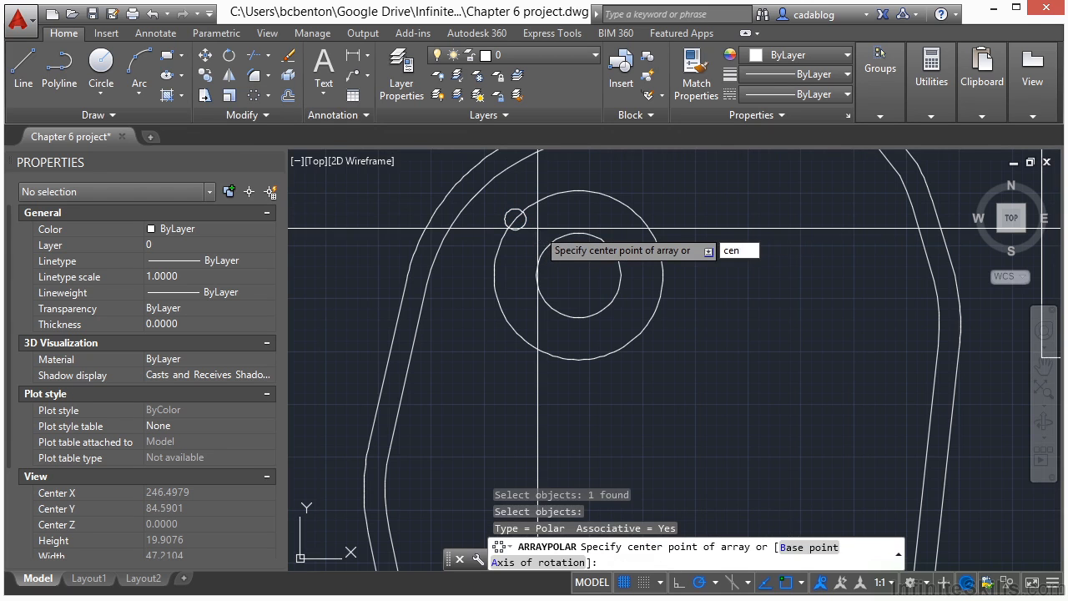
text(cen)
key(Return)
click(578, 231)
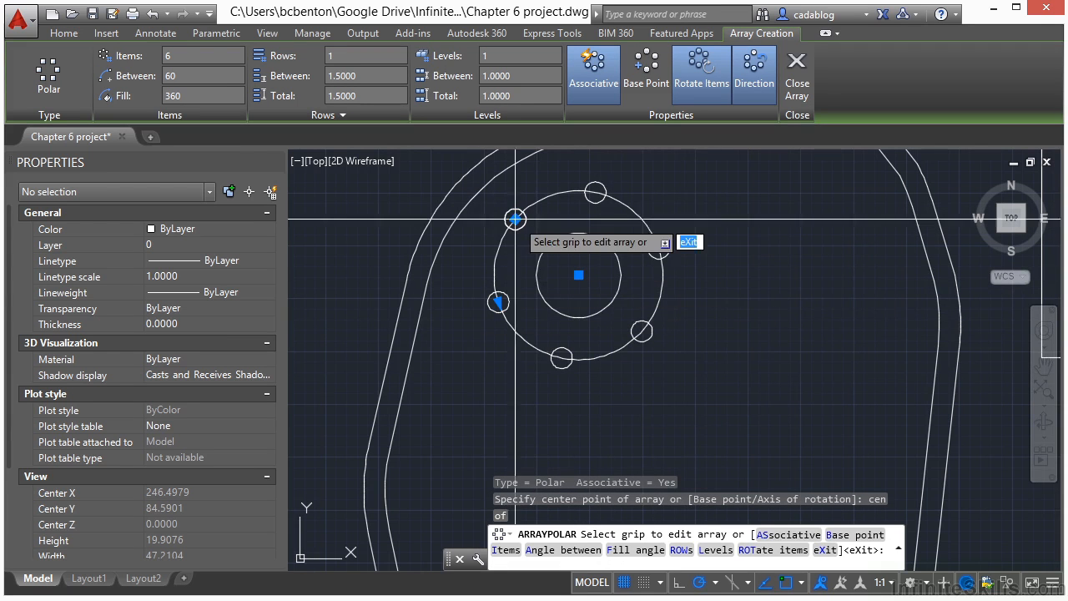
Step: Set the polar array to 8 items and finish it
click(205, 59)
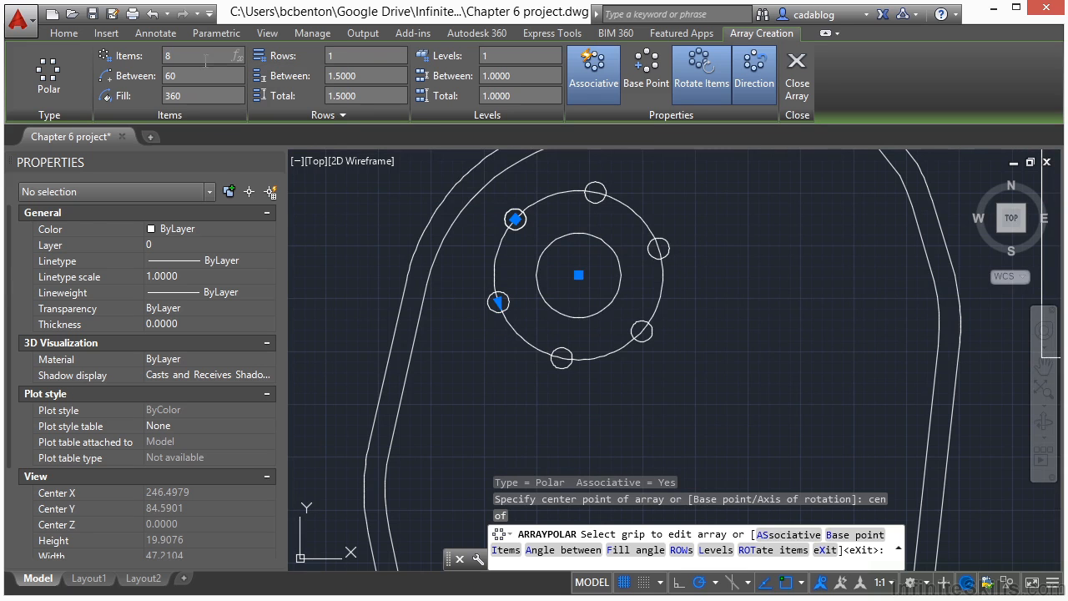
text(8)
key(Return)
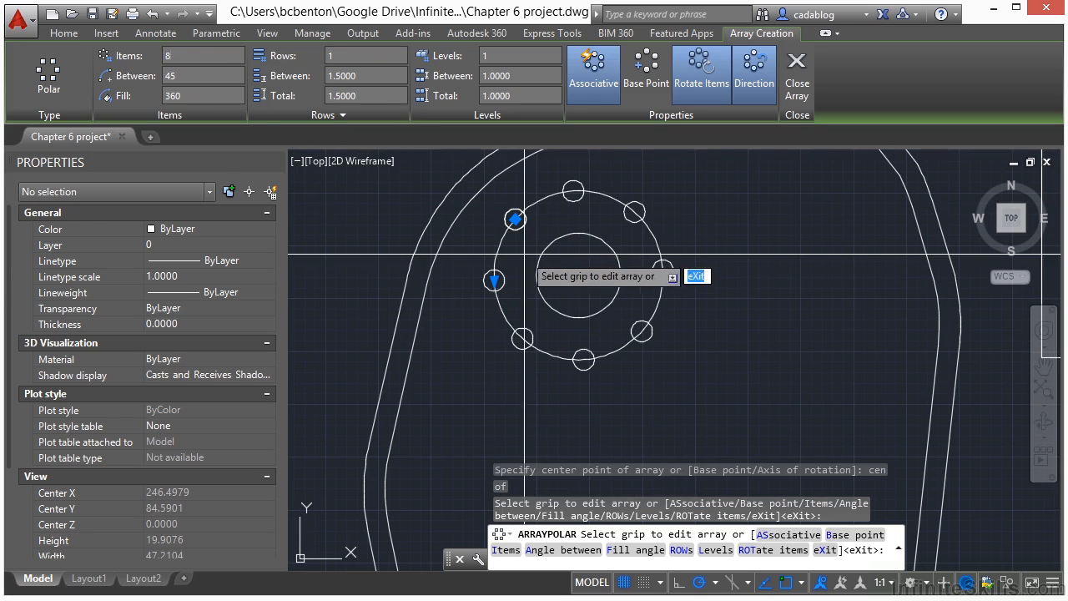
key(Return)
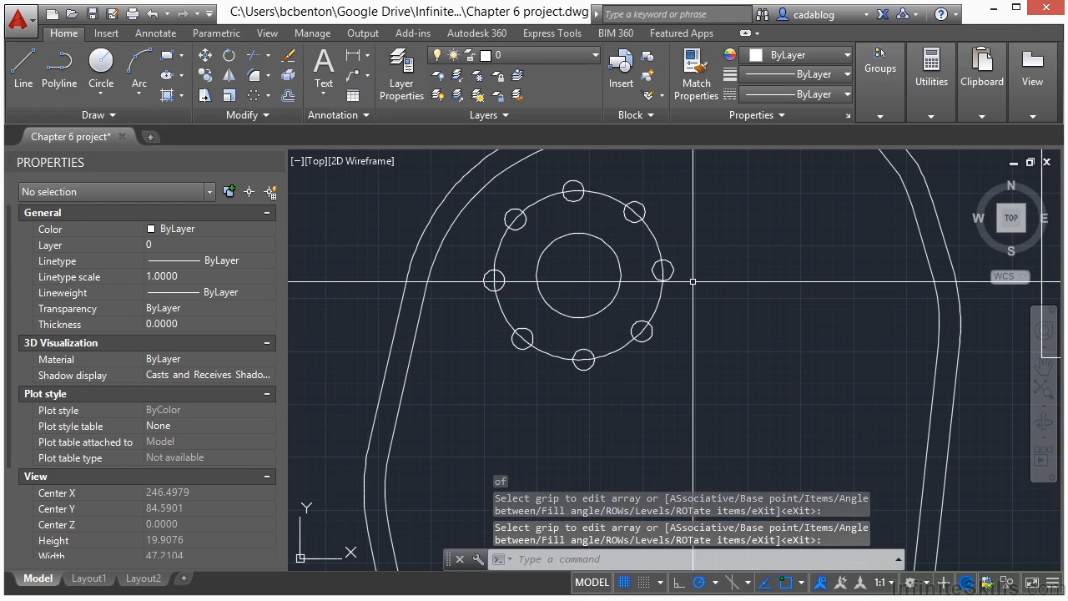
Step: Erase the radius 4 circle that runs through the arrayed small circles
text(e)
key(Return)
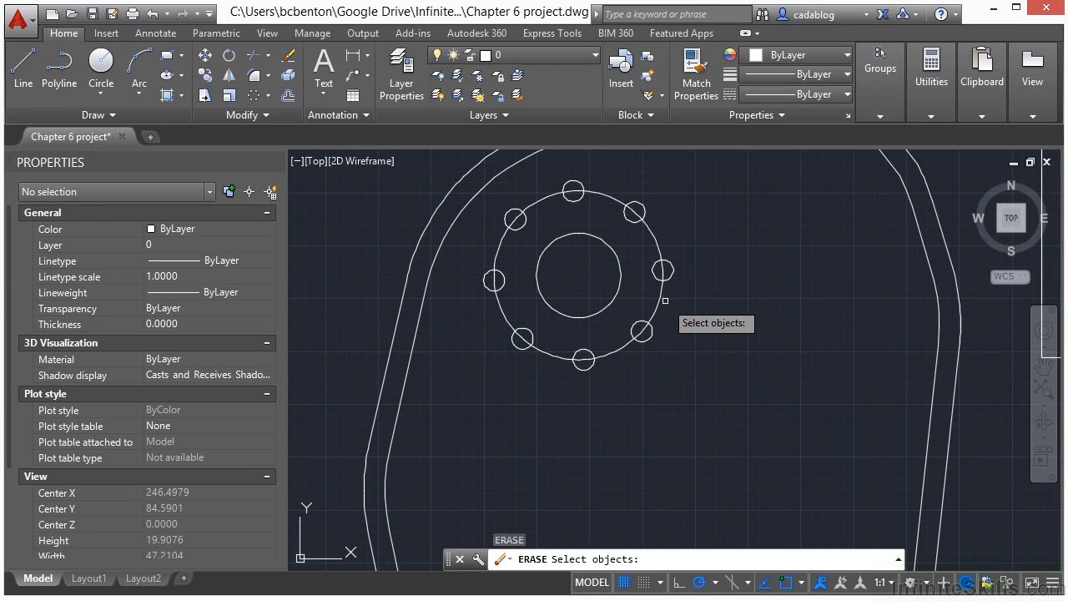
click(658, 298)
key(Return)
Step: Copy the radius 2 circle and its ring of small circles from its centre to the upper-right part of the offset outline
scroll(501, 288, down, 2)
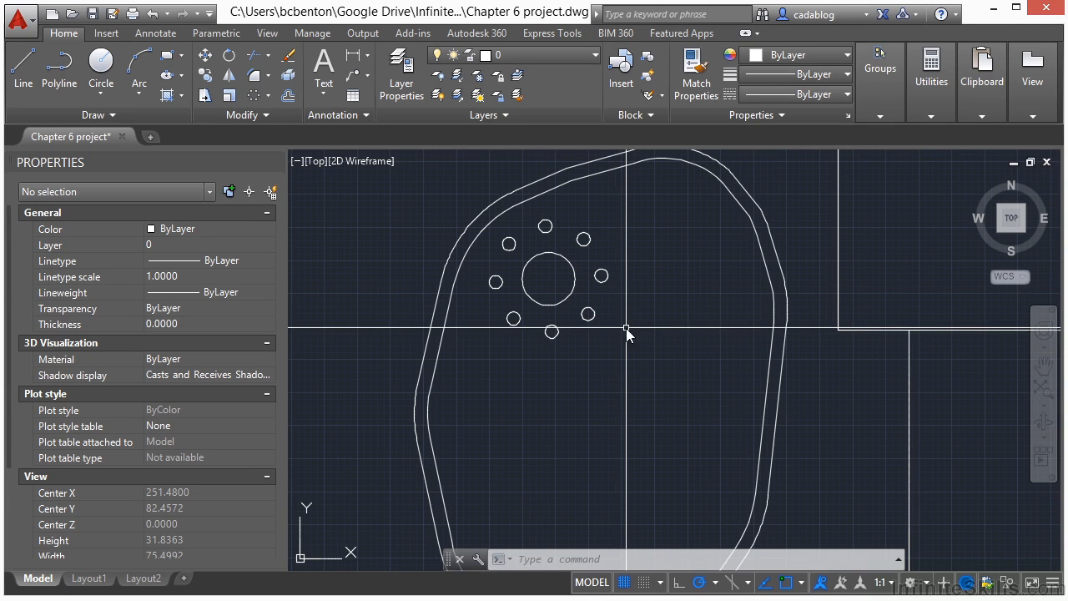
key(Return)
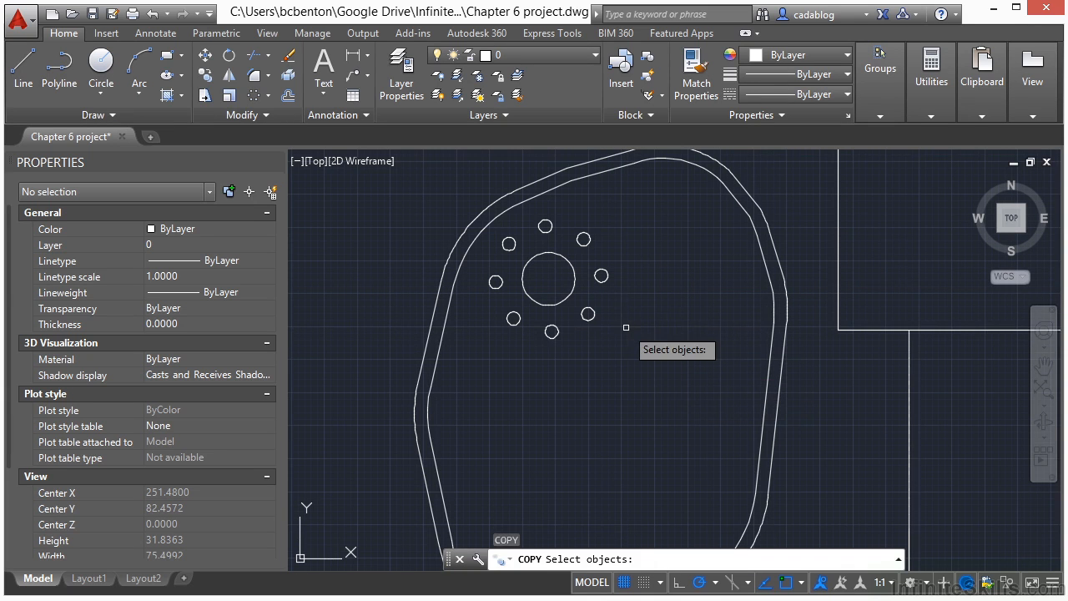
click(590, 315)
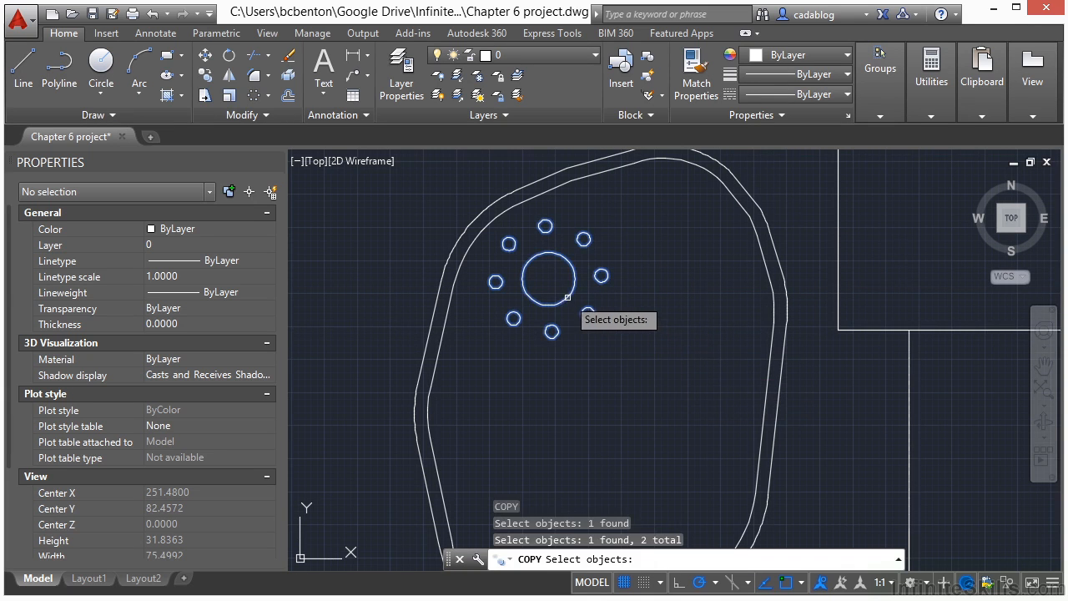
key(Return)
click(546, 280)
scroll(555, 270, down, 2)
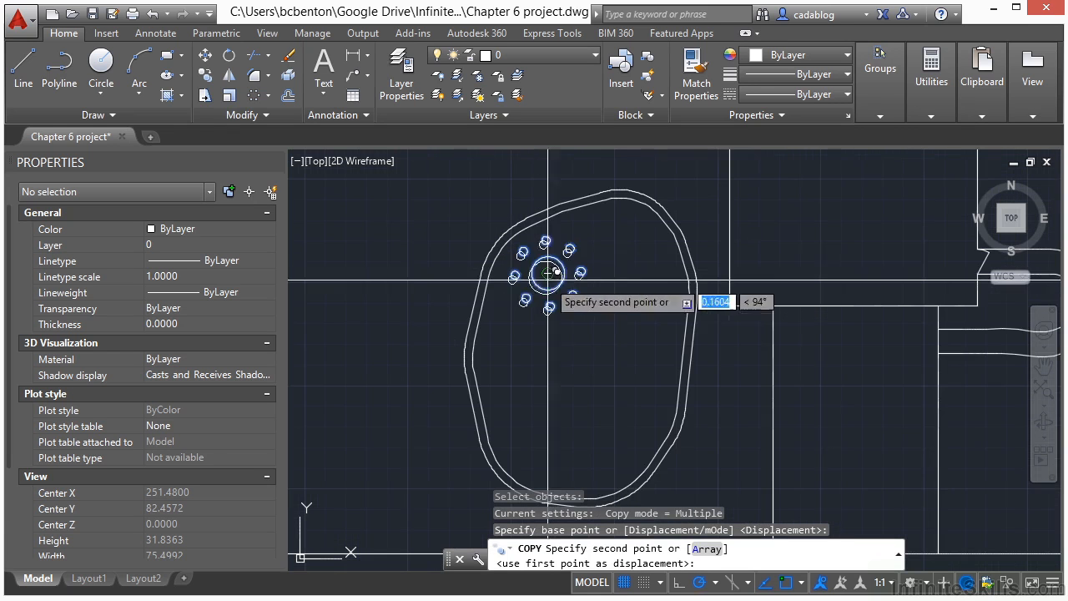
scroll(639, 264, up, 2)
click(636, 263)
Step: Place three more copies of the circle pattern at the middle left, bottom and middle right inside the outline
scroll(522, 295, down, 3)
scroll(493, 393, up, 2)
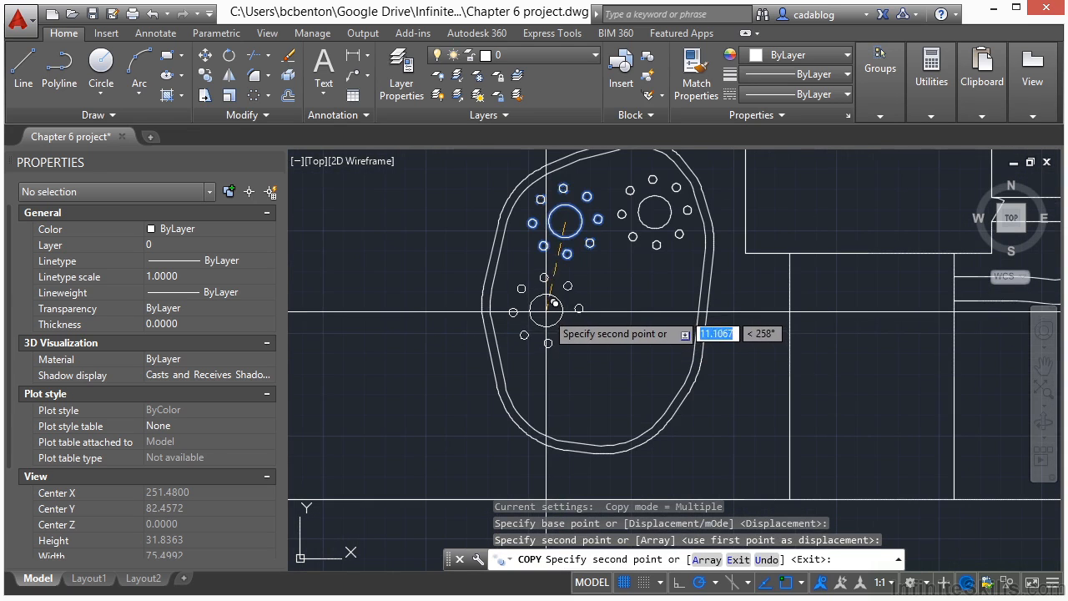
click(554, 308)
scroll(574, 394, up, 2)
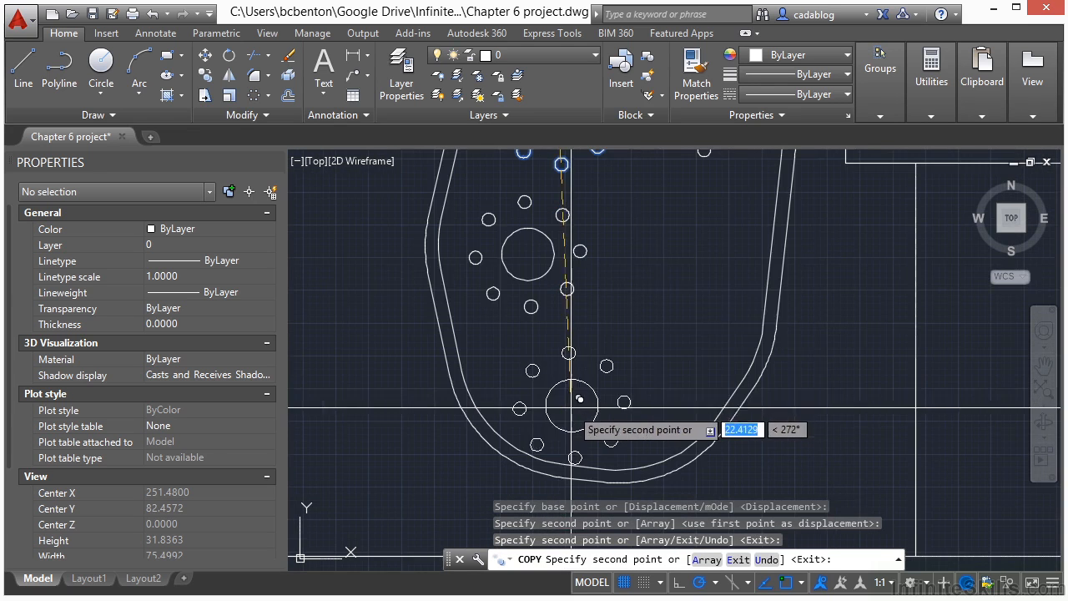
click(574, 386)
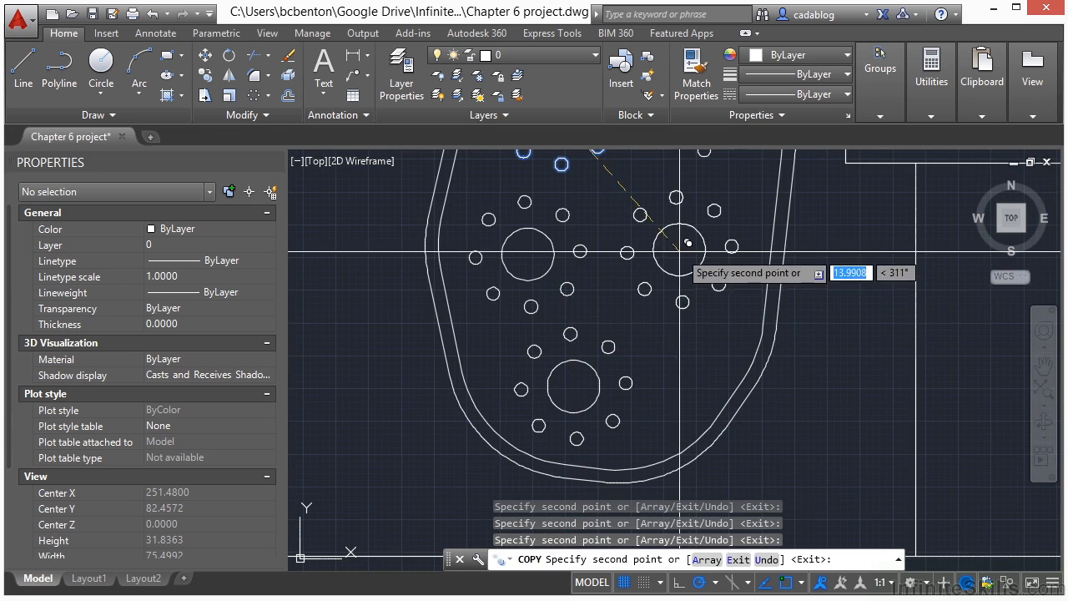
key(Return)
Step: Trim the lower rectangle's right edge between the handle's two lower ends, using both handle curves as cutting edges
scroll(503, 284, down, 4)
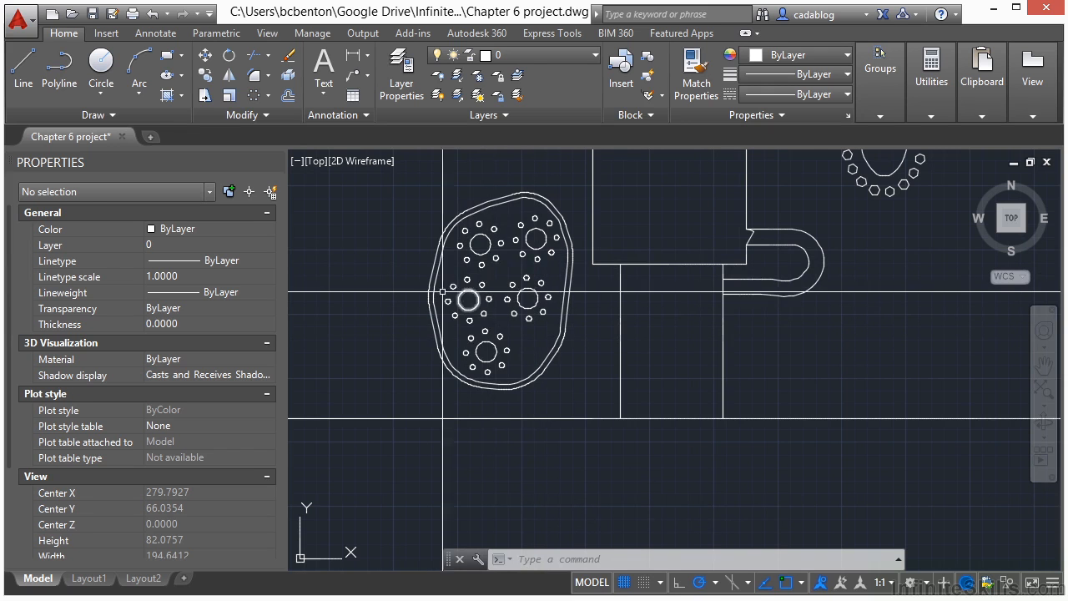
scroll(428, 385, down, 3)
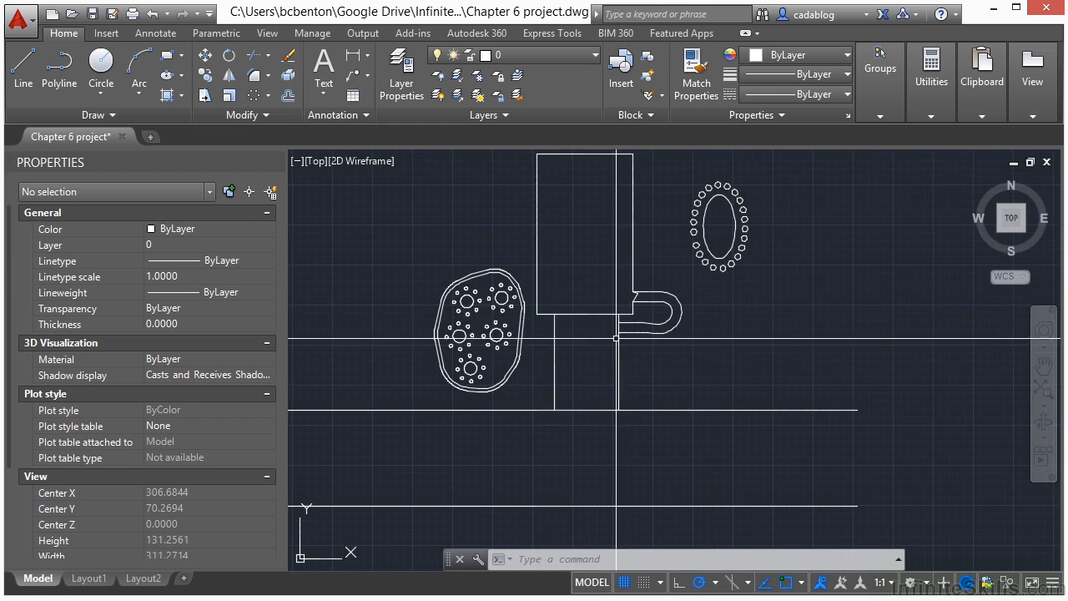
scroll(664, 327, up, 4)
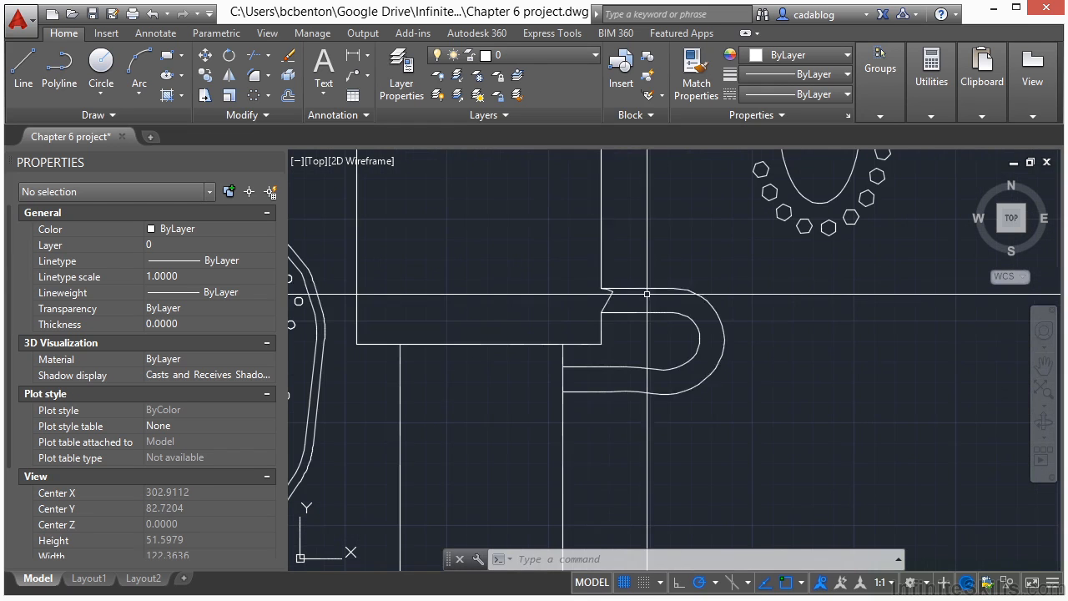
key(Return)
scroll(576, 359, up, 4)
click(567, 346)
click(543, 463)
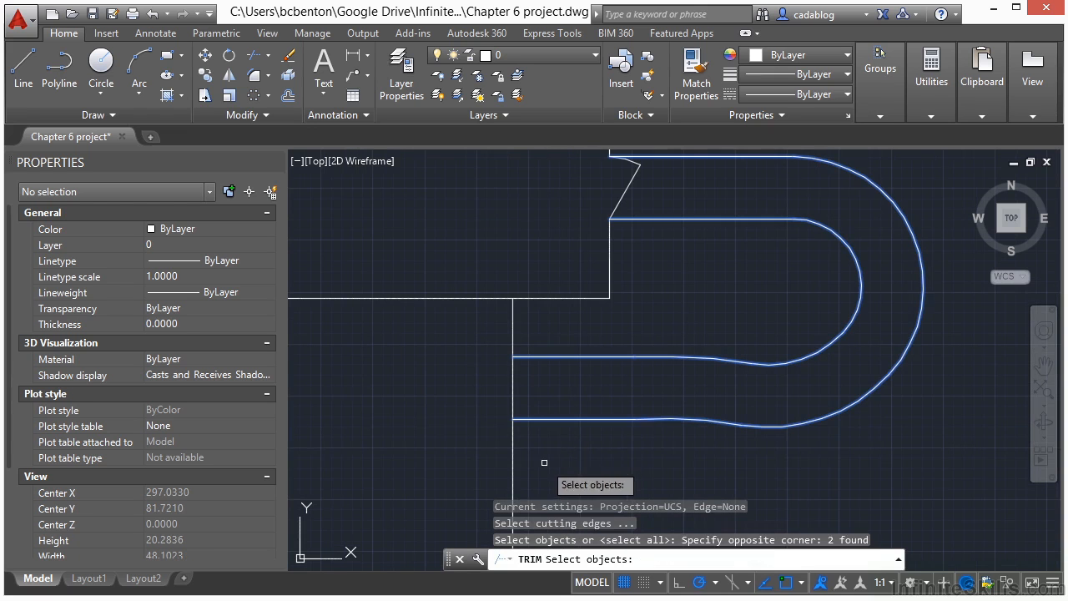
key(Return)
click(552, 380)
click(442, 394)
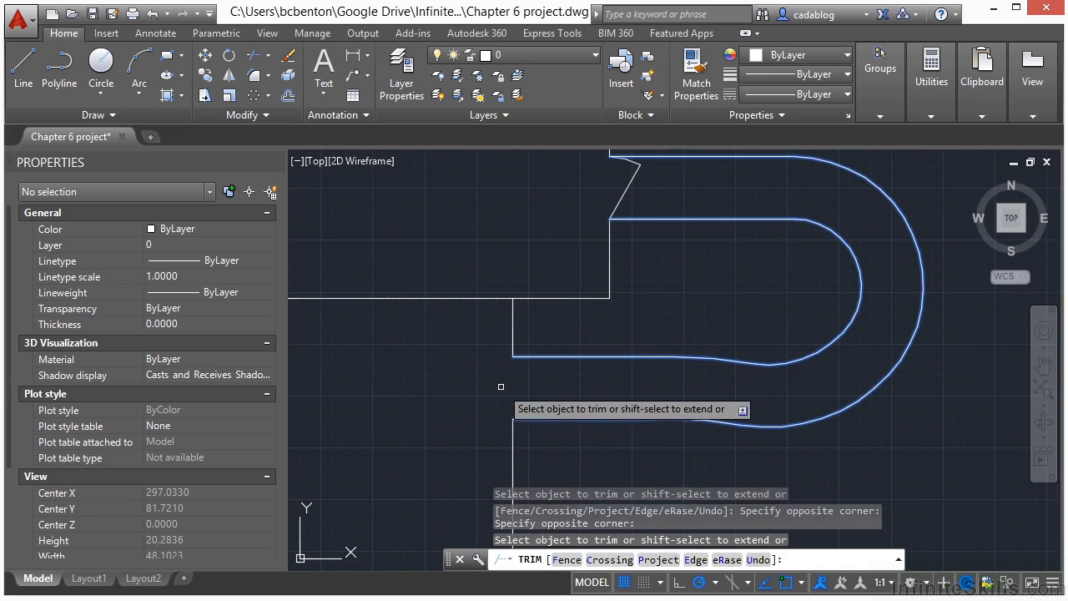
scroll(548, 299, down, 6)
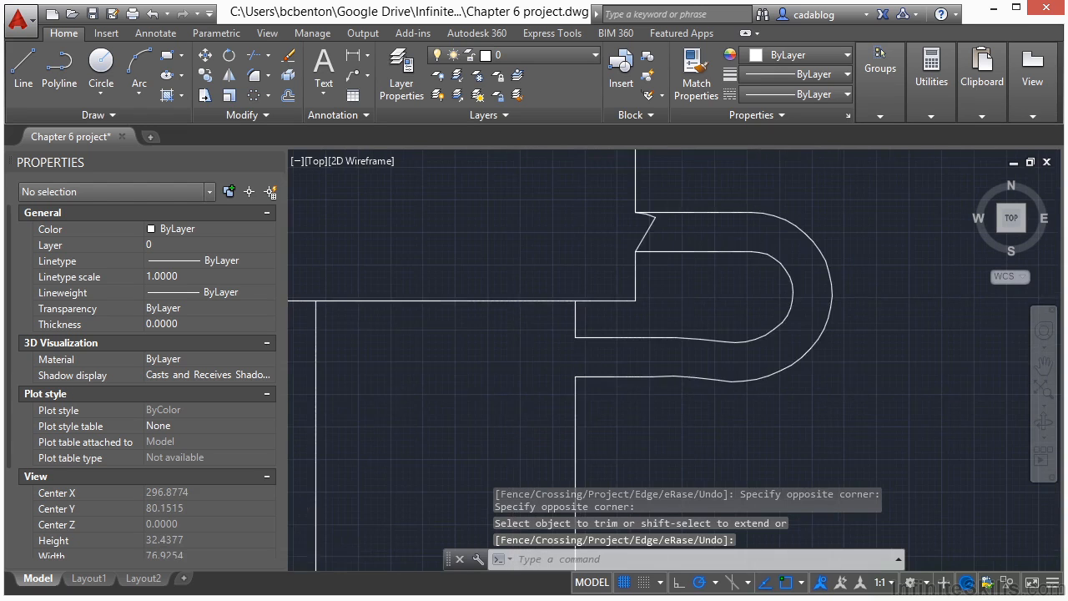
middle_drag(549, 299, 582, 350)
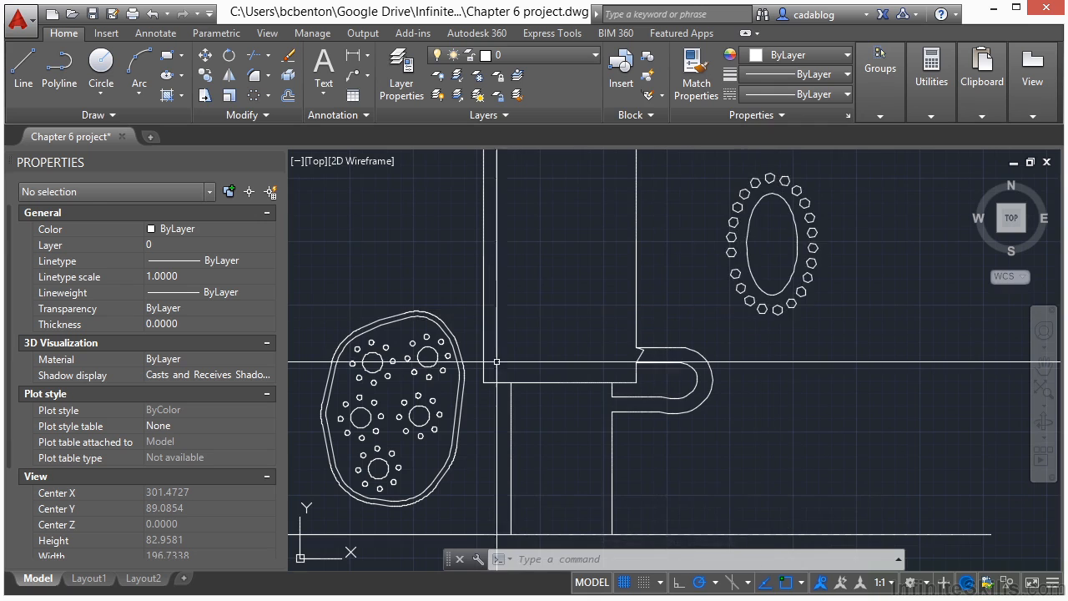
scroll(783, 311, down, 3)
middle_drag(590, 346, 553, 323)
scroll(553, 323, down, 6)
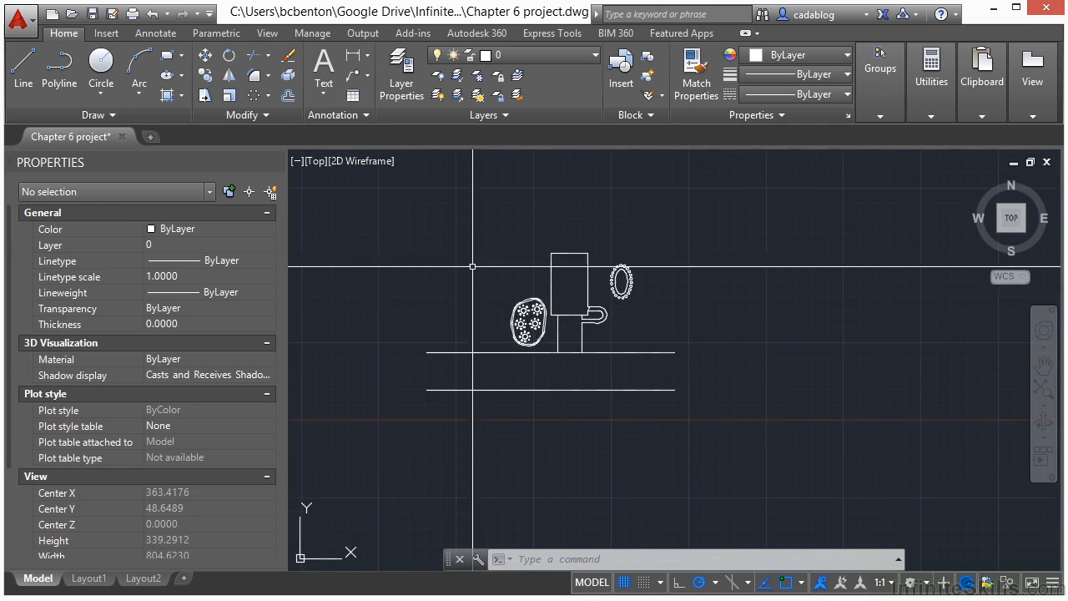
scroll(473, 264, up, 4)
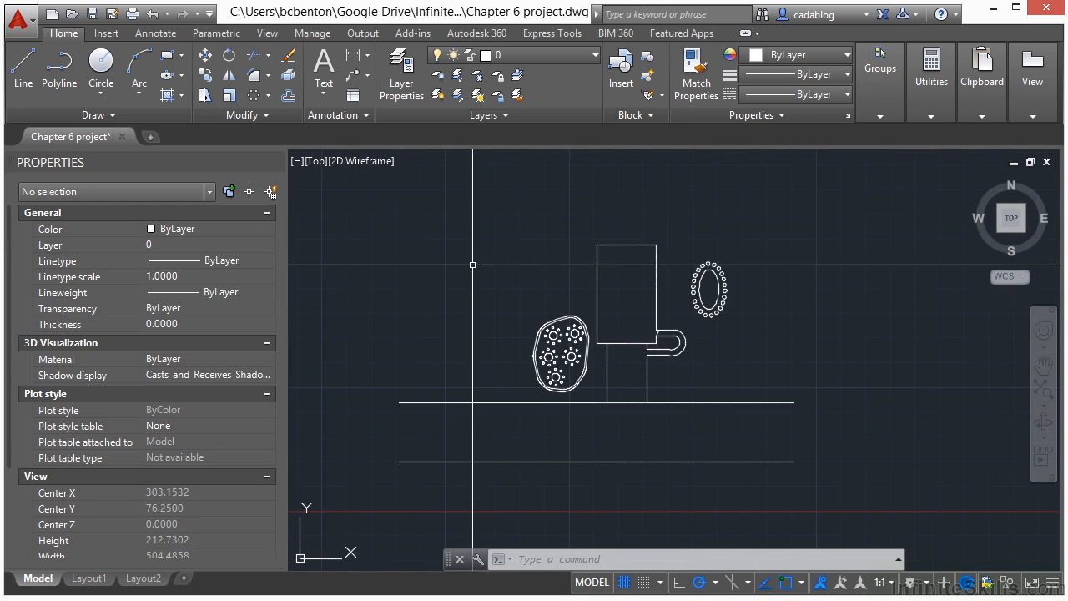